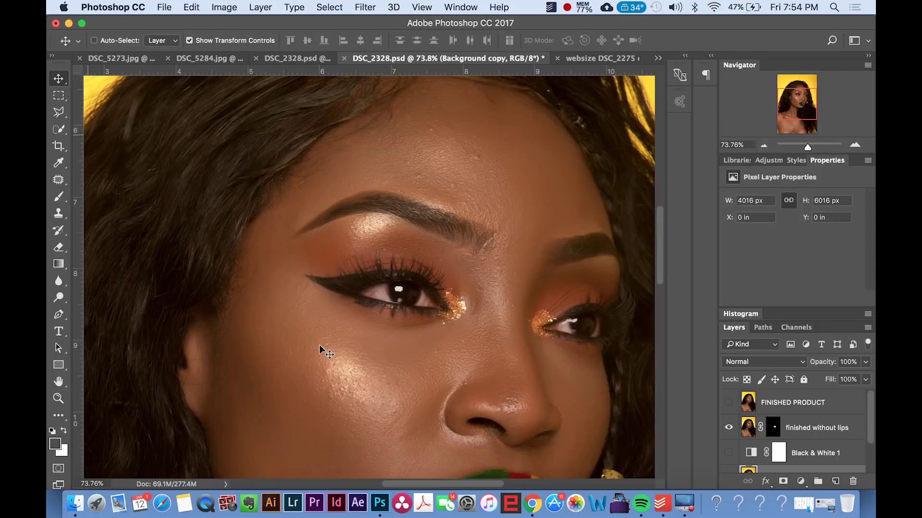
# Examine the portrait up close, from the forehead and eyes over the lips and neck to the necklace and shoulder
pyautogui.scroll(-6, 320, 350)
pyautogui.hscroll(5, 320, 349)
pyautogui.scroll(-2, 320, 349)
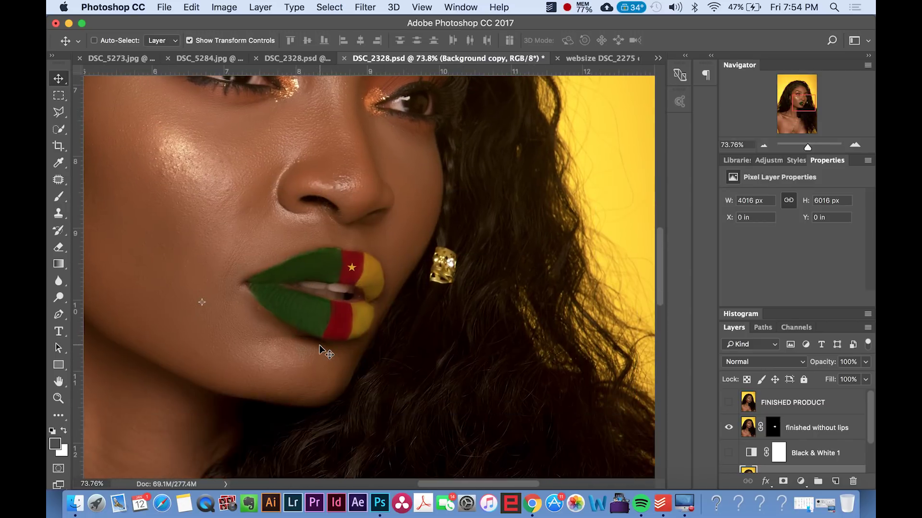
pyautogui.hscroll(-10, 320, 350)
pyautogui.scroll(4, 320, 350)
pyautogui.scroll(10, 319, 345)
pyautogui.hscroll(-3, 319, 345)
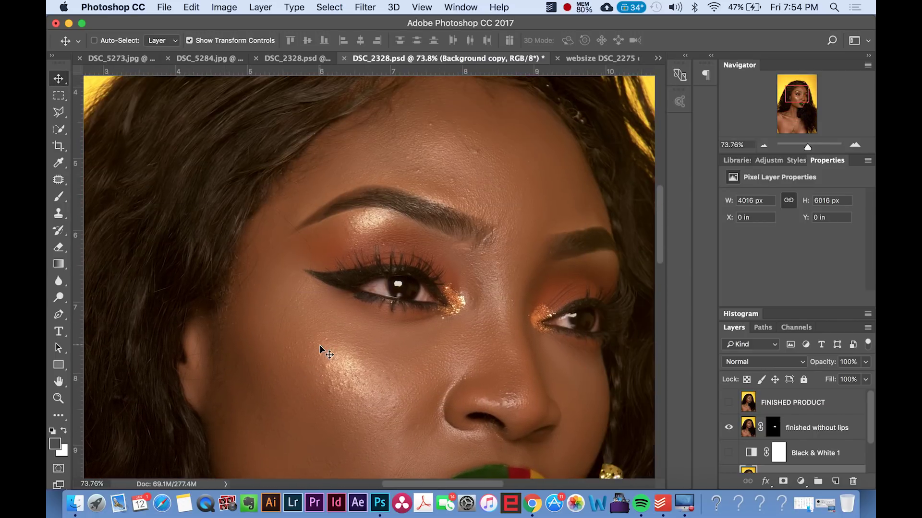
pyautogui.scroll(-15, 318, 345)
pyautogui.hscroll(7, 319, 345)
pyautogui.scroll(-10, 319, 345)
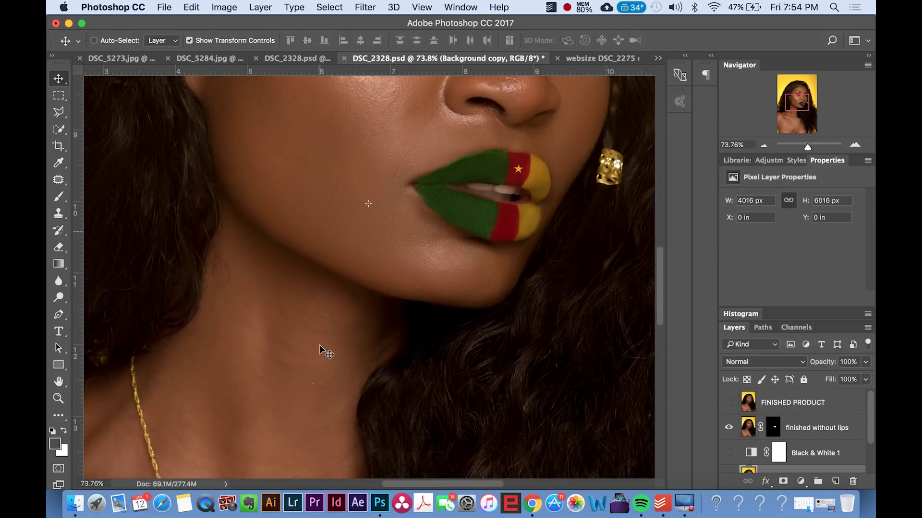
pyautogui.scroll(-3, 320, 349)
pyautogui.hscroll(-1, 320, 350)
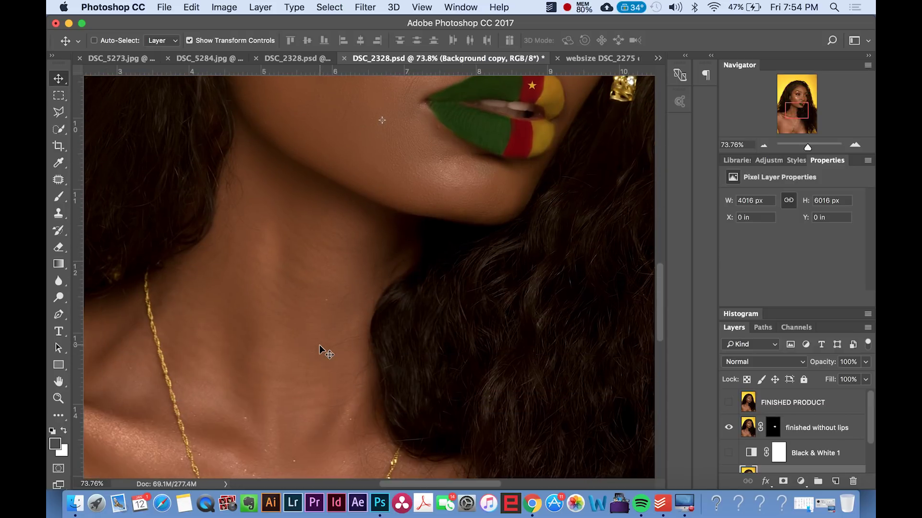
pyautogui.scroll(-5, 319, 344)
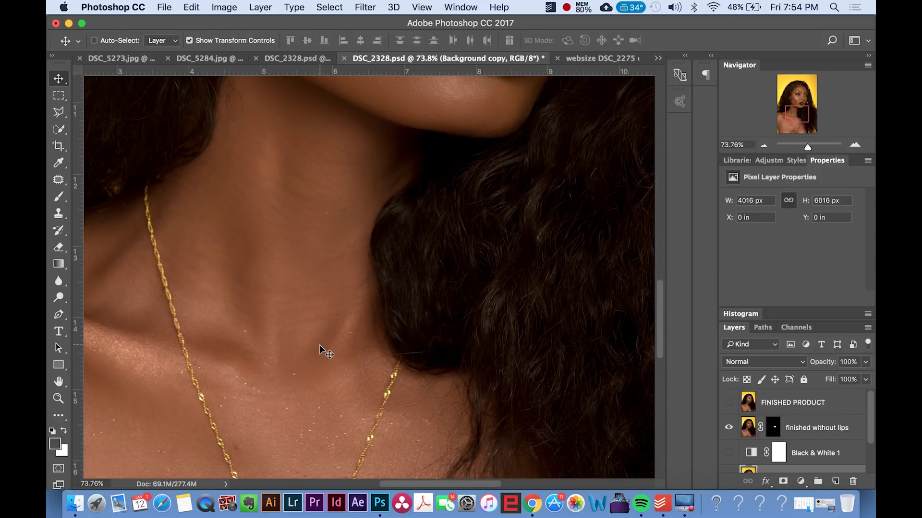
pyautogui.scroll(-15, 319, 344)
pyautogui.hscroll(-6, 319, 345)
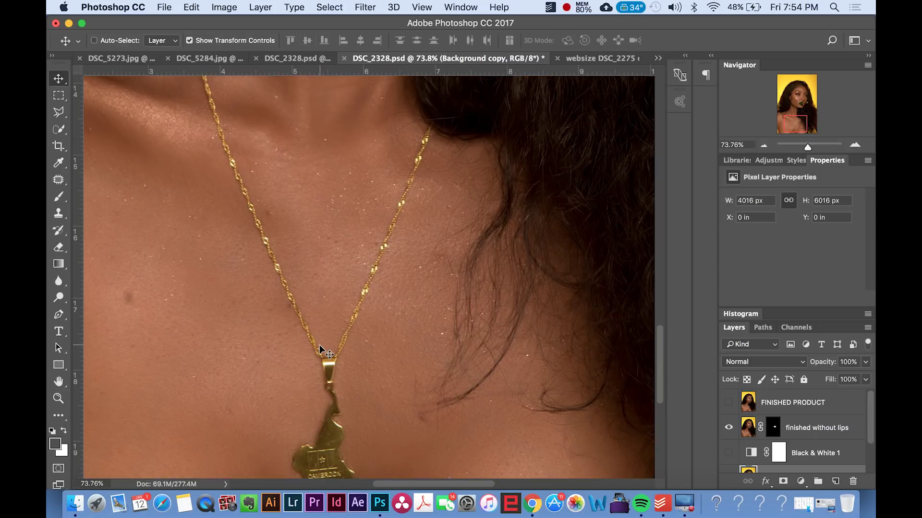
pyautogui.scroll(15, 318, 345)
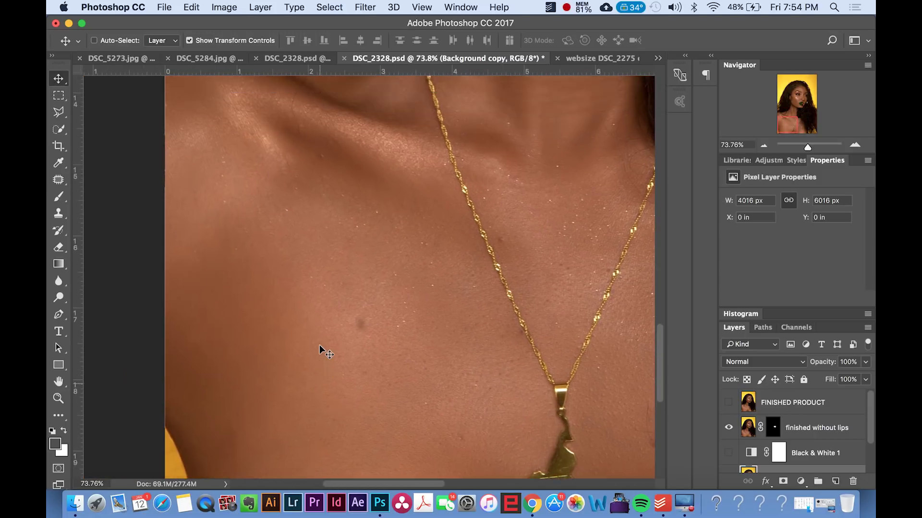
pyautogui.scroll(15, 319, 345)
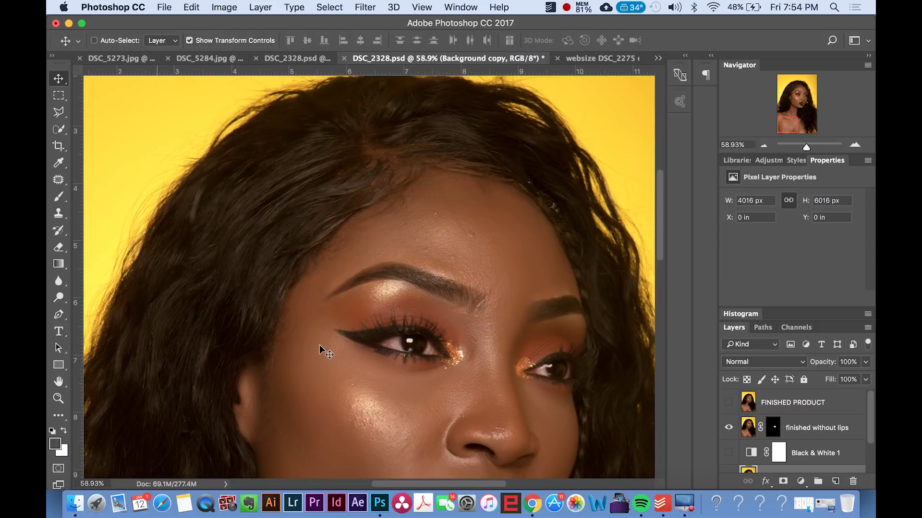
pyautogui.scroll(-5, 318, 345)
pyautogui.scroll(-4, 319, 345)
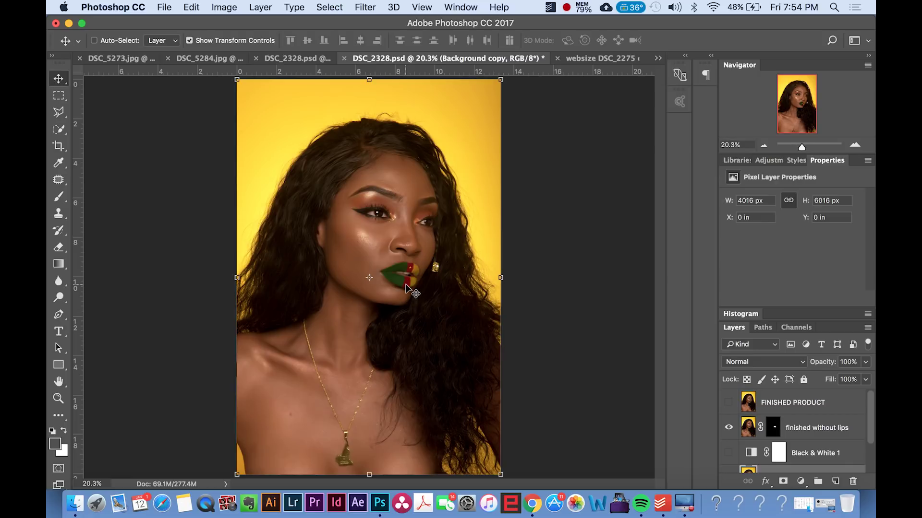
# Examine the skin texture on the forehead, nose and cheek at high magnification
pyautogui.scroll(10, 405, 288)
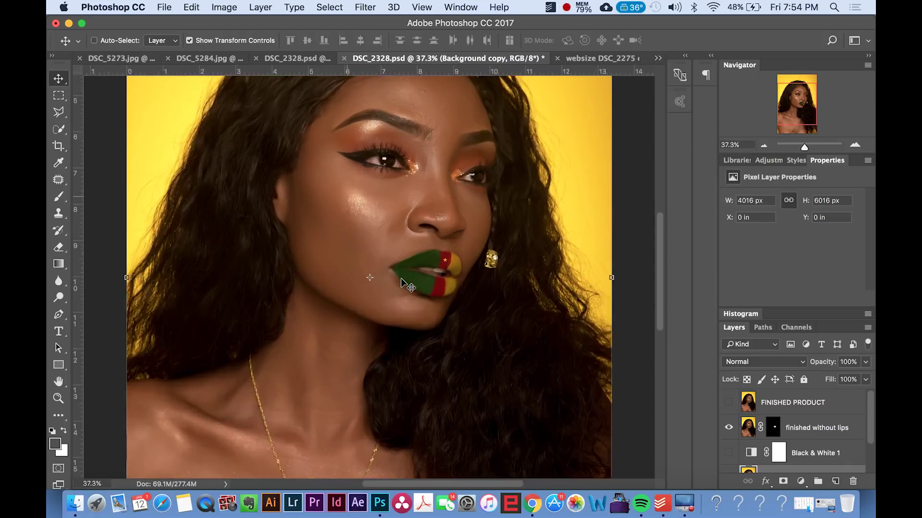
pyautogui.scroll(5, 401, 279)
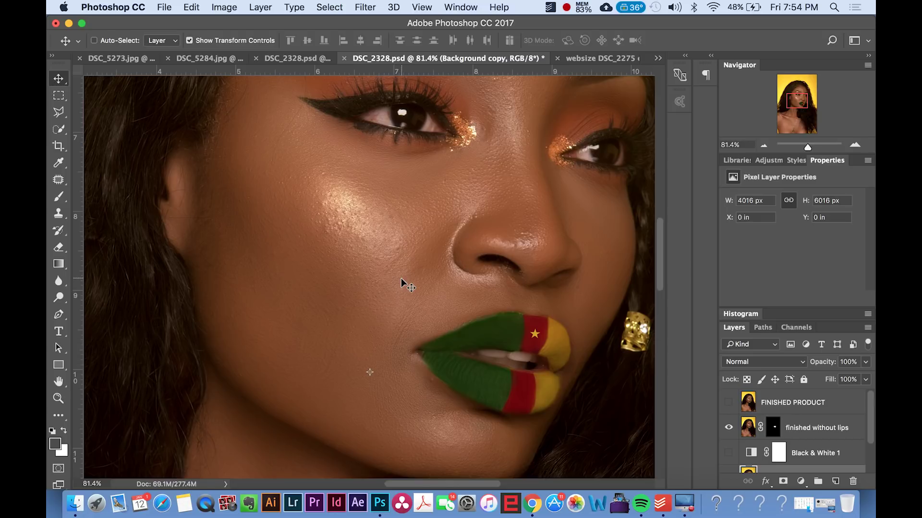
pyautogui.scroll(8, 401, 281)
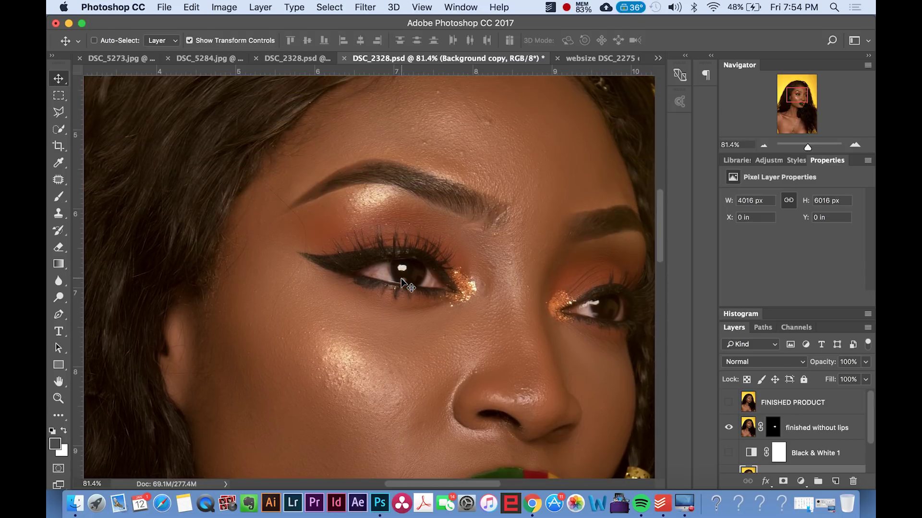
pyautogui.scroll(3, 401, 278)
pyautogui.scroll(4, 401, 278)
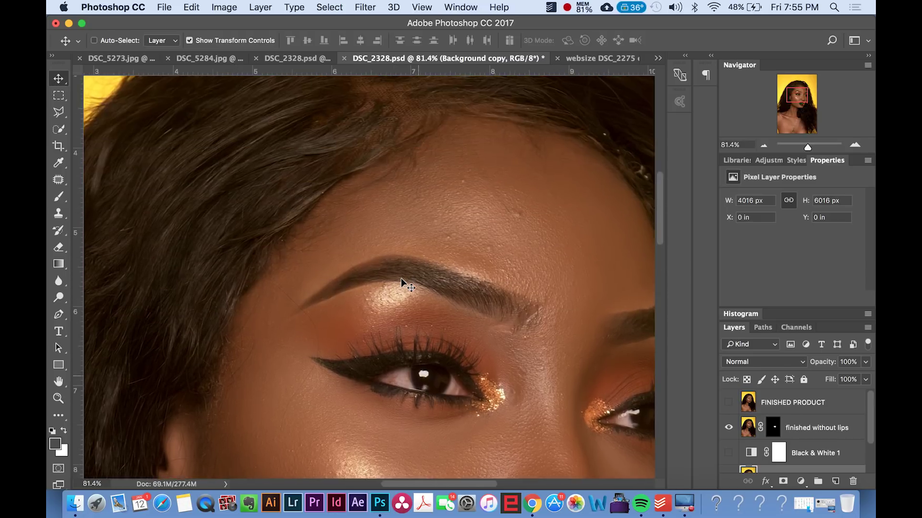
pyautogui.scroll(2, 401, 278)
pyautogui.scroll(-10, 401, 278)
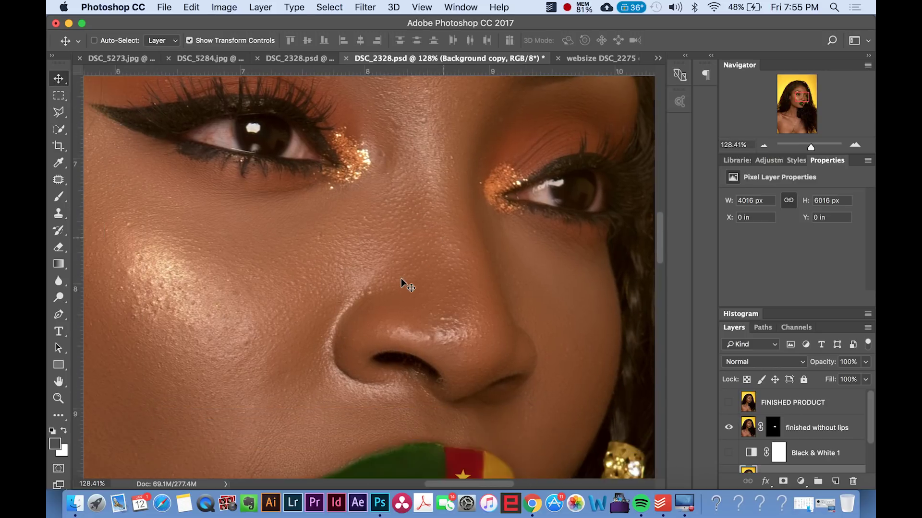
pyautogui.hscroll(-12, 402, 279)
pyautogui.scroll(-3, 401, 278)
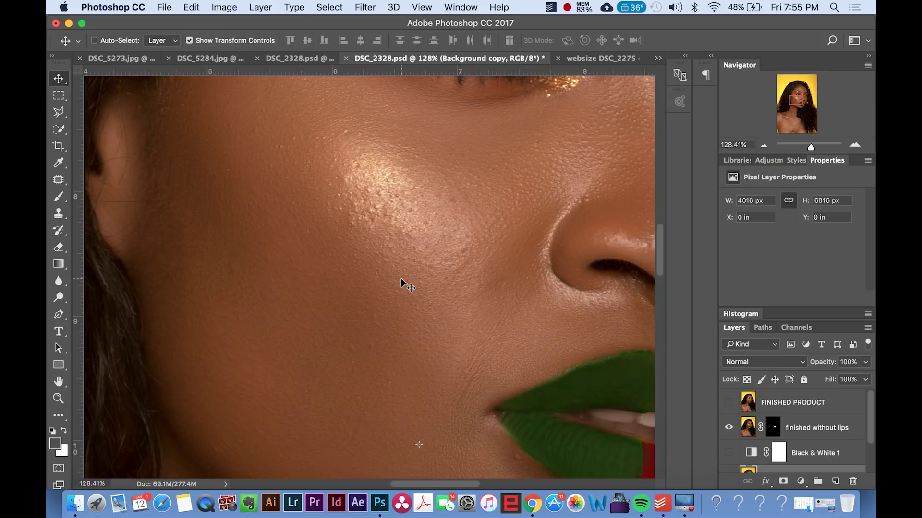
pyautogui.scroll(-4, 402, 281)
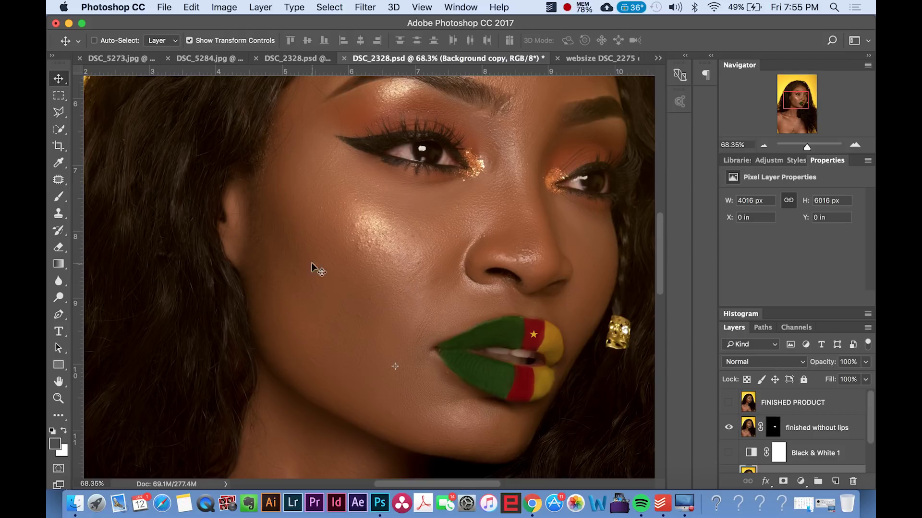
# Locate the Background copy layer and compare the whole portrait with that layer hidden and shown
pyautogui.scroll(-3, 748, 407)
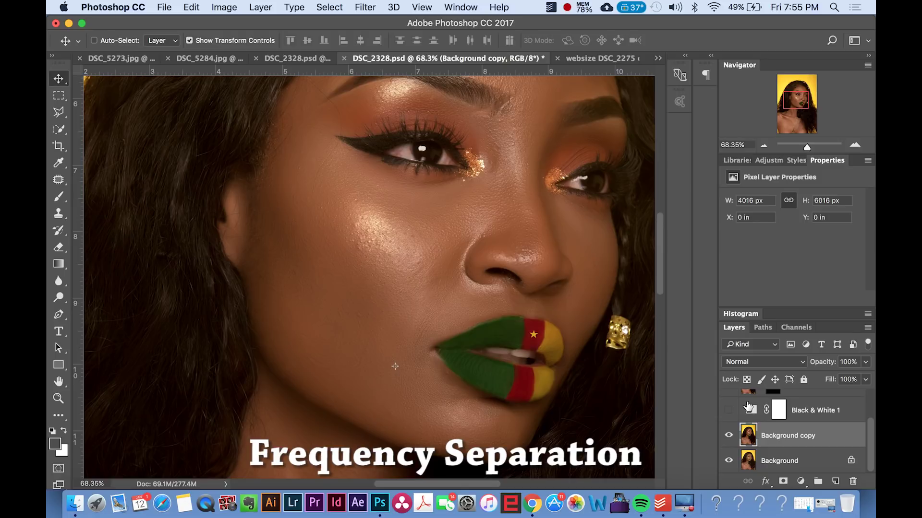
pyautogui.scroll(-3, 430, 309)
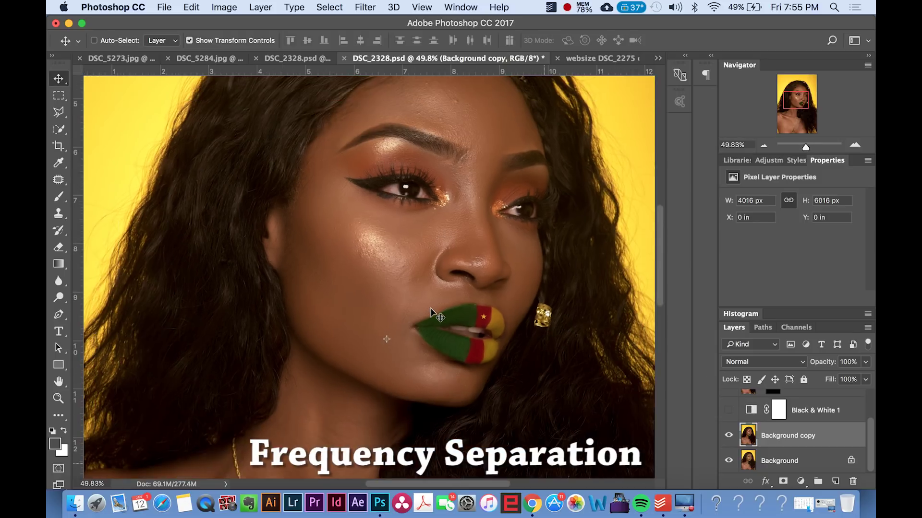
pyautogui.scroll(-3, 430, 310)
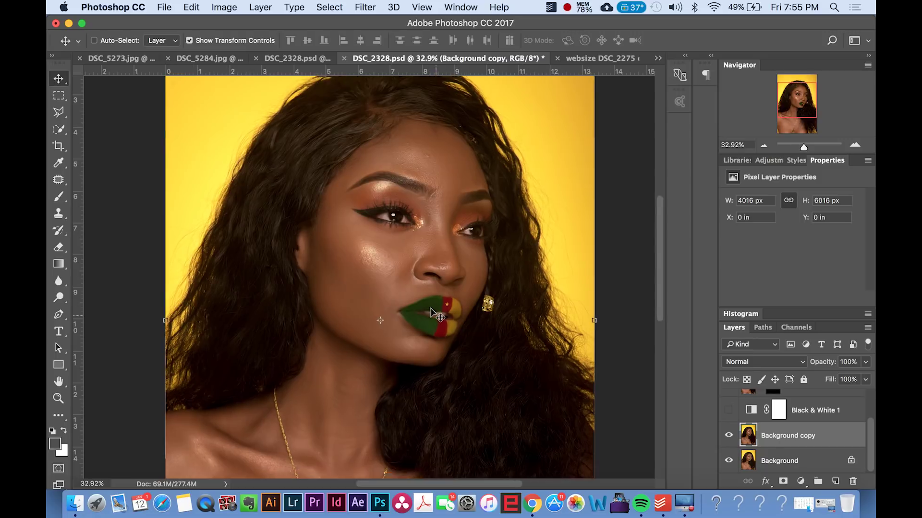
pyautogui.scroll(-2, 431, 312)
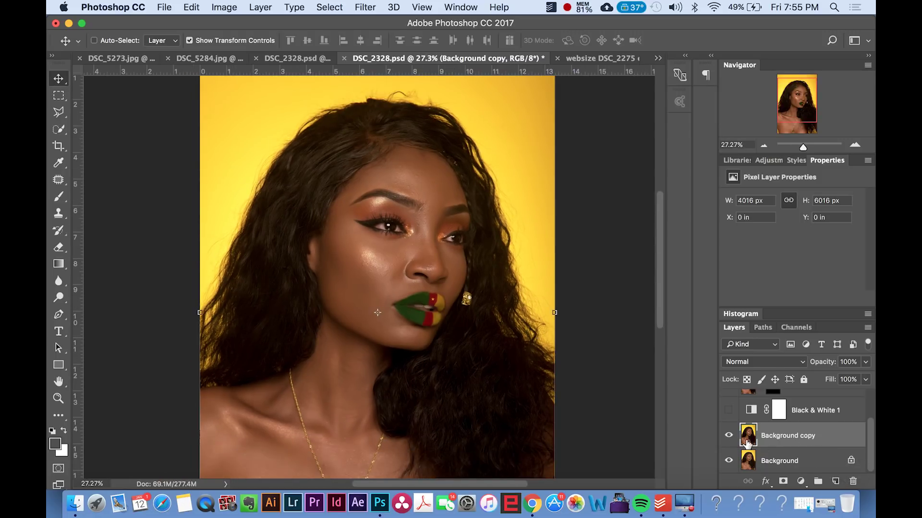
pyautogui.click(728, 436)
pyautogui.click(729, 437)
# Try duplicating the Background copy layer and undo the duplication
pyautogui.click(835, 439)
pyautogui.moveTo(835, 438); pyautogui.dragTo(837, 486)
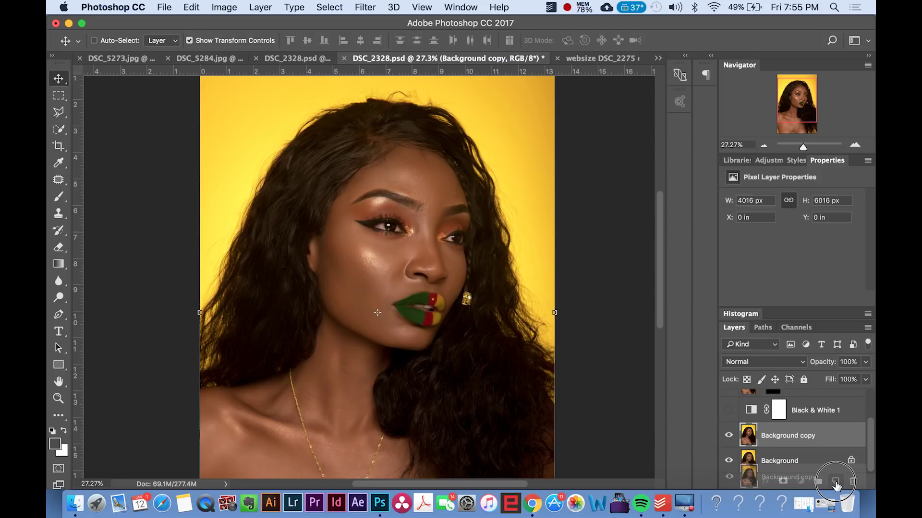
pyautogui.moveTo(836, 486); pyautogui.dragTo(836, 486)
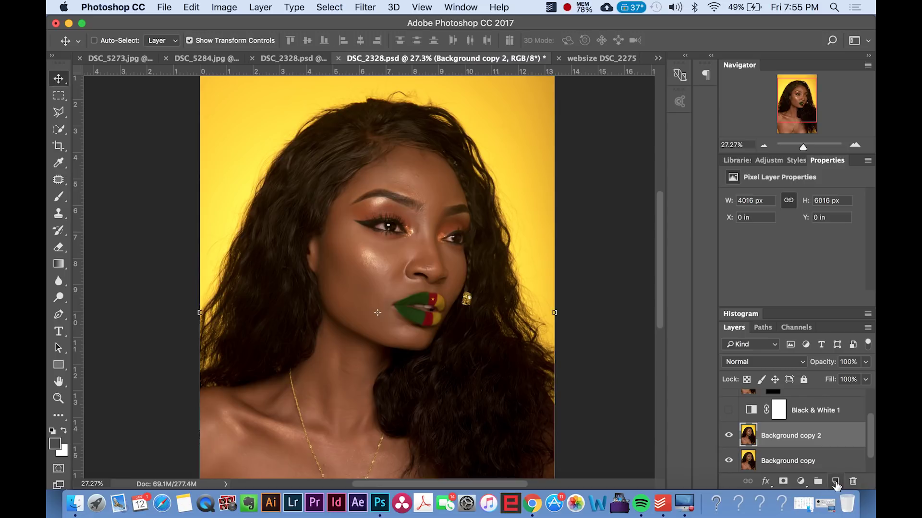
pyautogui.press('super+z')
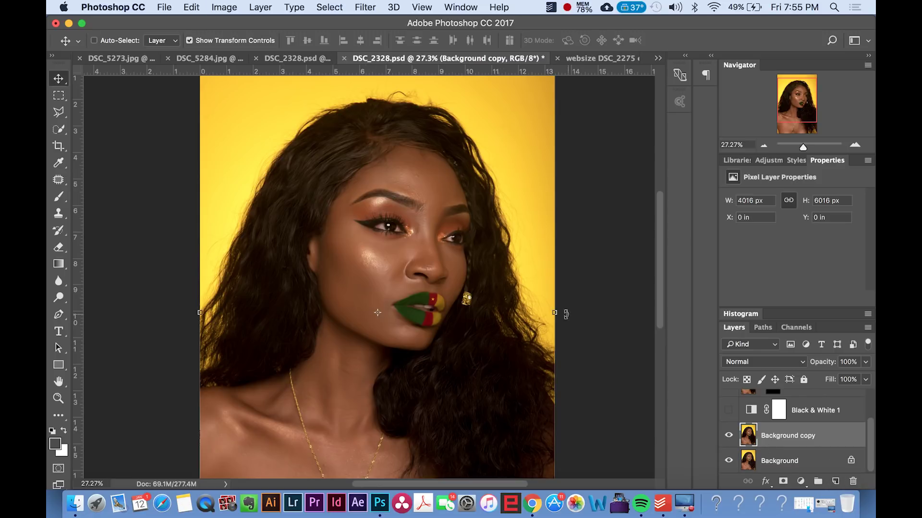
# Duplicate the Background copy layer twice within DSC_2328.psd, stacking the two copies above it
pyautogui.click(260, 7)
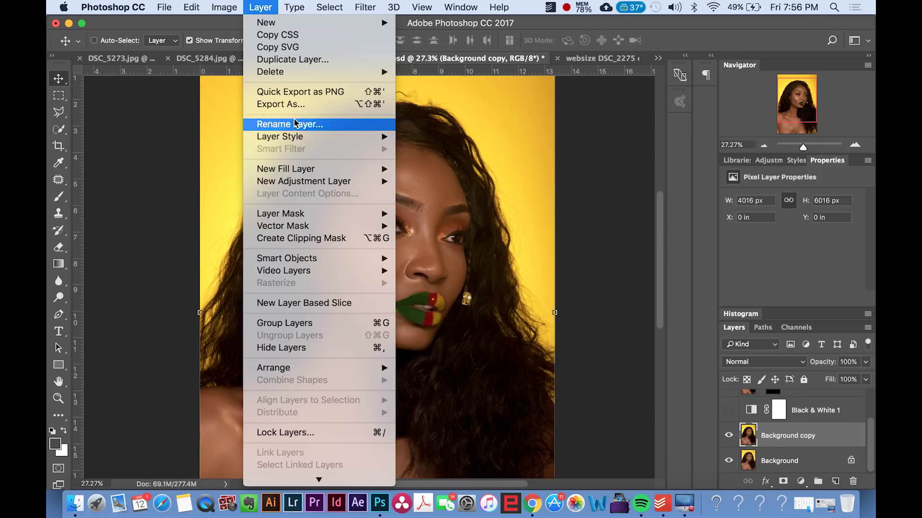
pyautogui.click(349, 60)
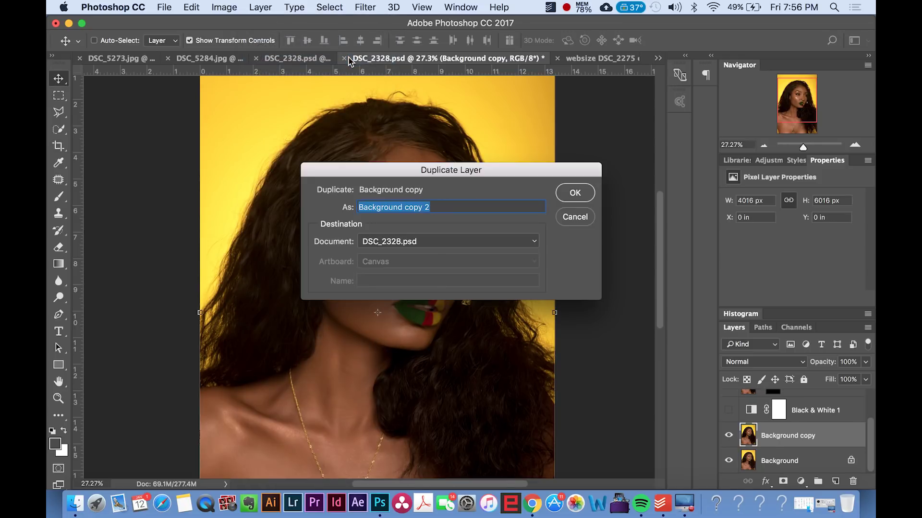
pyautogui.click(569, 193)
pyautogui.moveTo(837, 445); pyautogui.dragTo(835, 482)
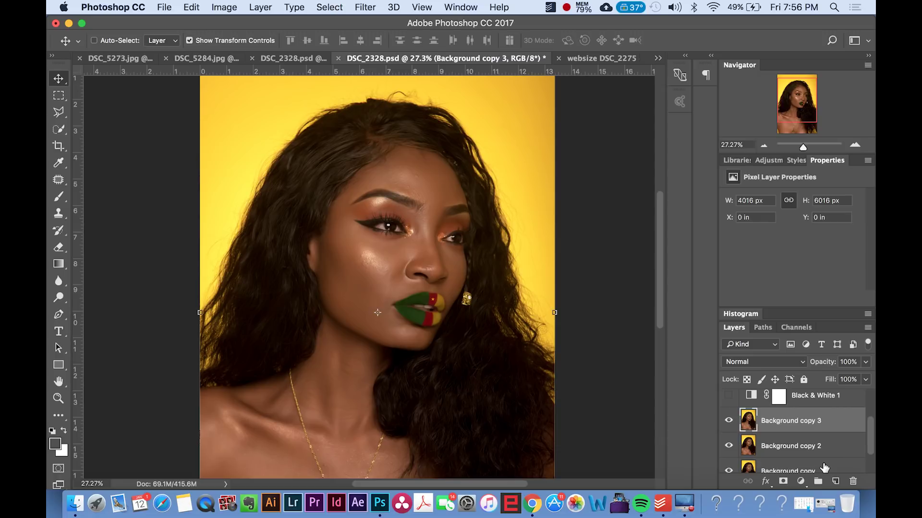
# Rename the upper of the two new duplicate layers as "texture"
pyautogui.doubleClick(780, 421)
pyautogui.write('texture')
pyautogui.press('Return')
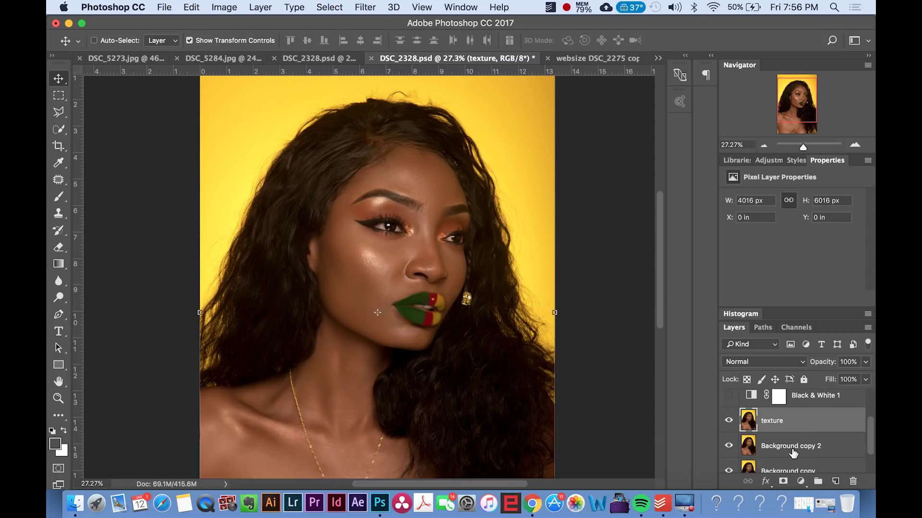
# Rename the duplicate layer beneath texture as "skin" and change that name to "colors"
pyautogui.doubleClick(793, 447)
pyautogui.write('skin')
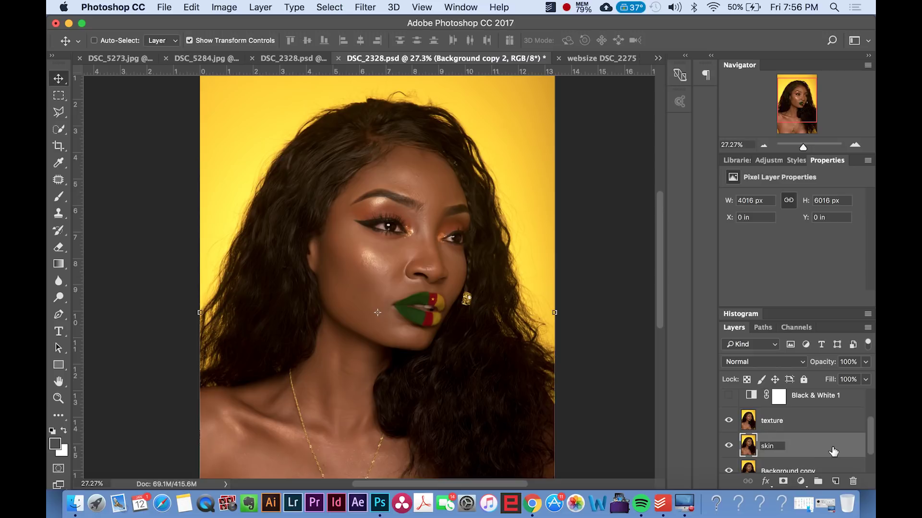
pyautogui.press('Return')
pyautogui.click(798, 428)
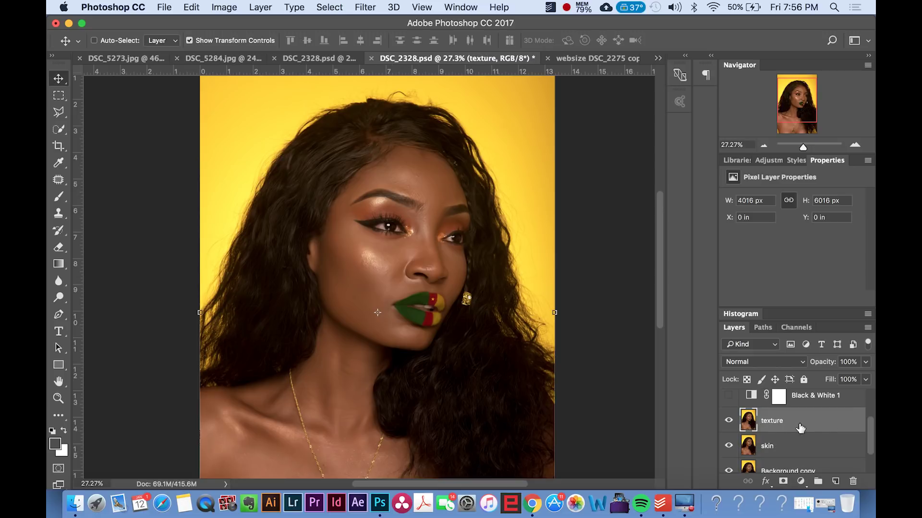
pyautogui.doubleClick(768, 448)
pyautogui.write('colors')
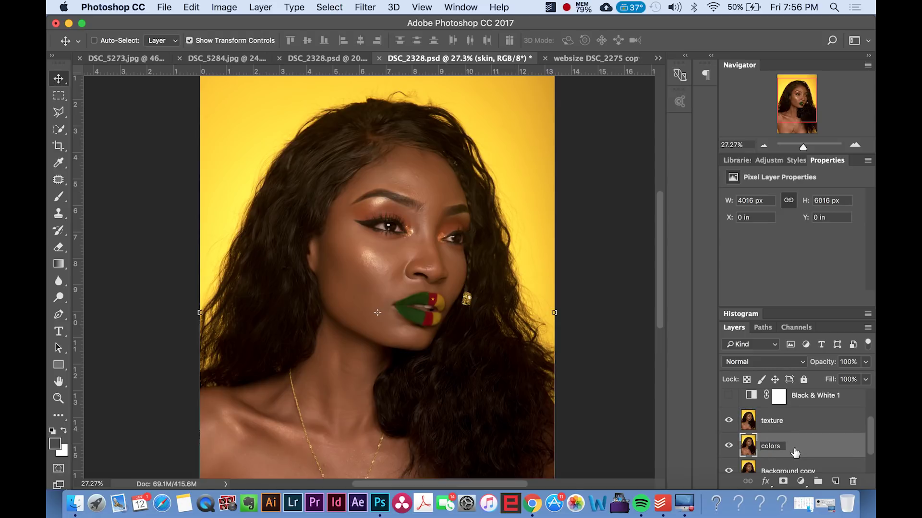
pyautogui.press('Return')
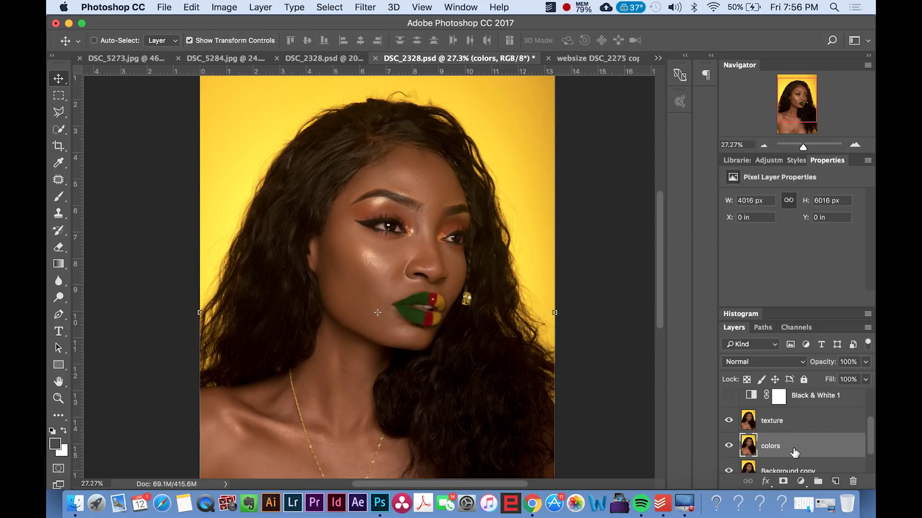
# Rename the duplicate layer beneath texture as "skin colors"
pyautogui.doubleClick(770, 447)
pyautogui.write('skin')
pyautogui.press('Return')
pyautogui.doubleClick(771, 446)
pyautogui.write('skin colors')
pyautogui.press('Return')
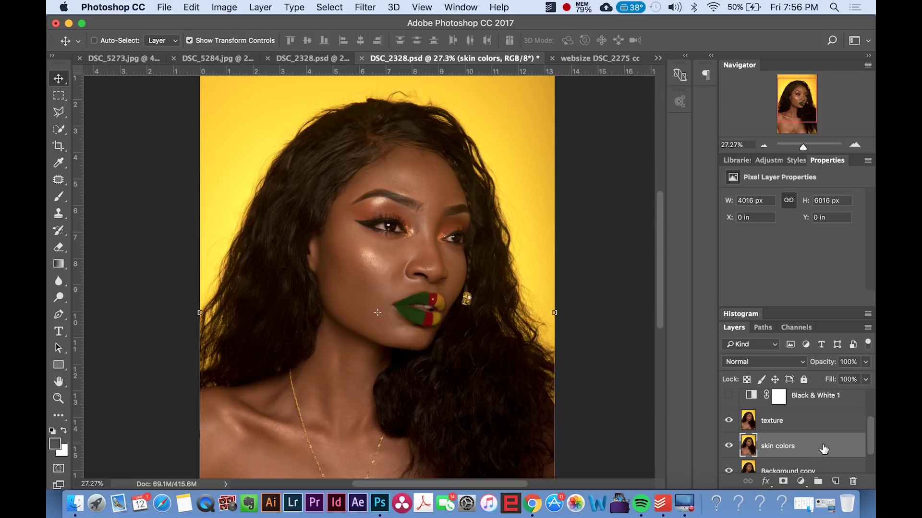
# Hide the texture layer and make the skin colors layer active
pyautogui.click(804, 426)
pyautogui.click(813, 451)
pyautogui.click(812, 429)
pyautogui.click(816, 451)
pyautogui.click(824, 431)
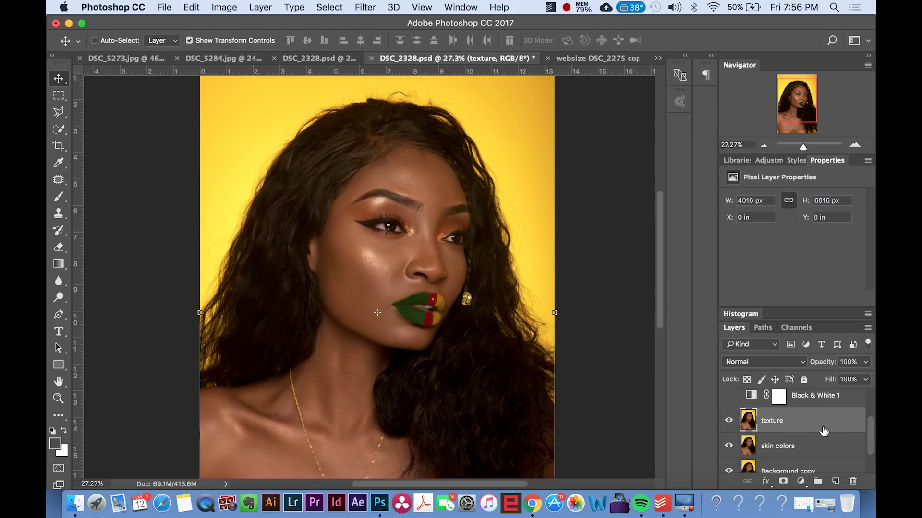
pyautogui.click(729, 422)
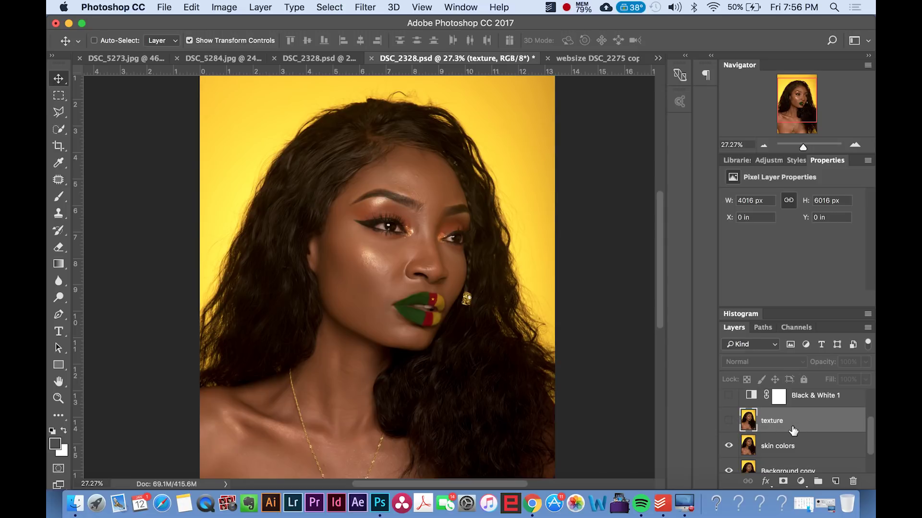
pyautogui.click(820, 453)
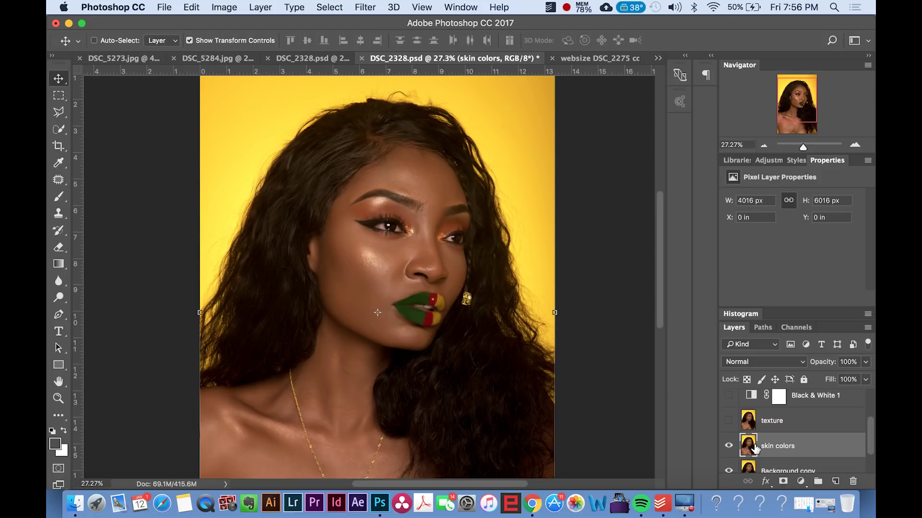
# Apply a Gaussian Blur with a radius of 8.5 pixels to the skin colors layer
pyautogui.click(364, 7)
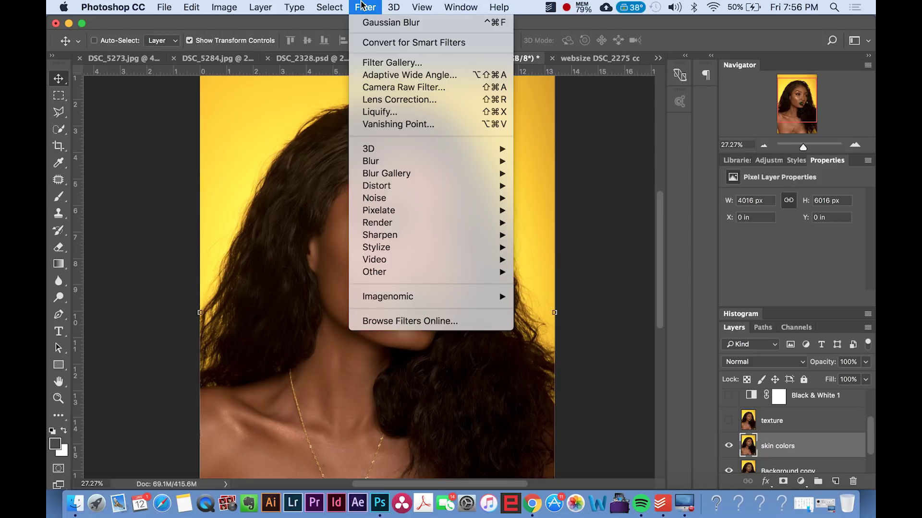
pyautogui.click(365, 6)
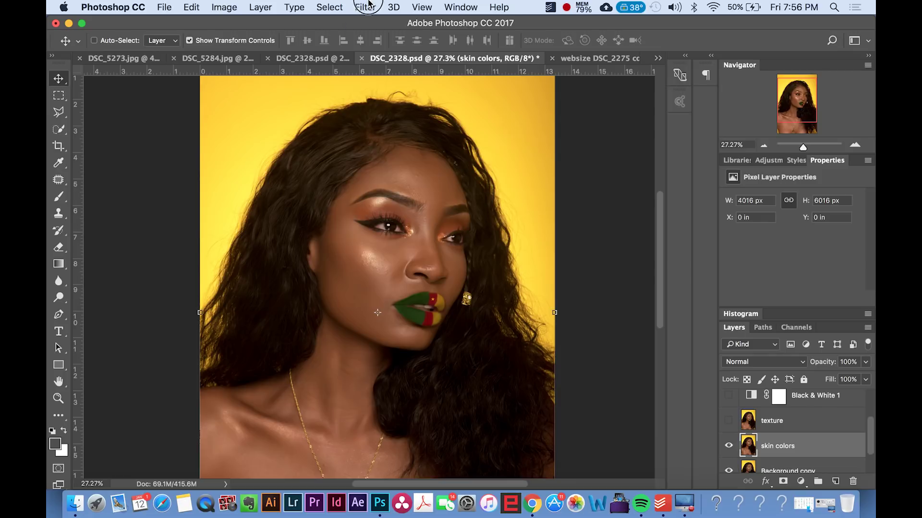
pyautogui.click(368, 4)
pyautogui.moveTo(367, 161)
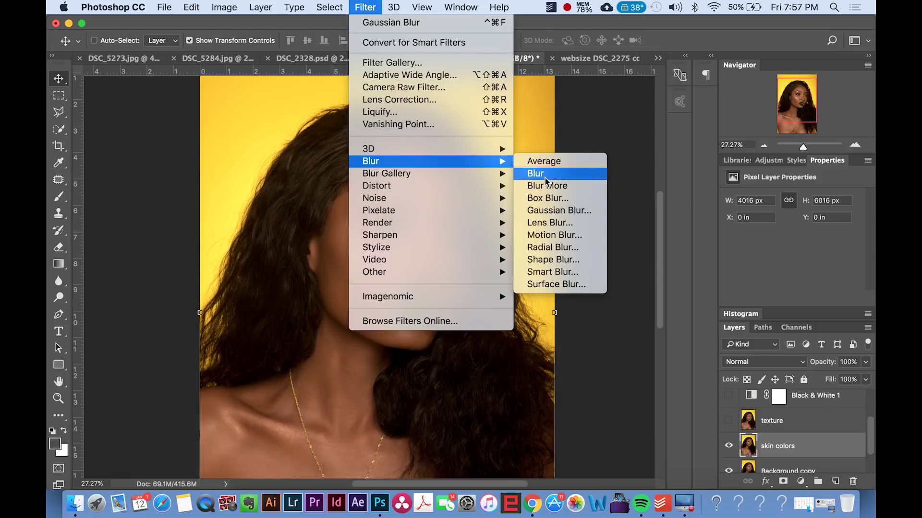
pyautogui.click(567, 214)
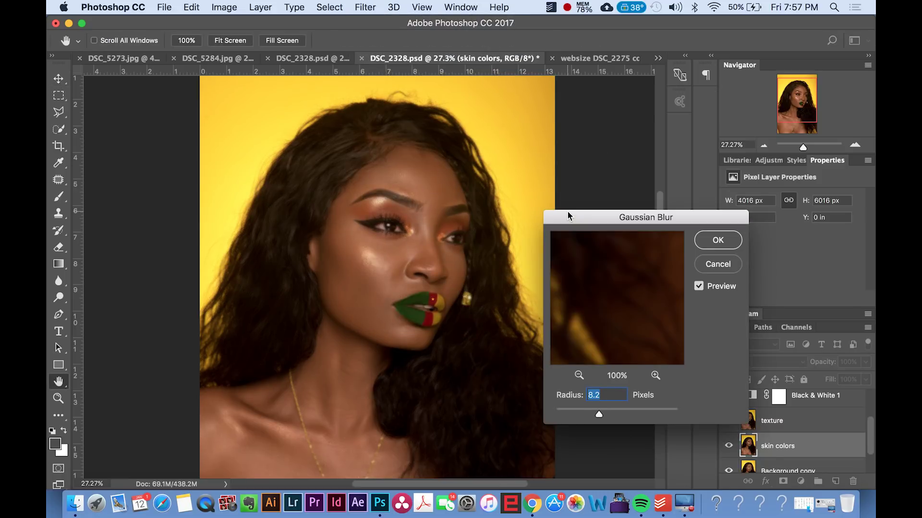
pyautogui.click(609, 395)
pyautogui.press('BackSpace')
pyautogui.write('5')
pyautogui.click(720, 241)
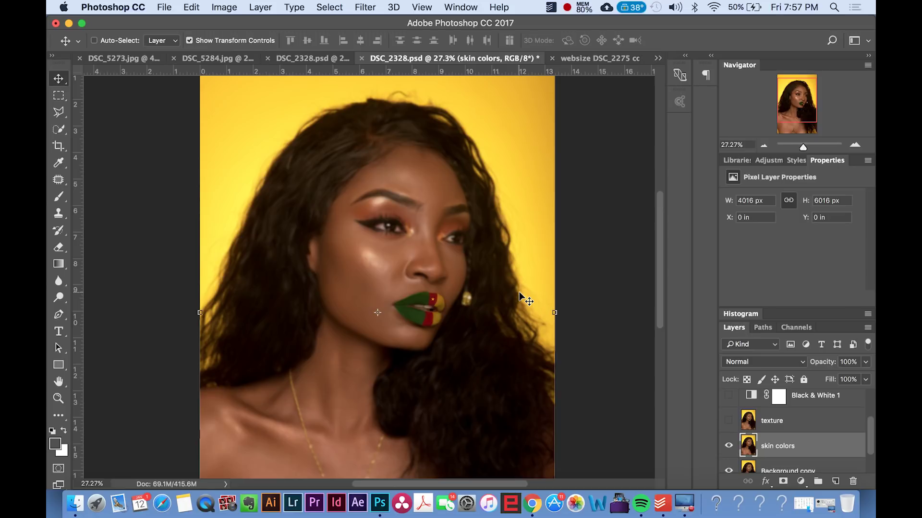
# Show the texture layer and run Apply Image on it with skin colors as source layer, Subtract blending, scale 2 and offset 128
pyautogui.click(797, 427)
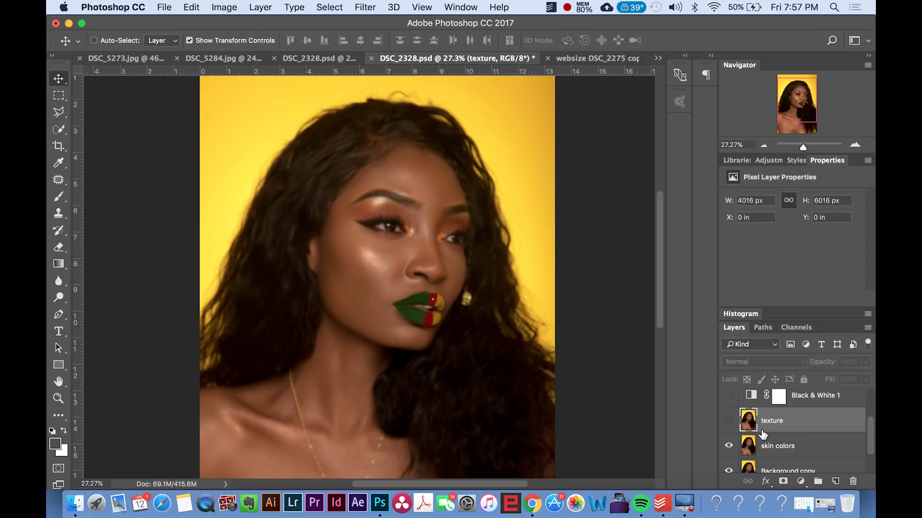
pyautogui.click(729, 421)
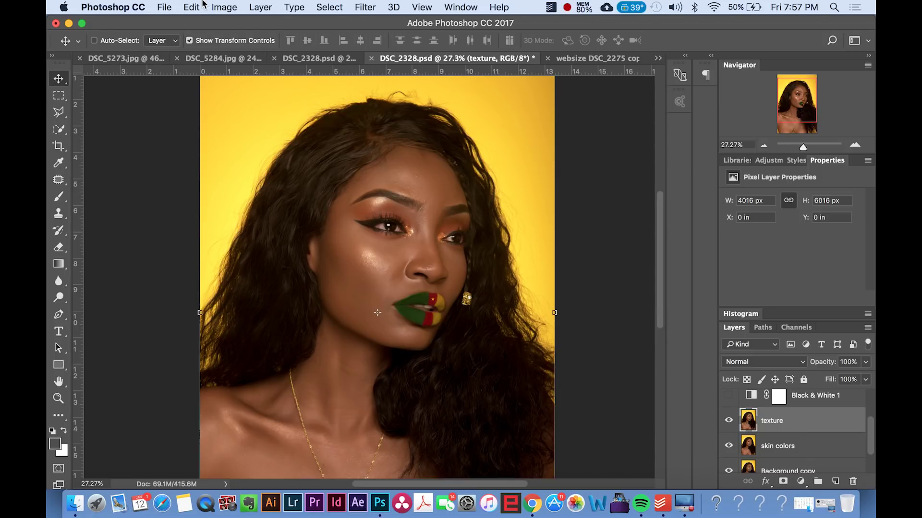
pyautogui.click(225, 7)
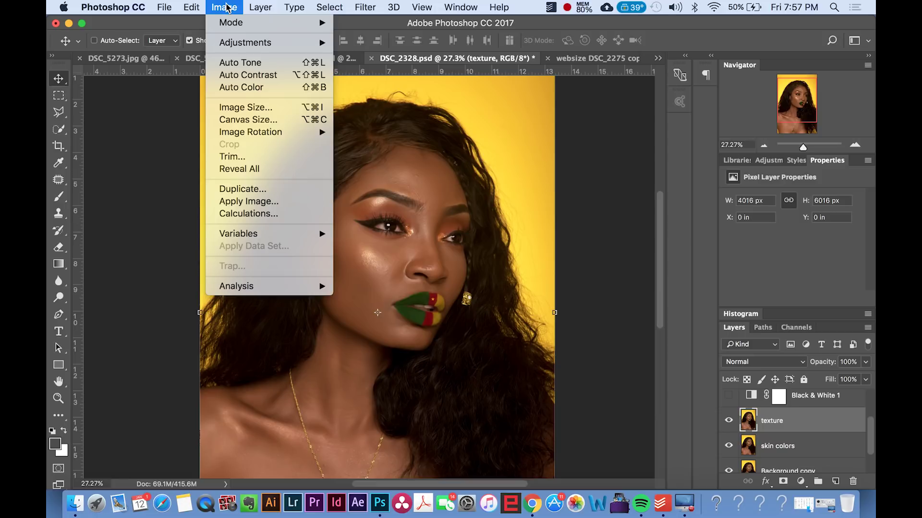
pyautogui.click(260, 202)
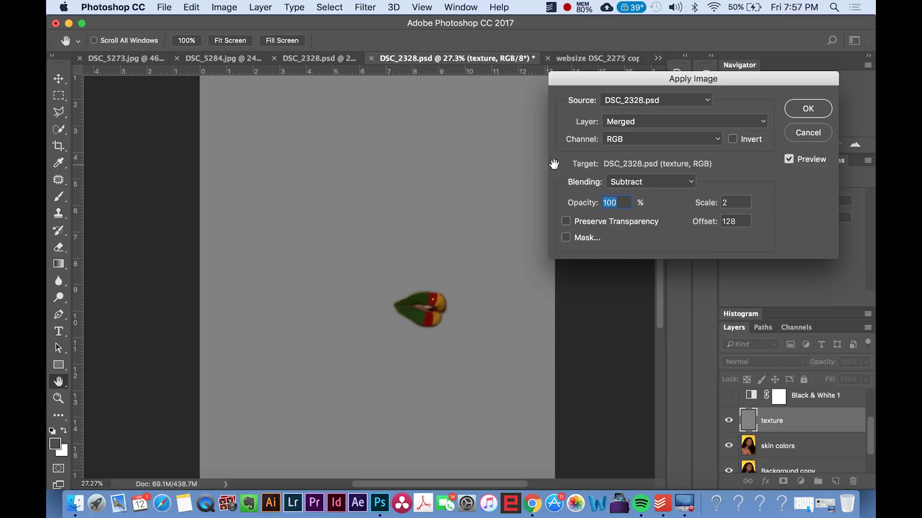
pyautogui.click(674, 121)
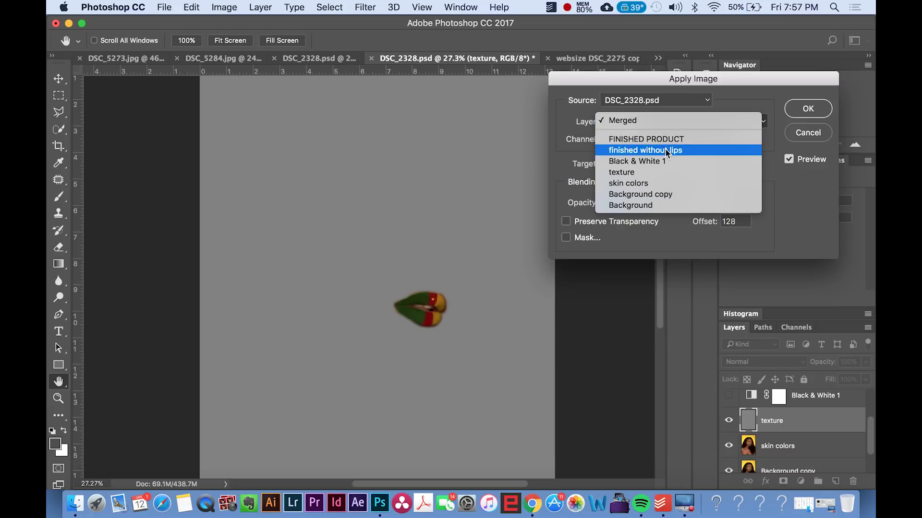
pyautogui.click(657, 184)
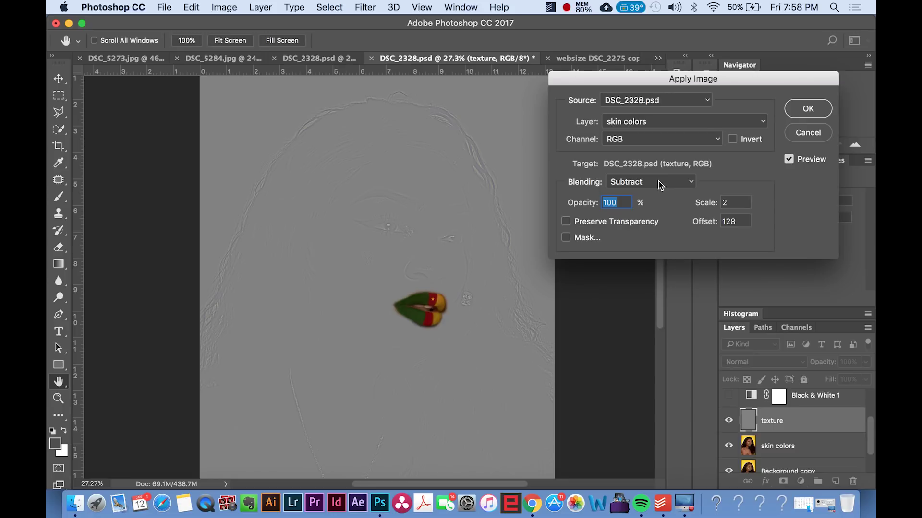
pyautogui.click(660, 186)
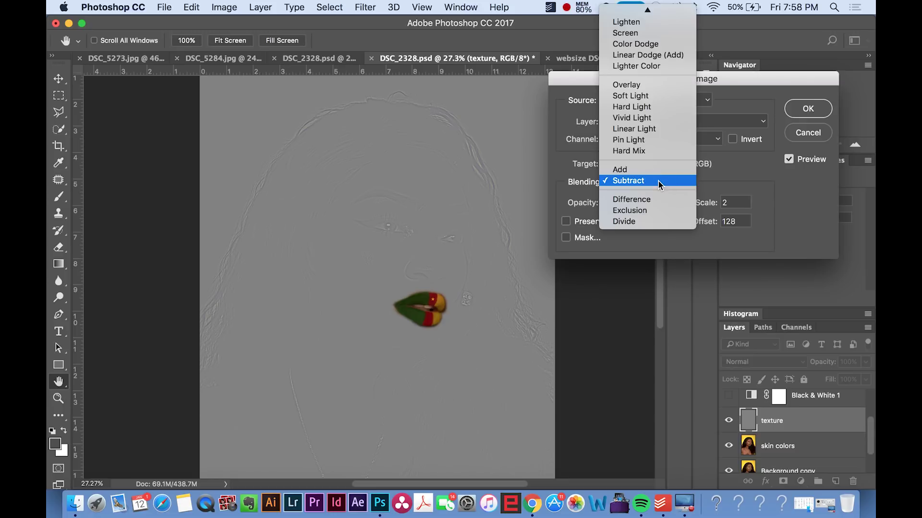
pyautogui.click(619, 181)
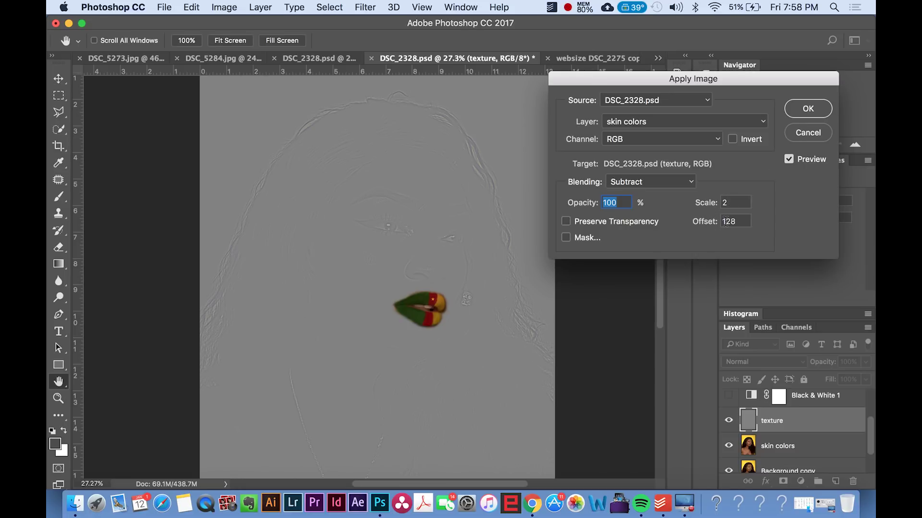
pyautogui.click(808, 109)
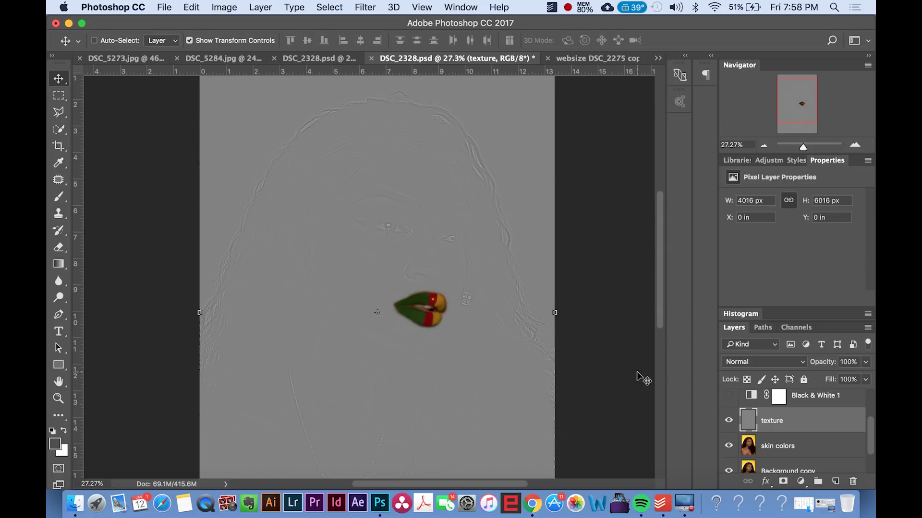
# Compare the image with the finished without lips layer hidden and shown, leaving that layer visible
pyautogui.scroll(3, 746, 420)
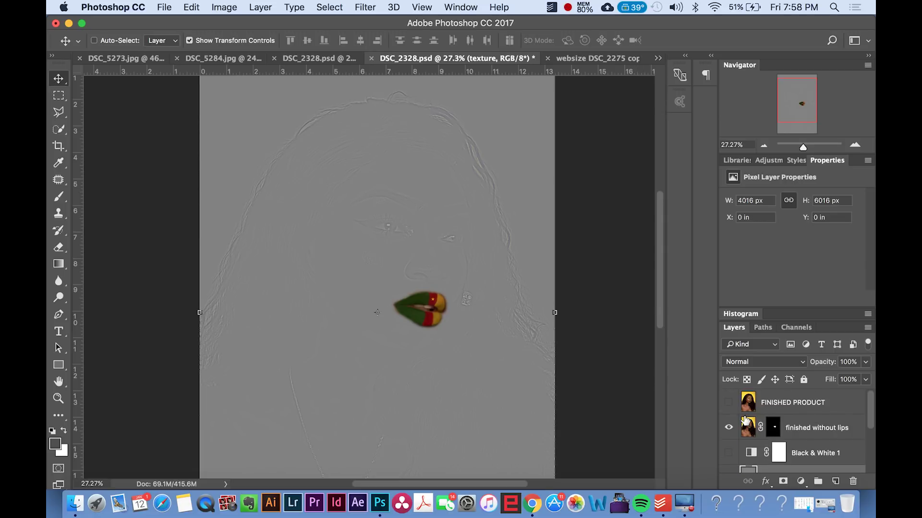
pyautogui.click(729, 428)
pyautogui.click(728, 428)
pyautogui.click(729, 429)
pyautogui.click(728, 428)
pyautogui.click(728, 429)
pyautogui.click(728, 428)
pyautogui.scroll(-5, 800, 435)
pyautogui.scroll(2, 799, 436)
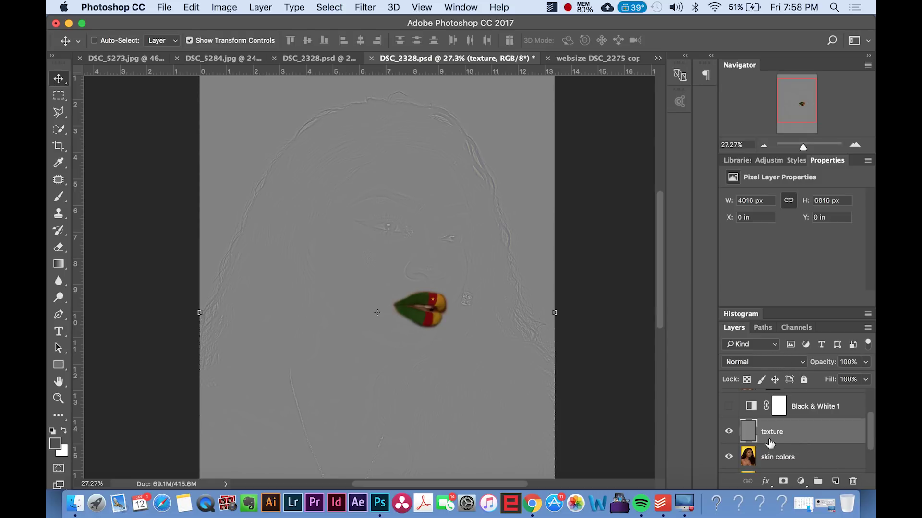
# Examine the gray texture detail up close across the face, hair and neck, and return to the full portrait
pyautogui.scroll(3, 323, 327)
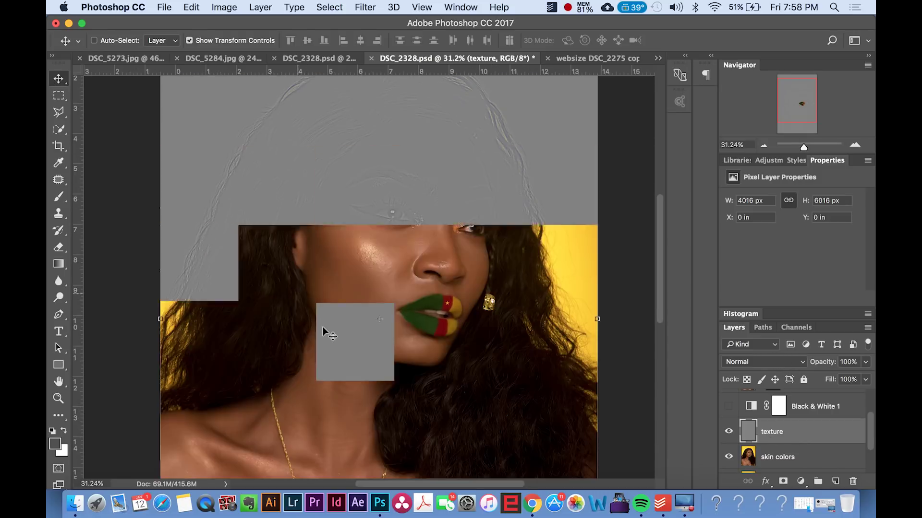
pyautogui.scroll(1, 323, 327)
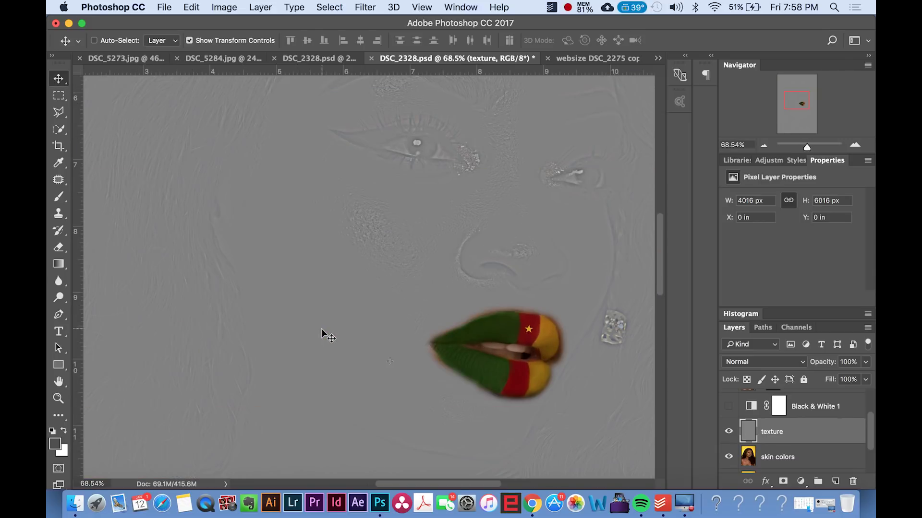
pyautogui.scroll(5, 352, 263)
pyautogui.hscroll(-5, 353, 263)
pyautogui.scroll(-2, 352, 263)
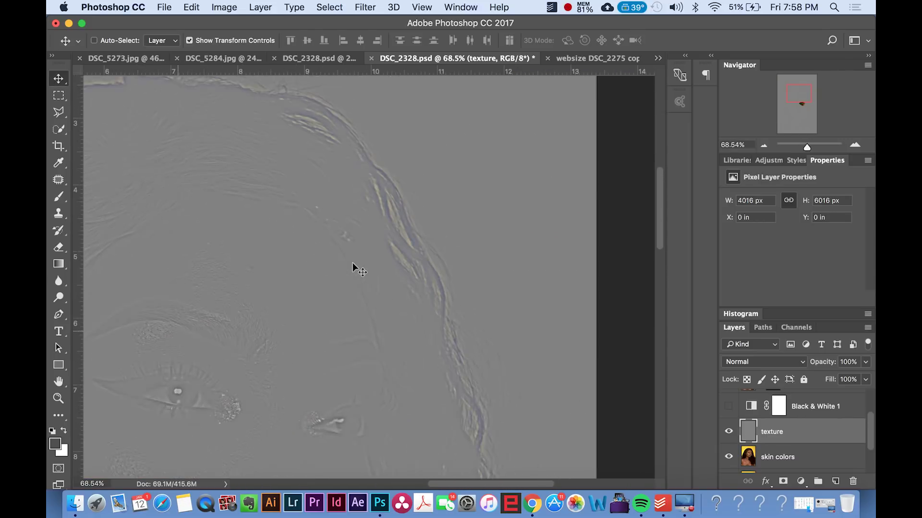
pyautogui.scroll(-5, 352, 263)
pyautogui.hscroll(5, 352, 263)
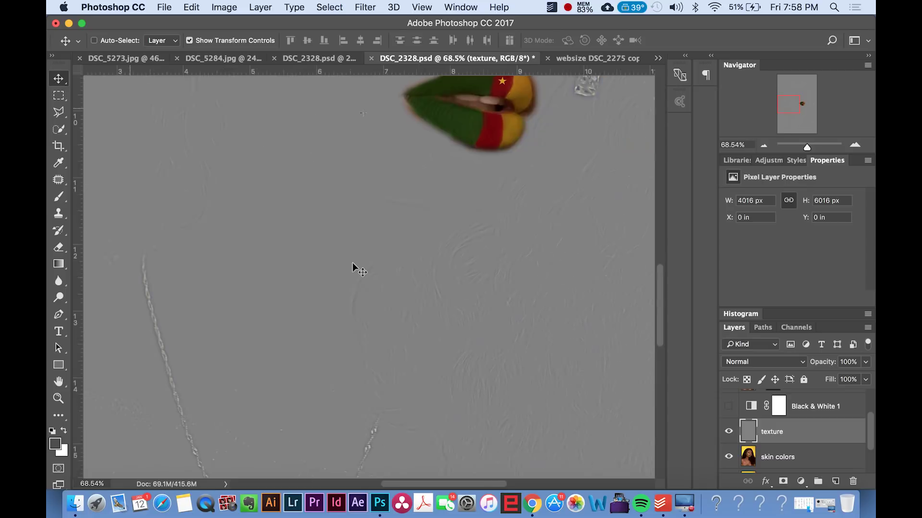
pyautogui.scroll(3, 353, 263)
pyautogui.scroll(-10, 352, 264)
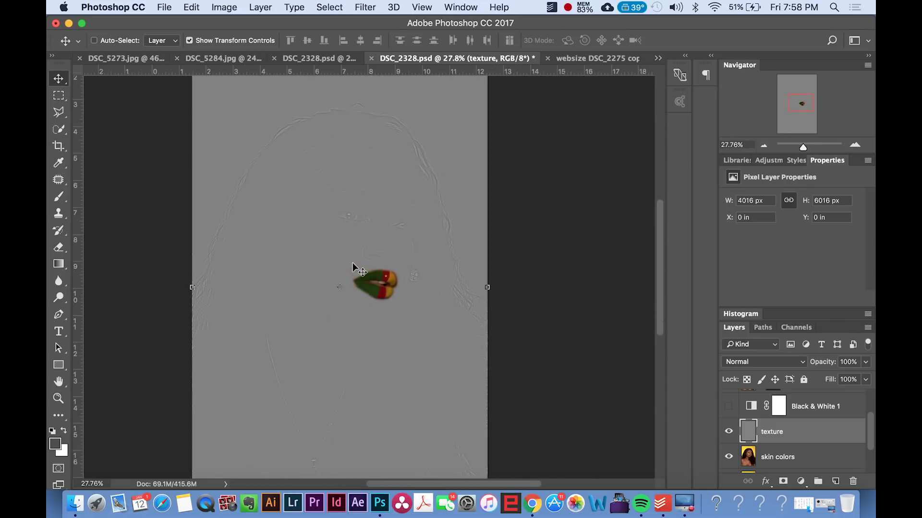
pyautogui.scroll(2, 353, 263)
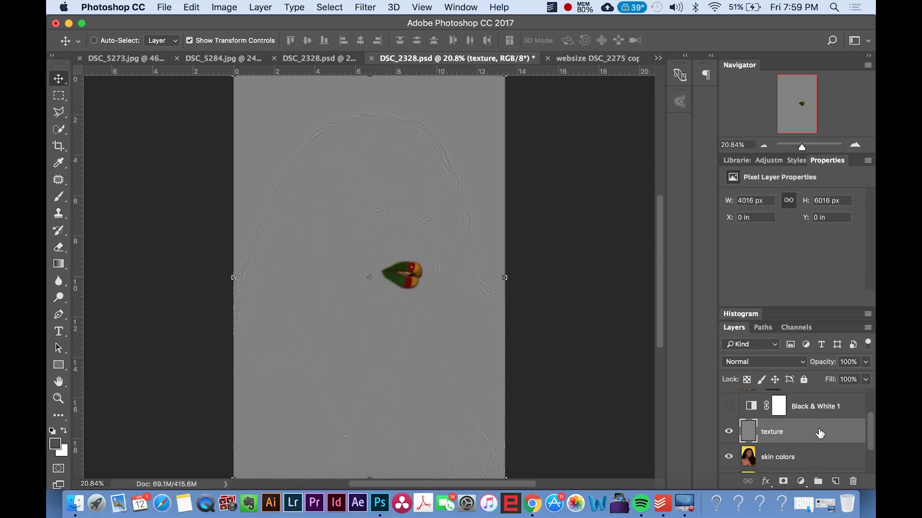
# Set the texture layer's blend mode to Linear Light
pyautogui.click(780, 363)
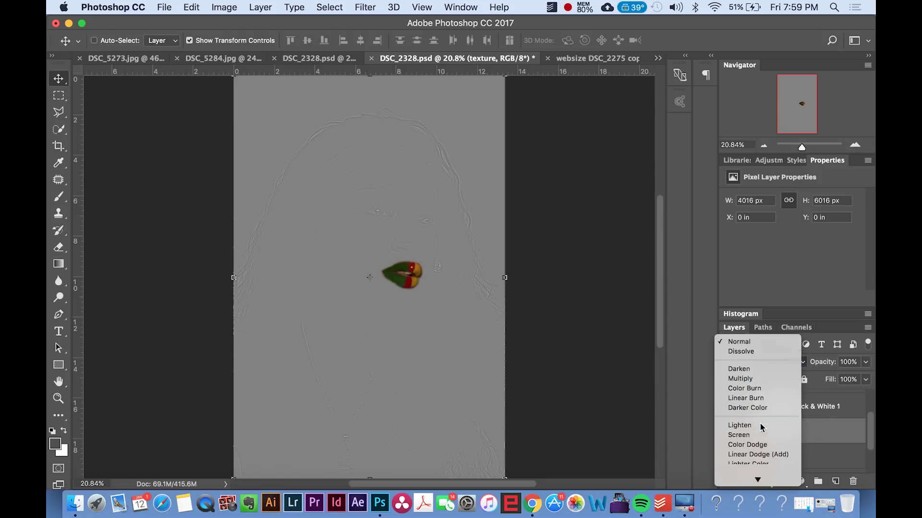
pyautogui.scroll(-3, 753, 388)
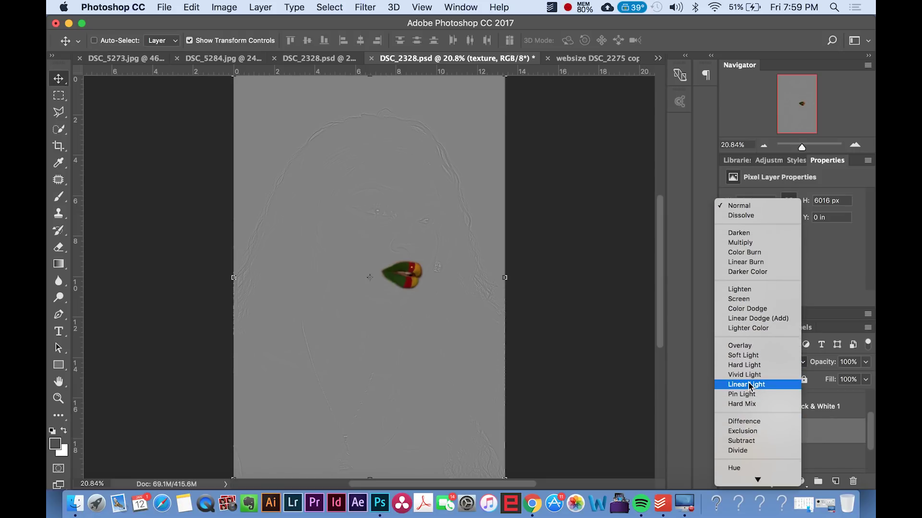
pyautogui.click(745, 385)
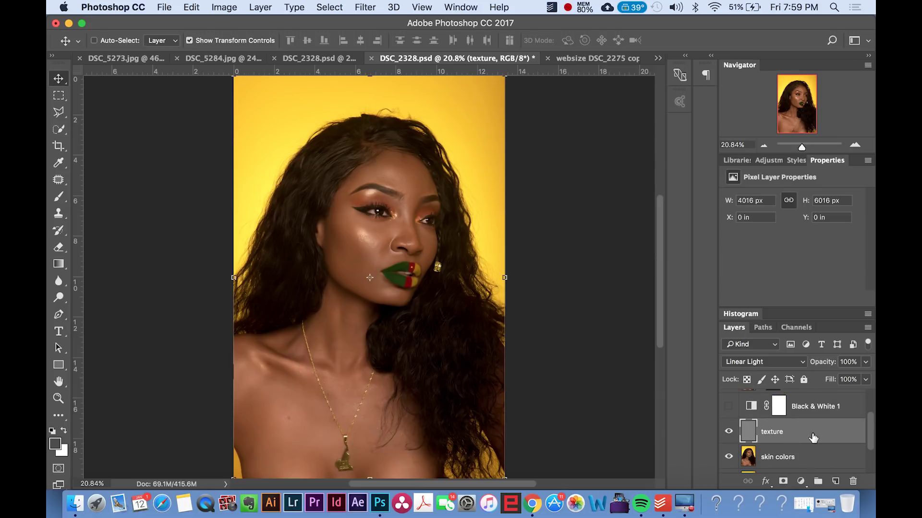
# Review the Apply Image settings for the texture layer without applying them again, and recheck its Linear Light blend mode
pyautogui.click(224, 7)
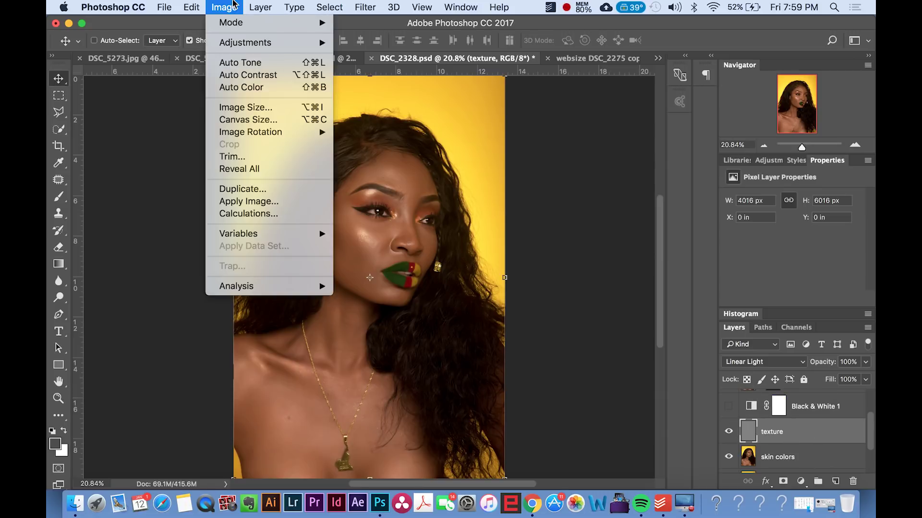
pyautogui.click(260, 203)
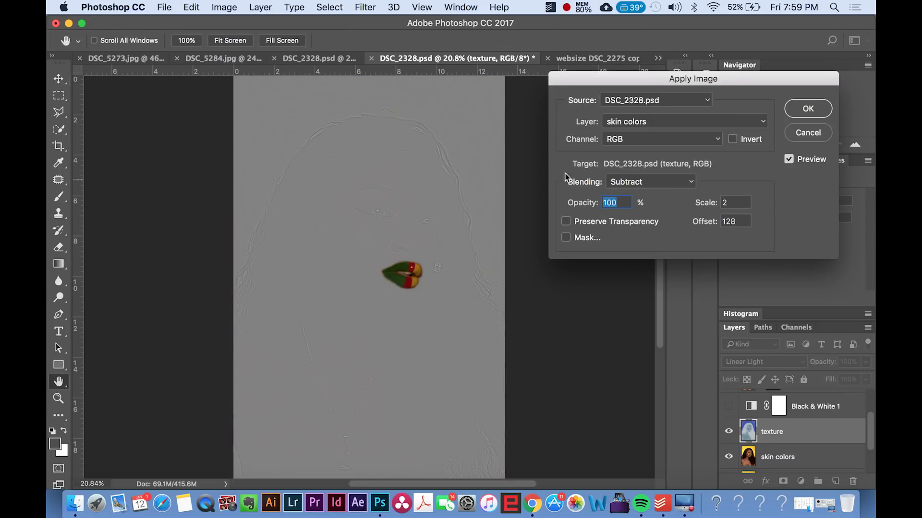
pyautogui.click(652, 124)
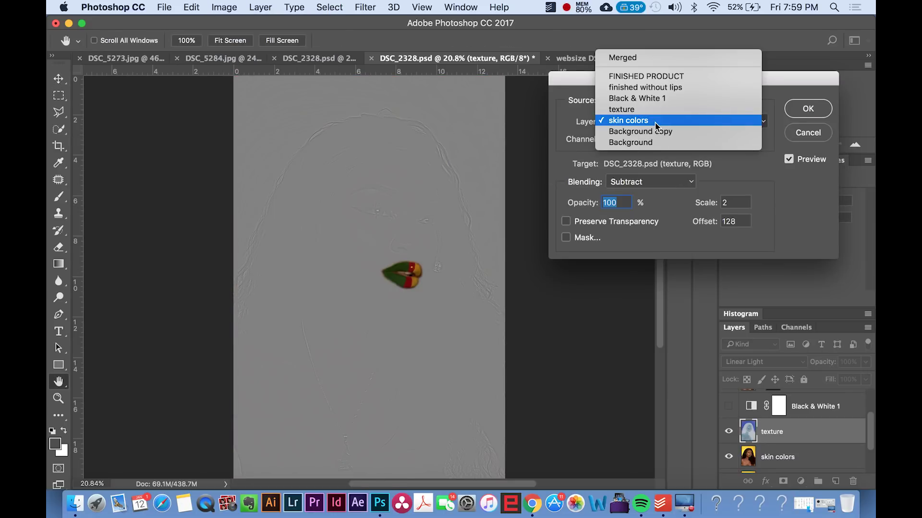
pyautogui.click(739, 186)
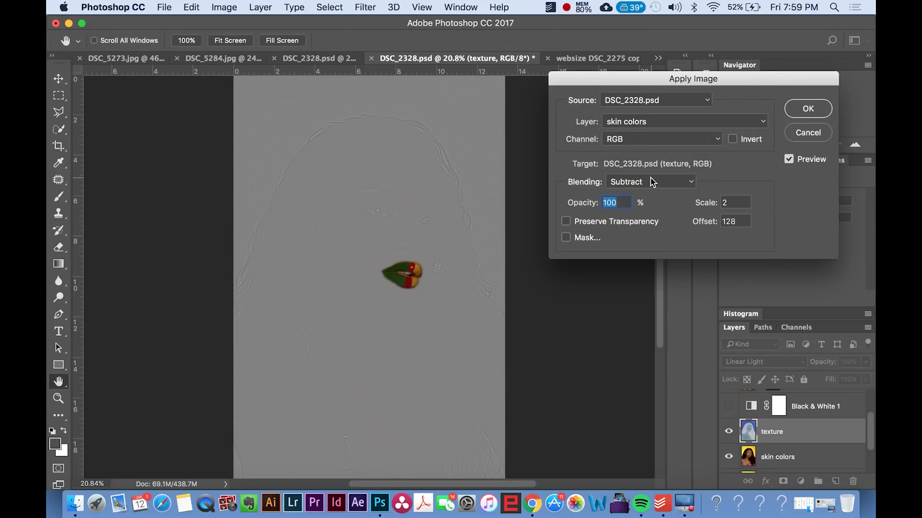
pyautogui.click(807, 136)
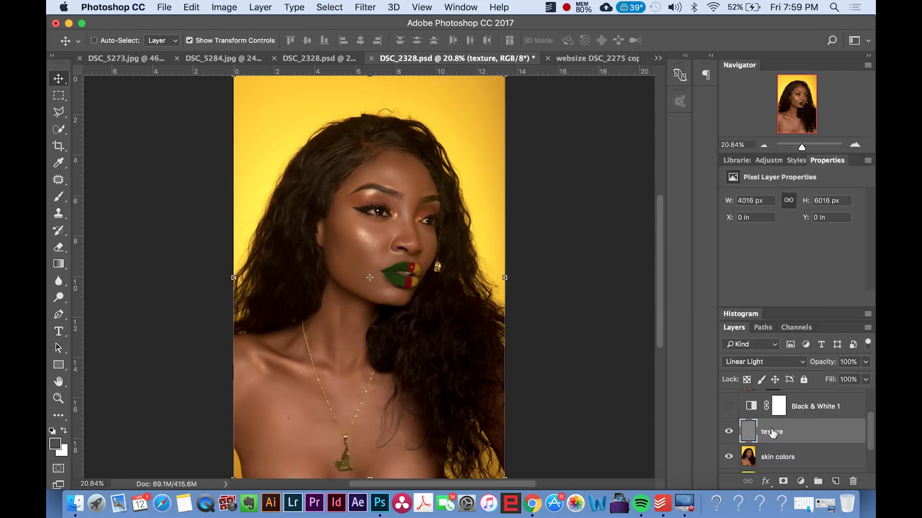
pyautogui.click(770, 363)
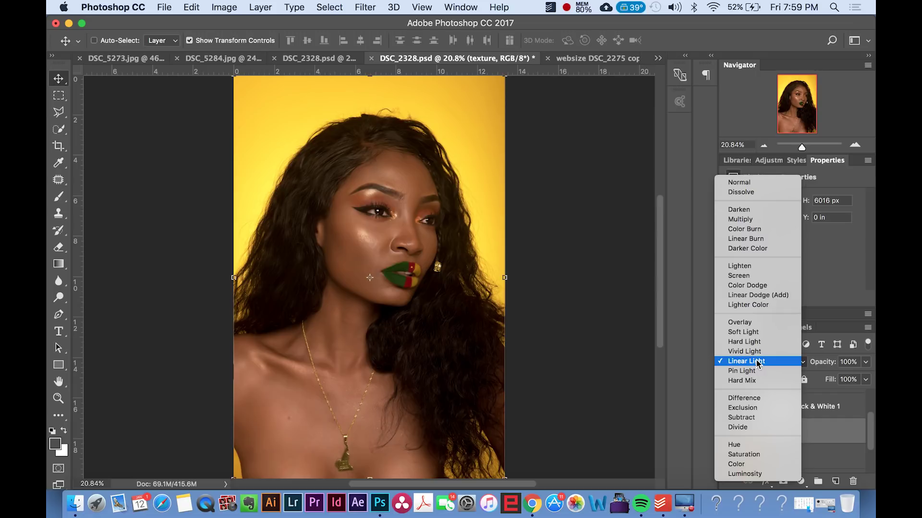
pyautogui.click(759, 364)
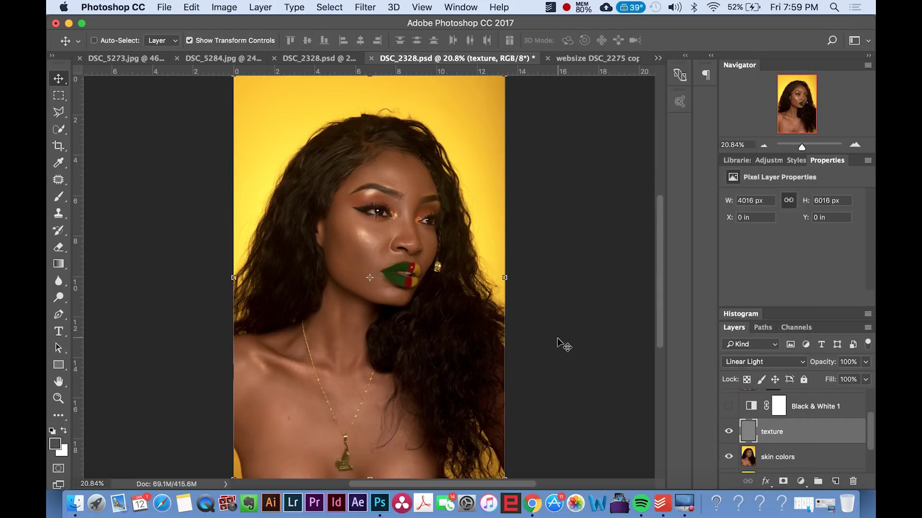
# Inspect the skin texture around the eyes, nose and cheek up close
pyautogui.scroll(3, 391, 264)
pyautogui.scroll(3, 391, 264)
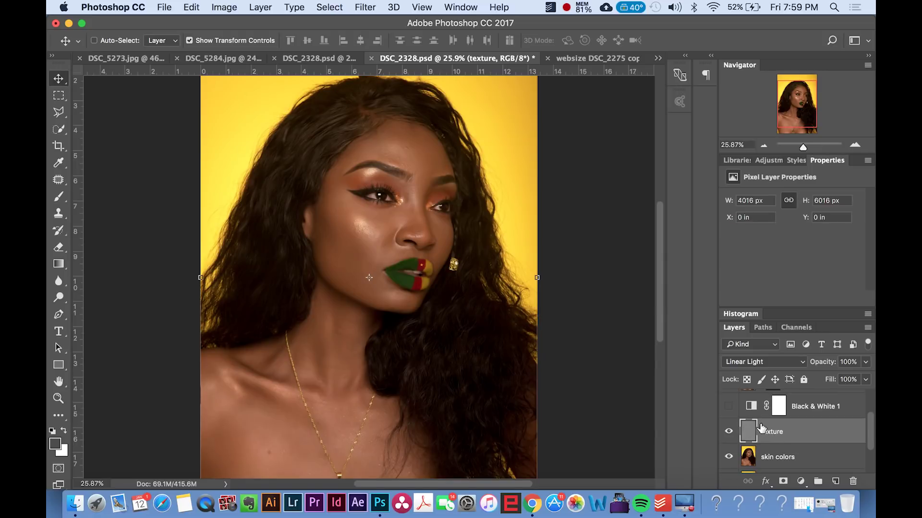
pyautogui.scroll(5, 502, 336)
pyautogui.scroll(5, 500, 332)
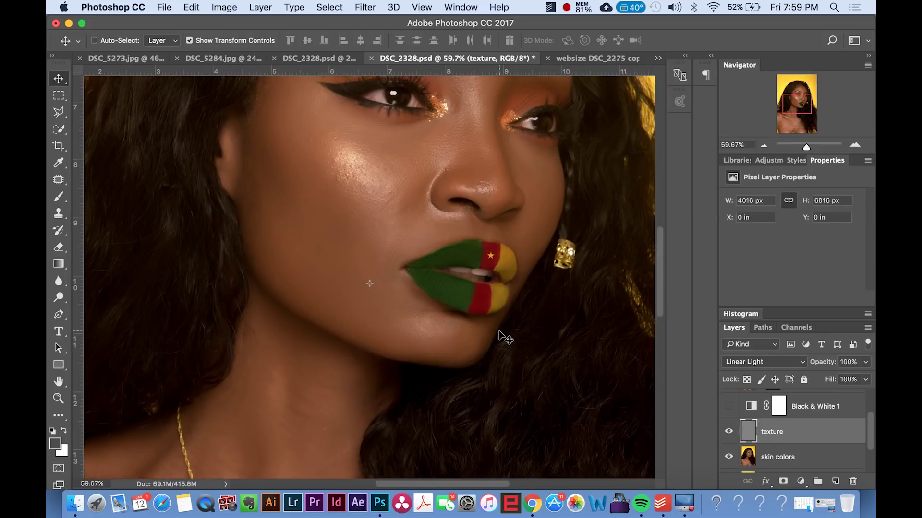
pyautogui.scroll(5, 499, 332)
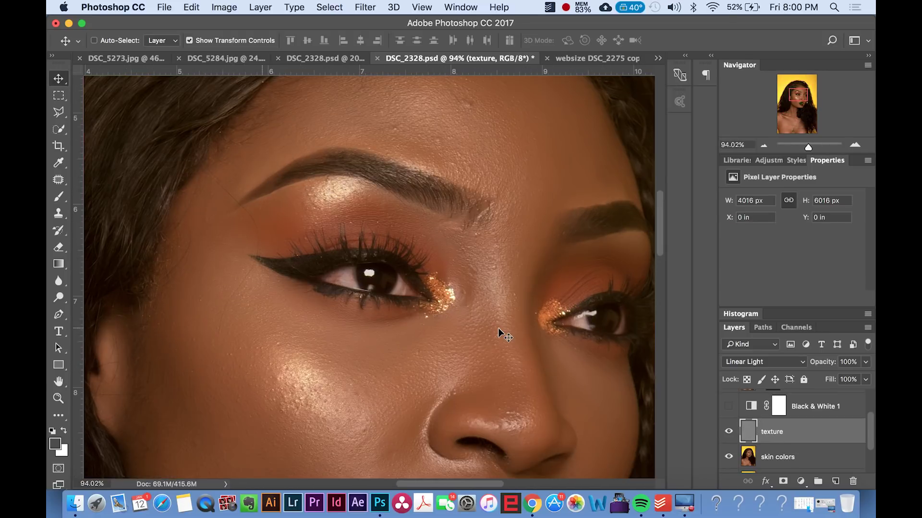
# Use the Patch tool on the texture layer to replace the bump in the middle of the forehead with nearby clean skin
pyautogui.hscroll(3, 497, 327)
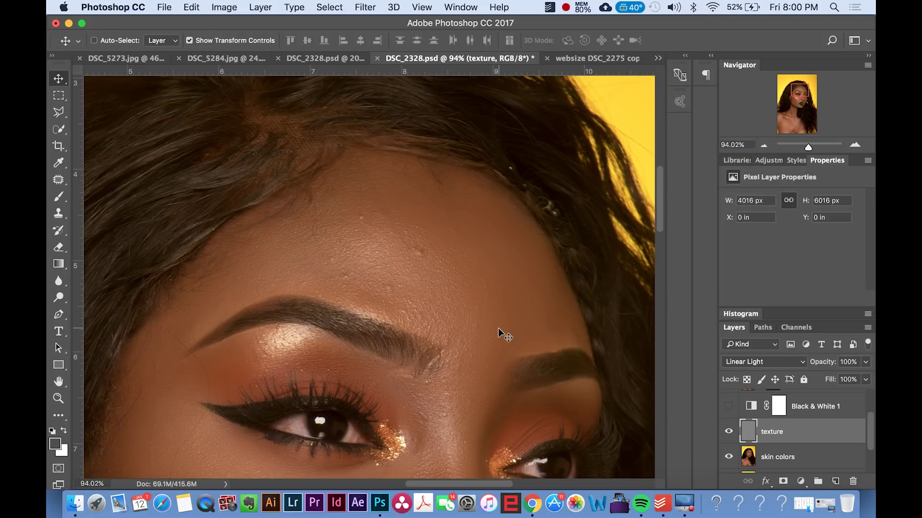
pyautogui.scroll(-3, 497, 327)
pyautogui.hscroll(1, 498, 327)
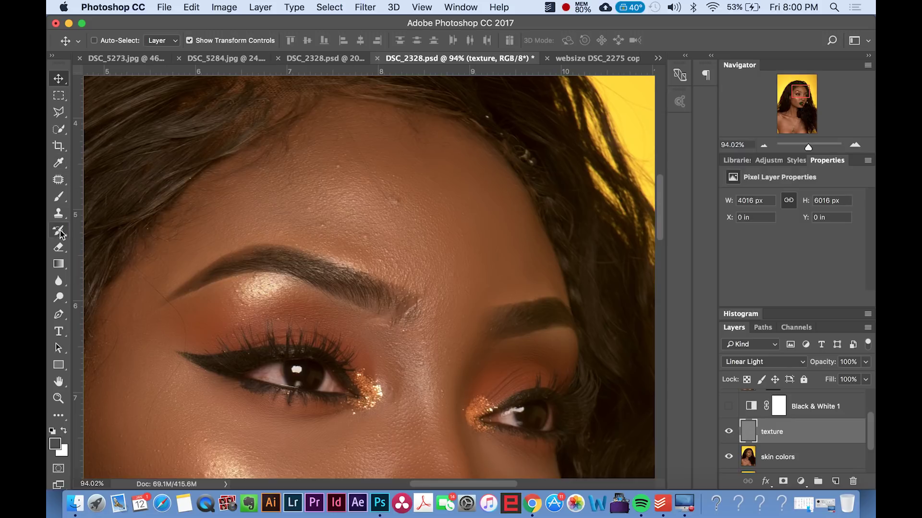
pyautogui.click(55, 180)
pyautogui.click(57, 218)
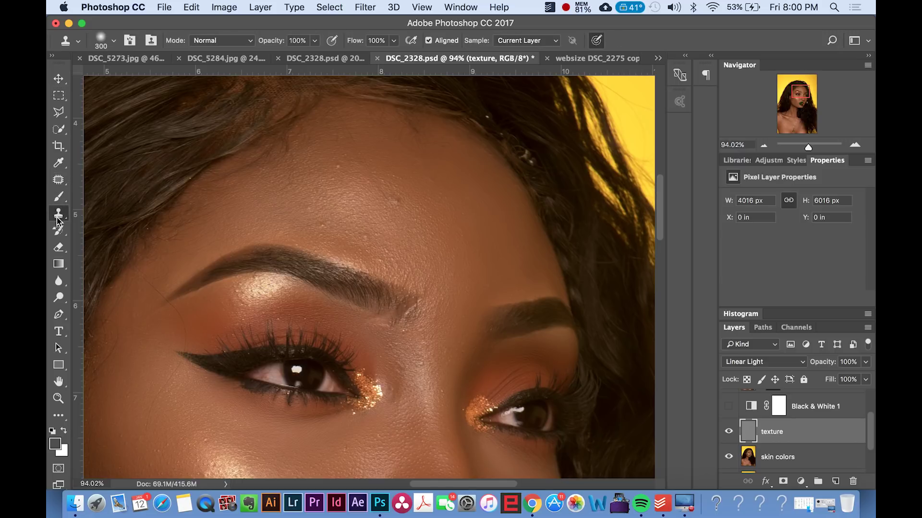
pyautogui.click(59, 183)
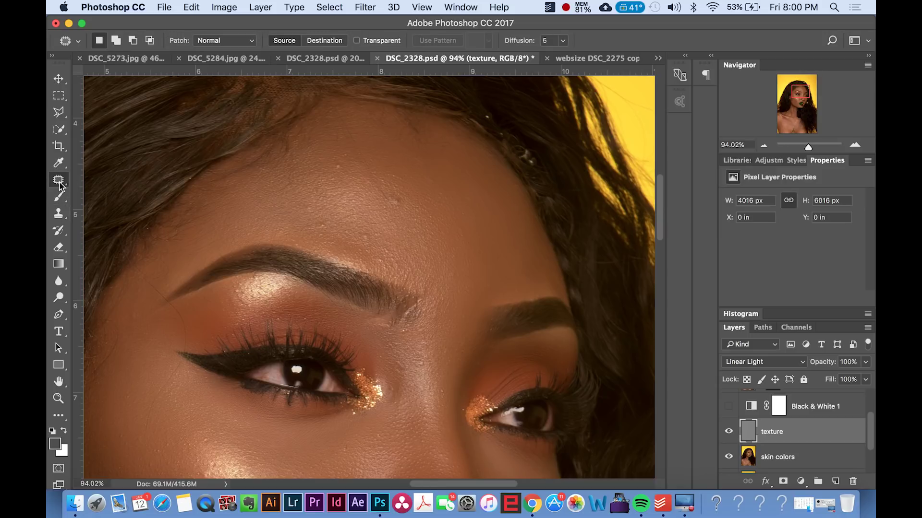
pyautogui.scroll(5, 343, 255)
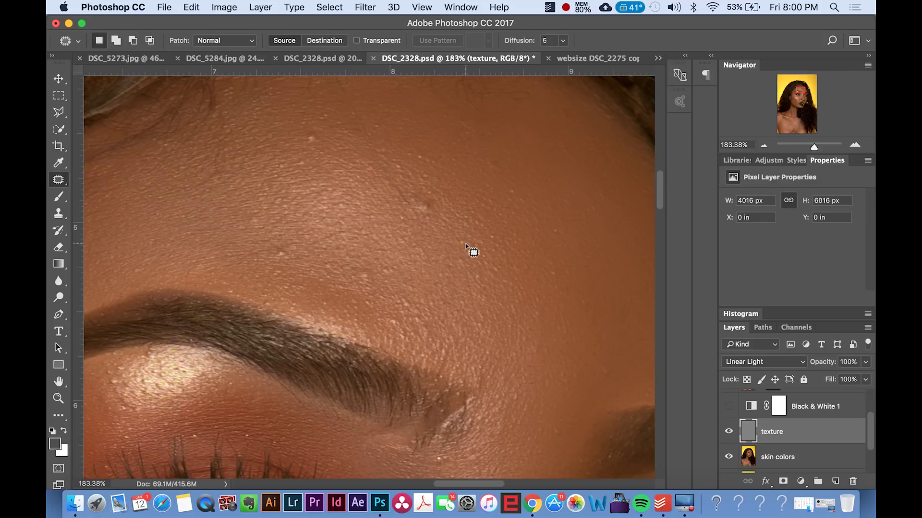
pyautogui.moveTo(437, 201)
pyautogui.mouseDown()
pyautogui.moveTo(420, 202)
pyautogui.moveTo(414, 222)
pyautogui.moveTo(428, 222)
pyautogui.moveTo(437, 207)
pyautogui.mouseUp()
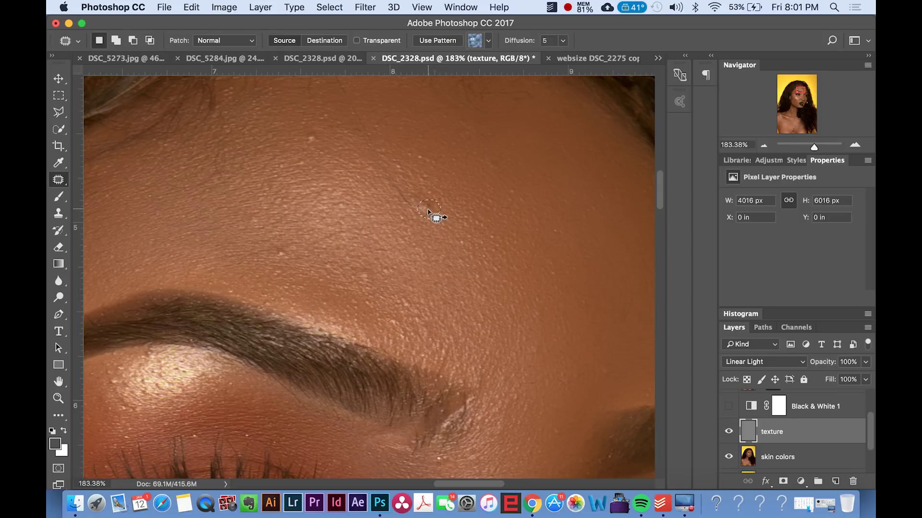
pyautogui.moveTo(428, 211); pyautogui.dragTo(443, 202)
pyautogui.click(365, 239)
# Patch the remaining small bumps on the upper forehead and above the eyebrow with clean texture sampled close by
pyautogui.moveTo(312, 129)
pyautogui.mouseDown()
pyautogui.moveTo(308, 139)
pyautogui.moveTo(366, 161)
pyautogui.mouseUp()
pyautogui.click(366, 238)
pyautogui.moveTo(288, 249)
pyautogui.mouseDown()
pyautogui.moveTo(281, 263)
pyautogui.moveTo(288, 257)
pyautogui.moveTo(269, 258)
pyautogui.mouseUp()
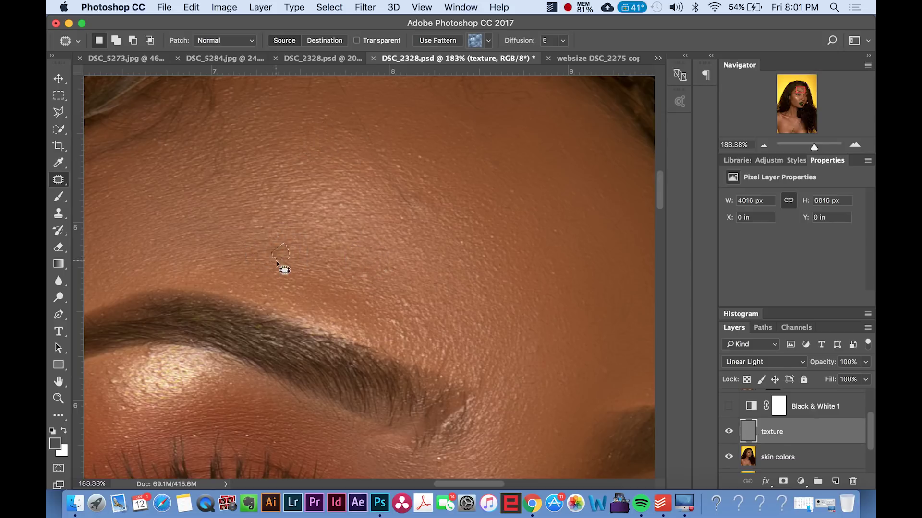
pyautogui.click(361, 302)
pyautogui.scroll(3, 362, 302)
pyautogui.hscroll(2, 363, 302)
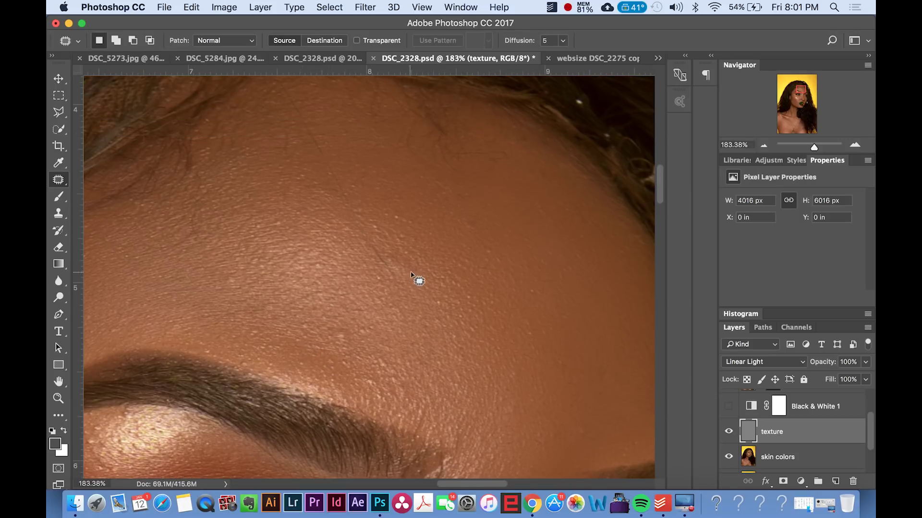
pyautogui.moveTo(408, 223)
pyautogui.mouseDown()
pyautogui.moveTo(387, 220)
pyautogui.moveTo(408, 226)
pyautogui.moveTo(411, 209)
pyautogui.moveTo(418, 213)
pyautogui.mouseUp()
pyautogui.click(452, 234)
# Try patching the bump above the eyebrow with smoother skin from the far side of the forehead, undo it, and clear the selection
pyautogui.moveTo(360, 340)
pyautogui.mouseDown()
pyautogui.moveTo(339, 337)
pyautogui.moveTo(609, 350)
pyautogui.mouseUp()
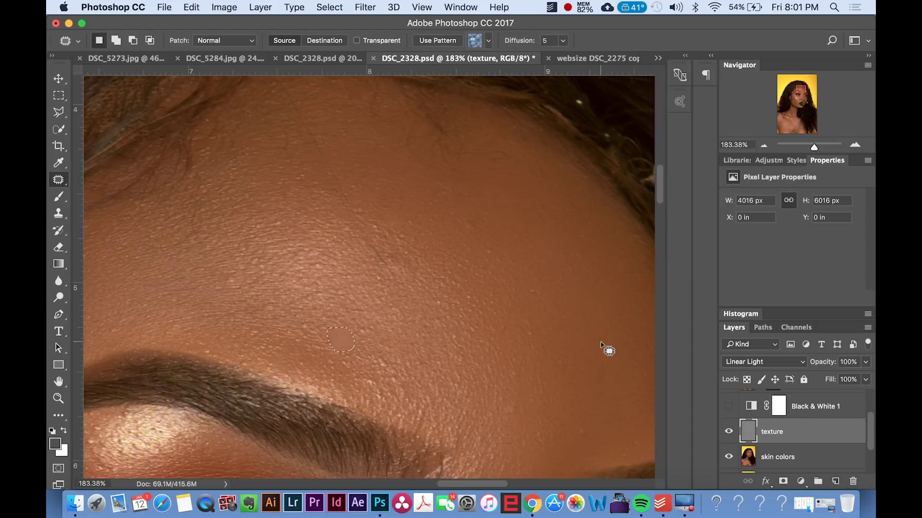
pyautogui.click(585, 391)
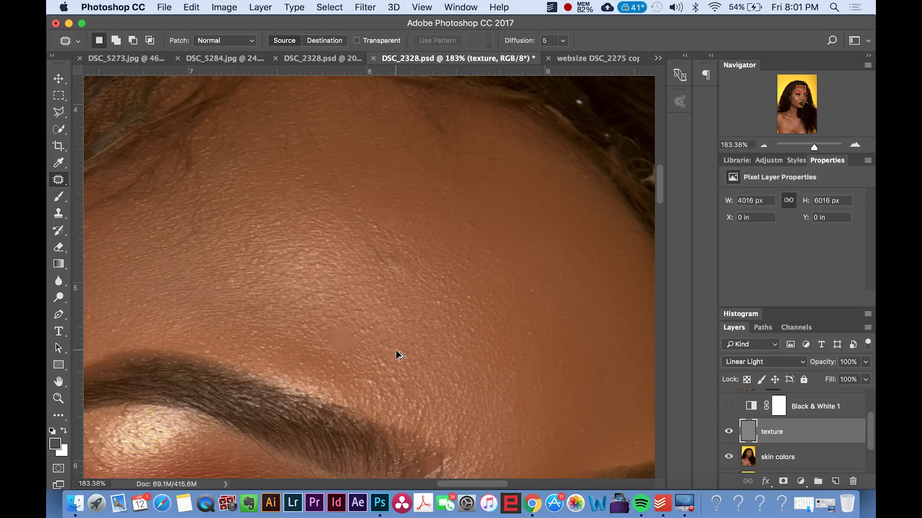
pyautogui.press('super+alt+z')
pyautogui.press('super+alt+z')
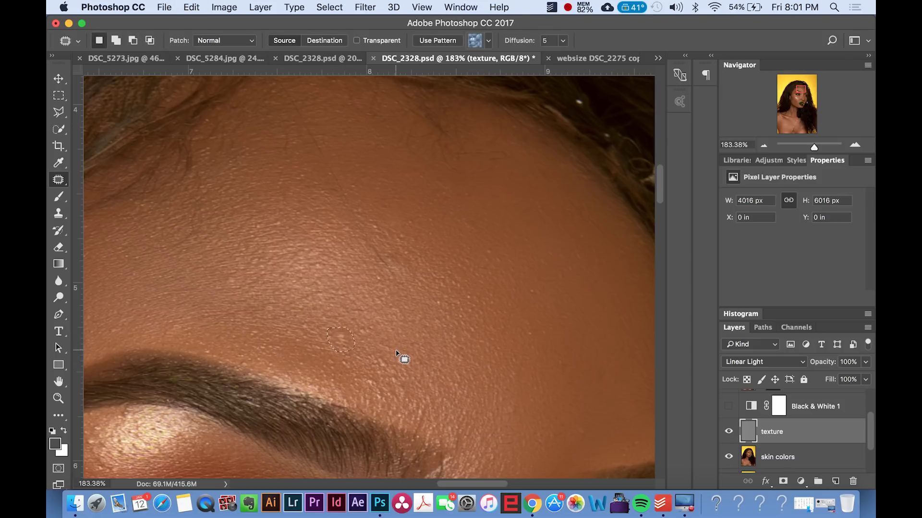
pyautogui.moveTo(396, 354)
pyautogui.mouseDown()
pyautogui.moveTo(404, 360)
pyautogui.moveTo(389, 366)
pyautogui.moveTo(397, 379)
pyautogui.moveTo(397, 357)
pyautogui.mouseUp()
pyautogui.press('super+d')
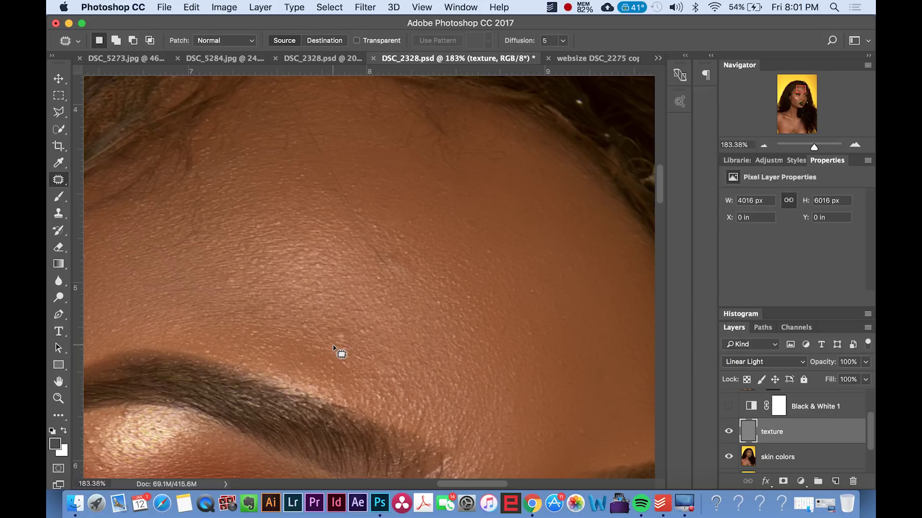
# Switch to the Clone Stamp tool and reduce its brush size to 50 for work on the forehead texture
pyautogui.scroll(3, 336, 351)
pyautogui.hscroll(-2, 336, 350)
pyautogui.scroll(-8, 333, 348)
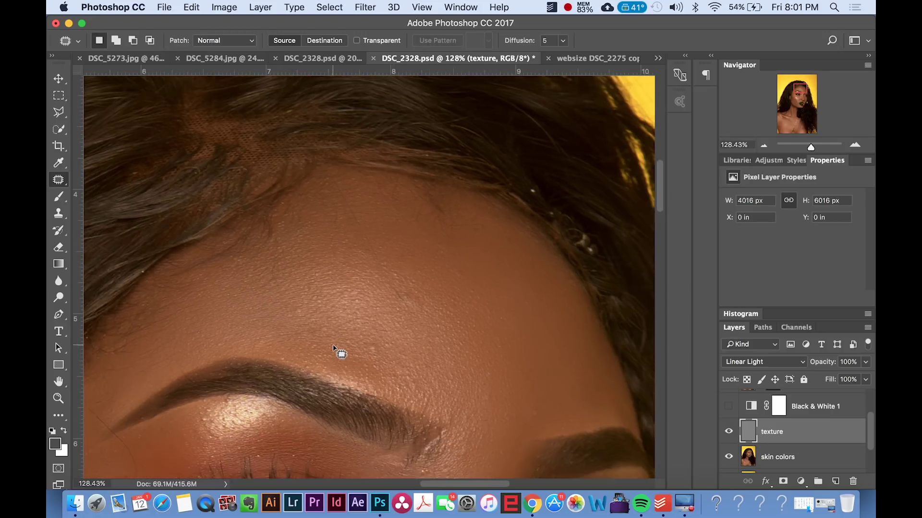
pyautogui.scroll(4, 335, 346)
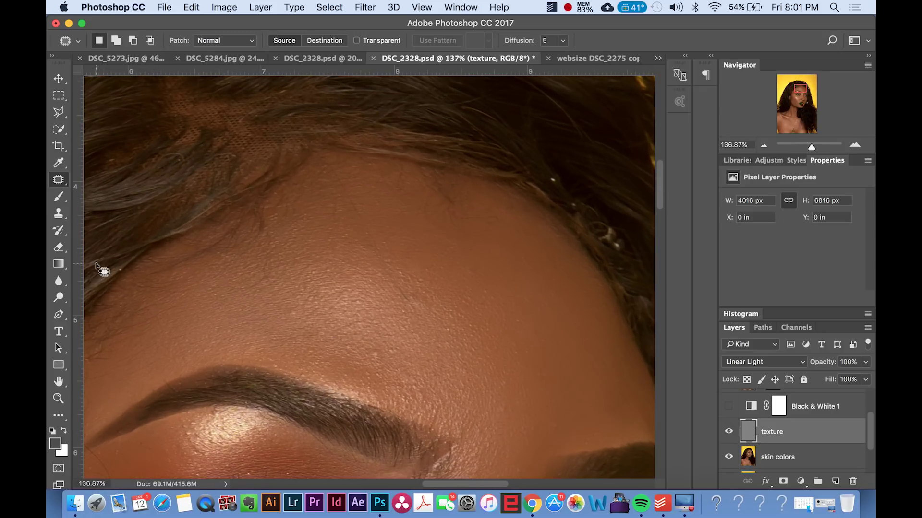
pyautogui.click(59, 215)
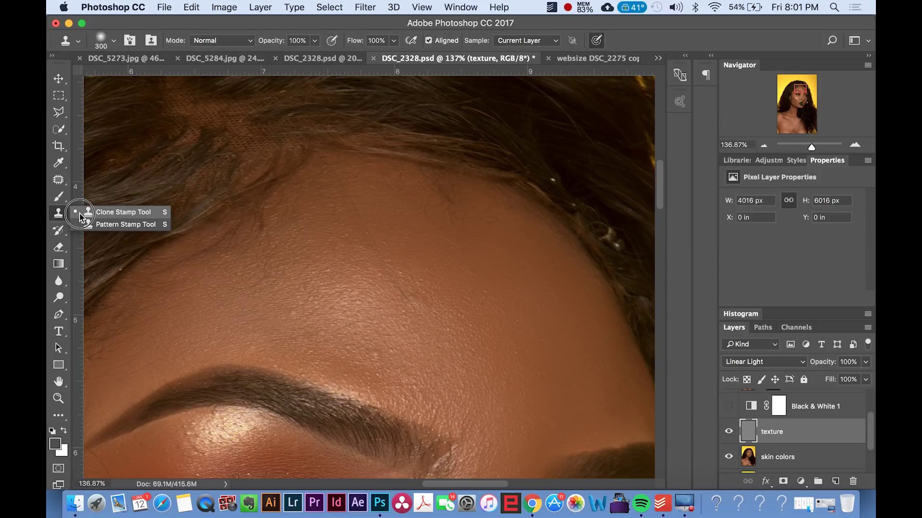
pyautogui.click(80, 216)
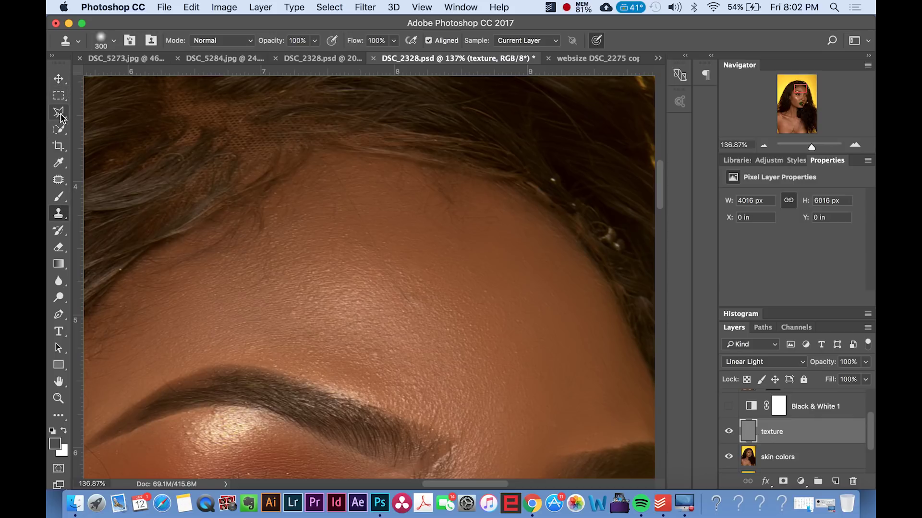
pyautogui.click(60, 221)
pyautogui.click(106, 216)
pyautogui.press('[')
pyautogui.press('[')
pyautogui.press('[')
pyautogui.scroll(3, 346, 321)
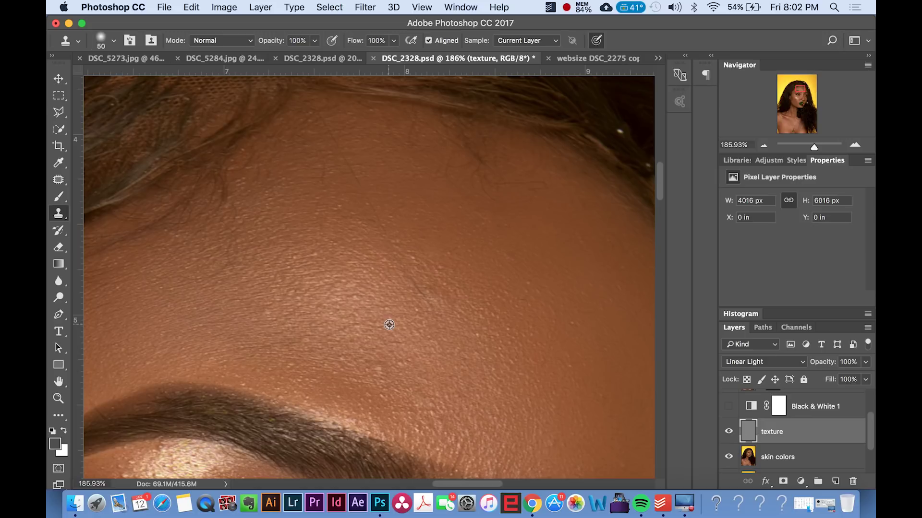
# Step back through the history to undo the forehead patches on the texture layer, and clear the patch selection
pyautogui.press('super+alt+z')
pyautogui.press('super+alt+z')
pyautogui.press('super+alt+z')
pyautogui.press('super+alt+z')
pyautogui.press('super+alt+z')
pyautogui.press('super+alt+z')
pyautogui.press('super+alt+z')
pyautogui.press('super+alt+z')
pyautogui.press('super+alt+z')
pyautogui.press('super+alt+z')
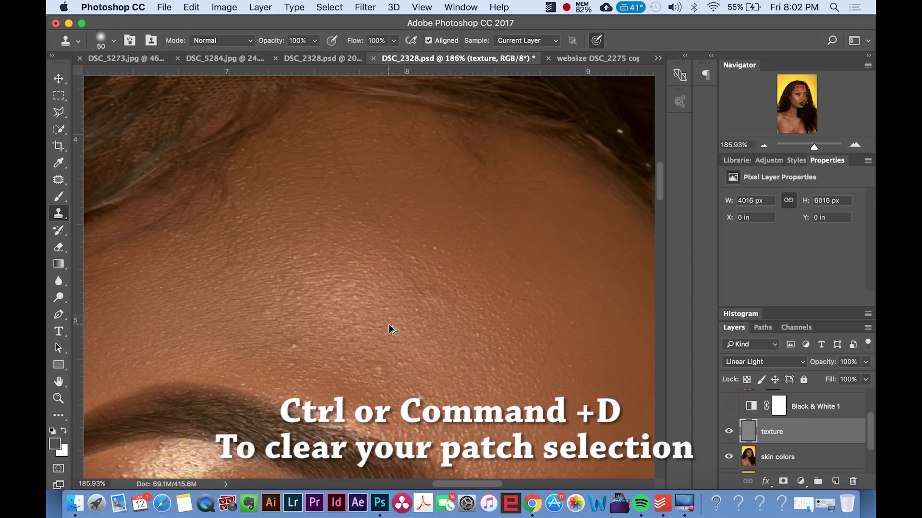
pyautogui.press('super+alt+z')
pyautogui.press('super+d')
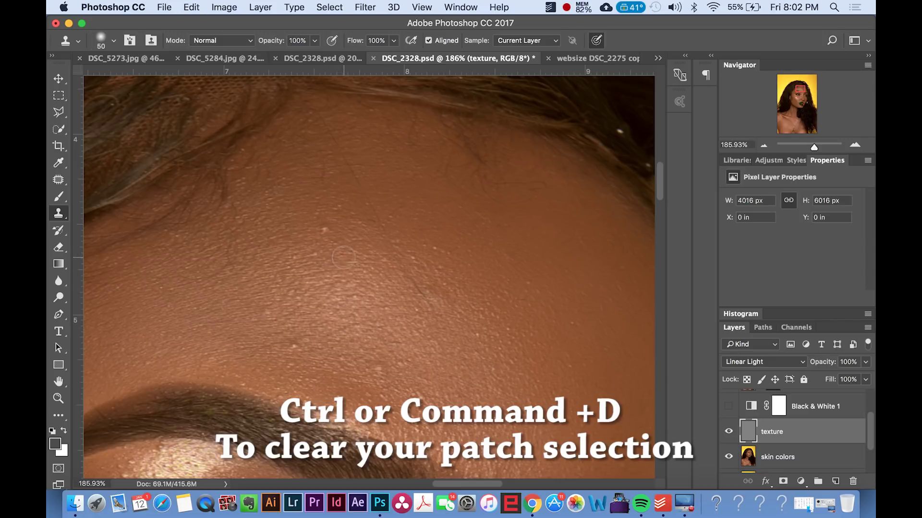
# Clone adjacent clean texture over the bump on the upper forehead and the one above the inner eyebrow
pyautogui.keyDown('alt'); pyautogui.click(344, 215); pyautogui.keyUp('alt')
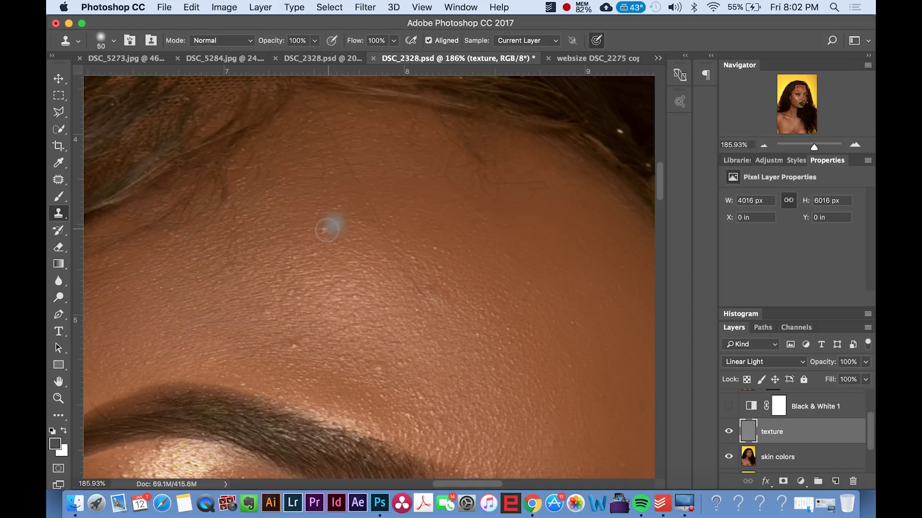
pyautogui.click(323, 230)
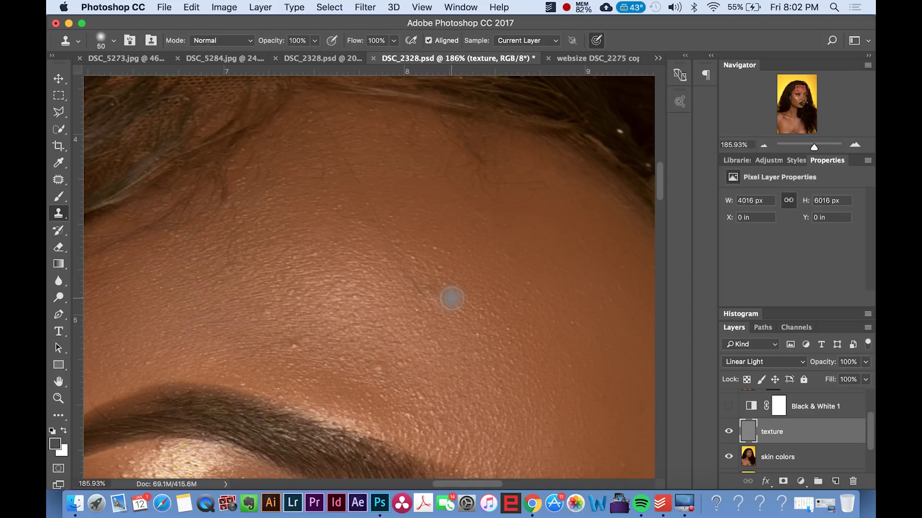
pyautogui.moveTo(451, 299); pyautogui.dragTo(419, 222)
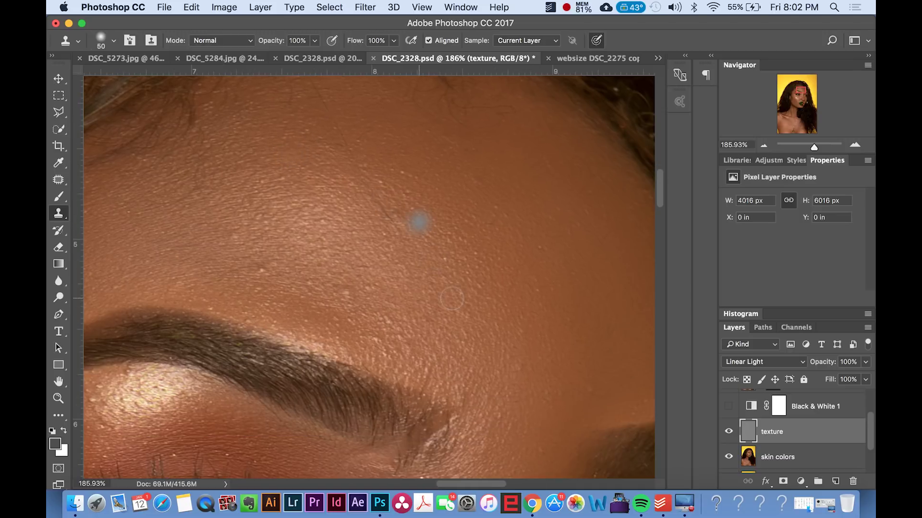
pyautogui.keyDown('alt'); pyautogui.click(351, 277); pyautogui.keyUp('alt')
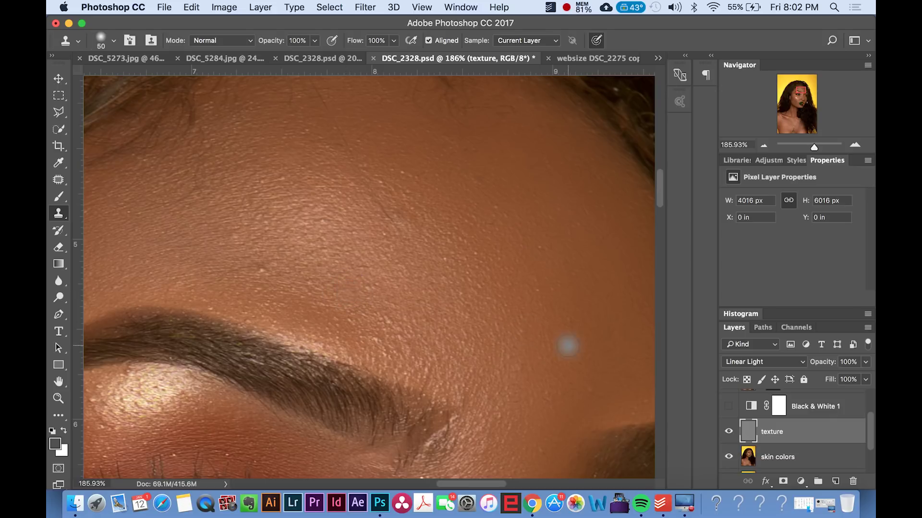
# Sample clean forehead texture and clone it over the light bump just above the eyebrow's arch
pyautogui.scroll(-1, 477, 301)
pyautogui.hscroll(1, 477, 301)
pyautogui.scroll(3, 508, 296)
pyautogui.hscroll(1, 509, 296)
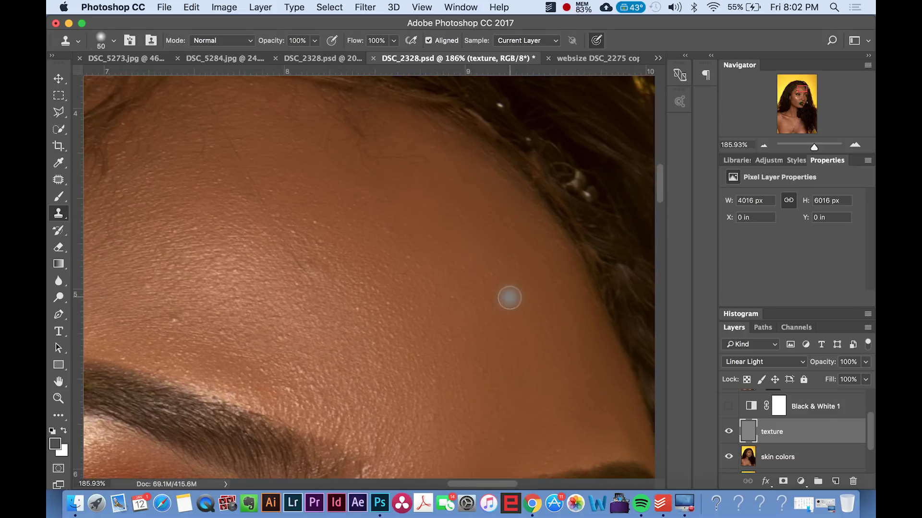
pyautogui.hscroll(-1, 509, 297)
pyautogui.keyDown('alt'); pyautogui.click(271, 290); pyautogui.keyUp('alt')
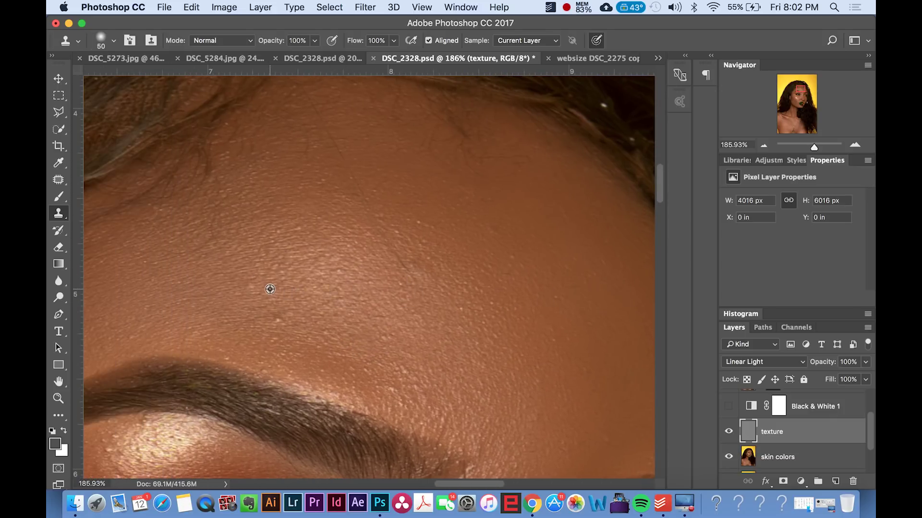
pyautogui.hscroll(-1, 353, 325)
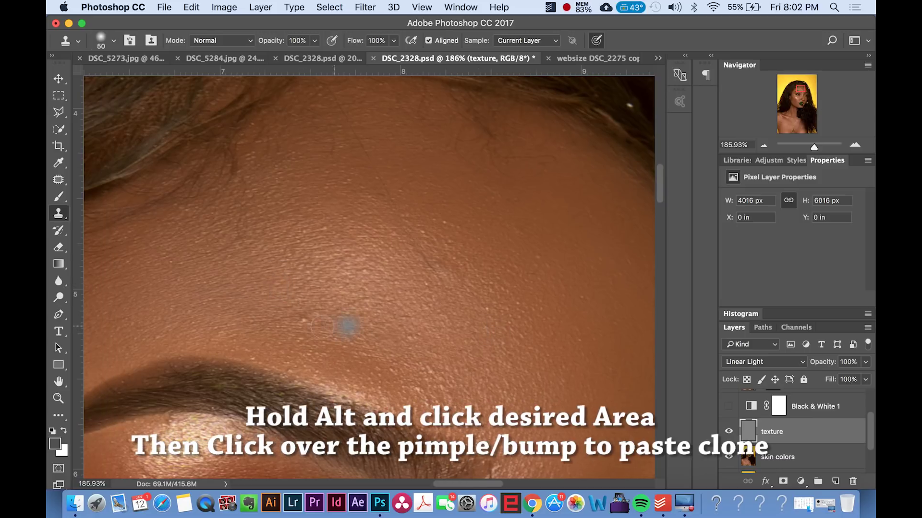
pyautogui.keyDown('alt'); pyautogui.click(325, 322); pyautogui.keyUp('alt')
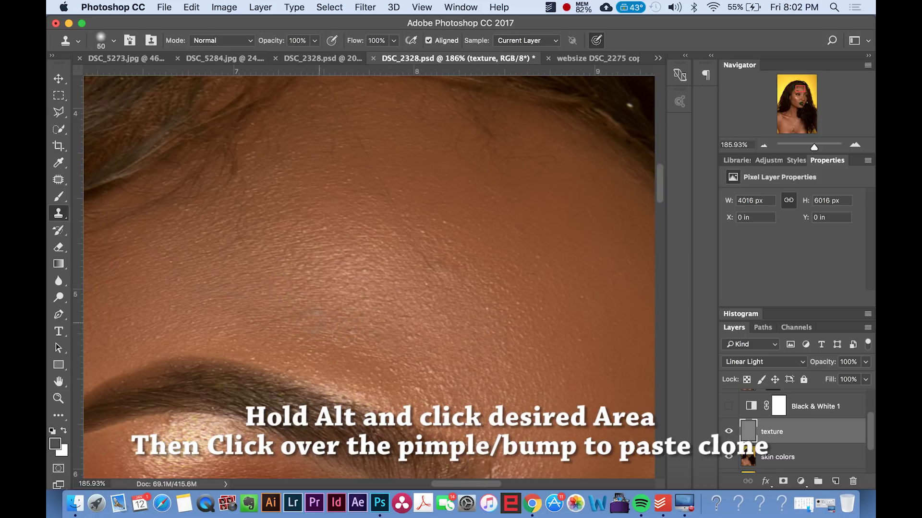
# Sample smooth cheek texture and clone it over the bumps around the cheek highlight
pyautogui.scroll(-2, 437, 386)
pyautogui.scroll(-3, 432, 389)
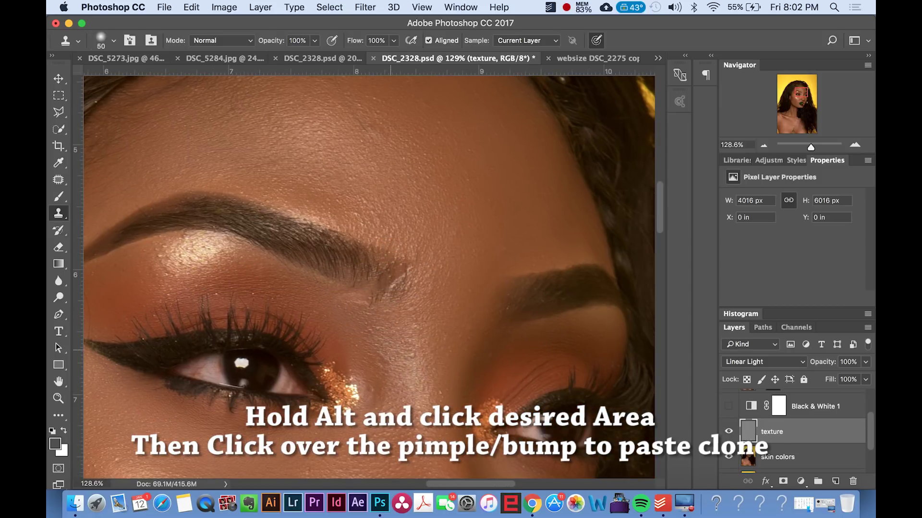
pyautogui.scroll(-5, 421, 406)
pyautogui.hscroll(-2, 421, 405)
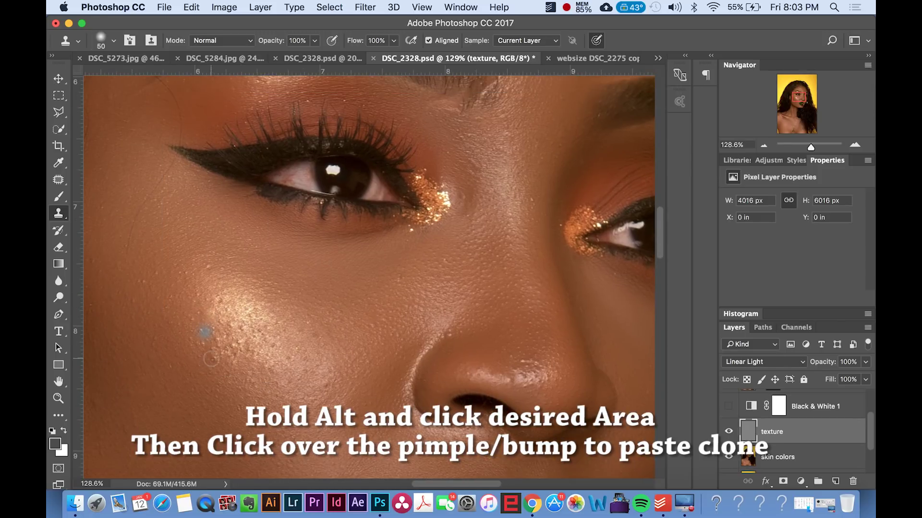
pyautogui.keyDown('alt'); pyautogui.click(242, 375); pyautogui.keyUp('alt')
pyautogui.scroll(-3, 256, 403)
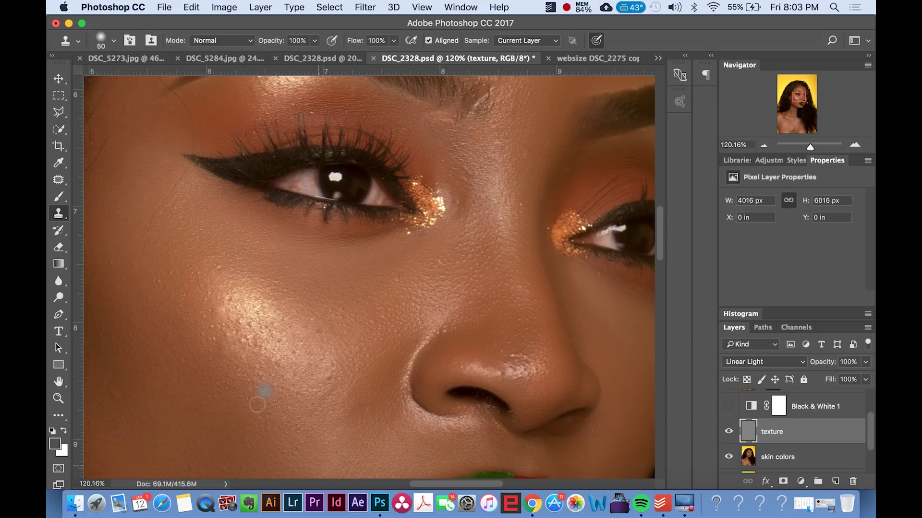
# Review the retouched skin texture on the cheek and across the whole face
pyautogui.scroll(-1, 285, 369)
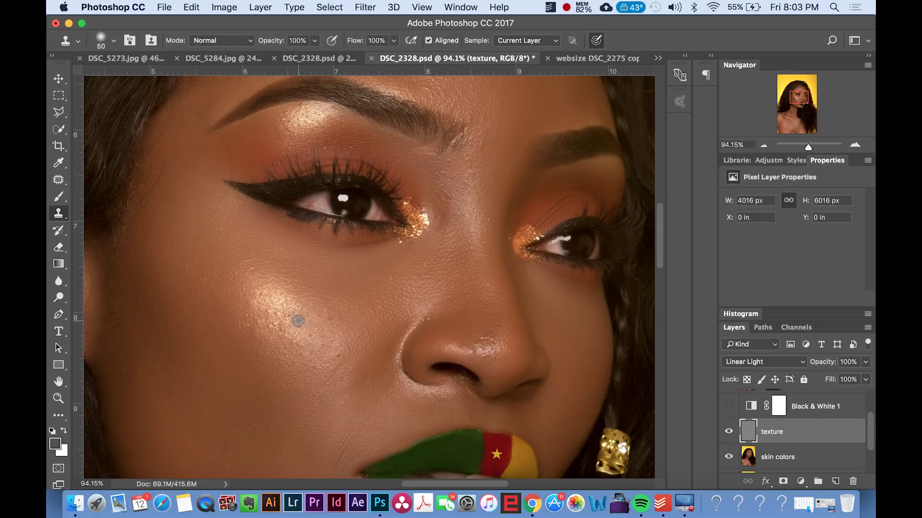
pyautogui.scroll(-4, 298, 321)
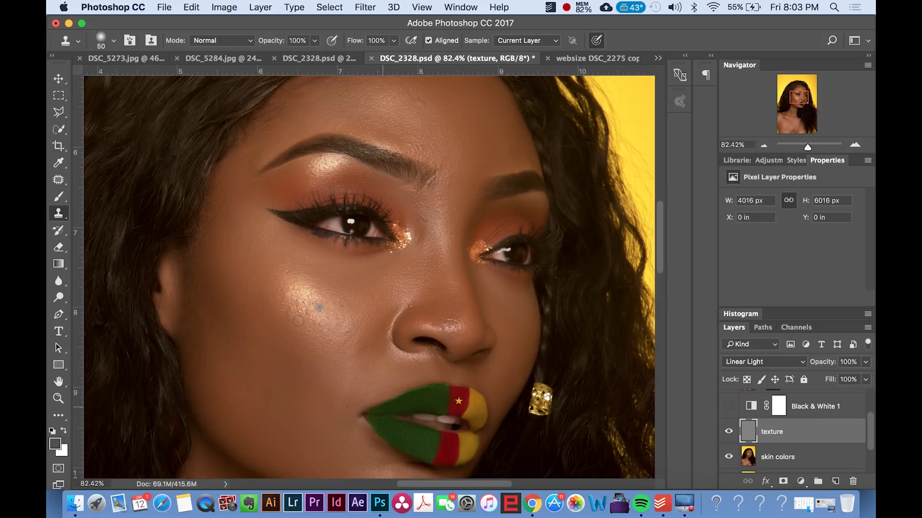
pyautogui.scroll(-1, 333, 318)
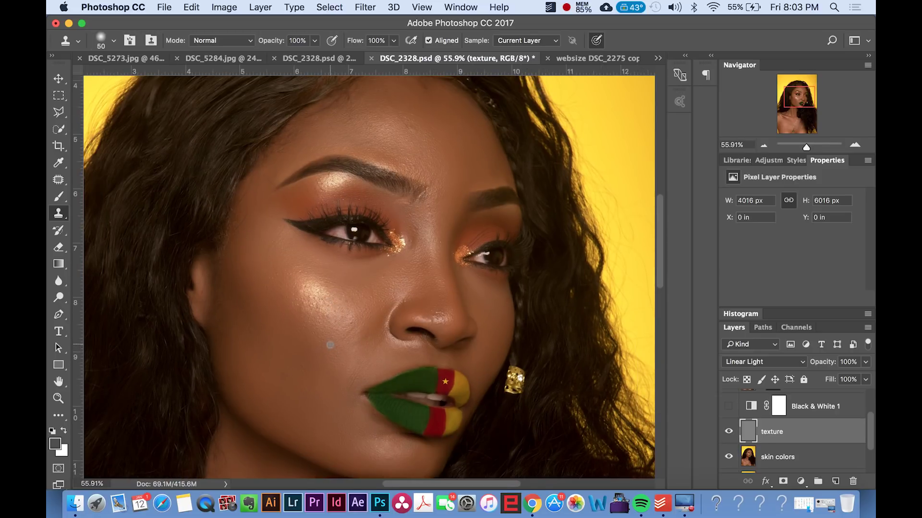
pyautogui.scroll(-3, 329, 344)
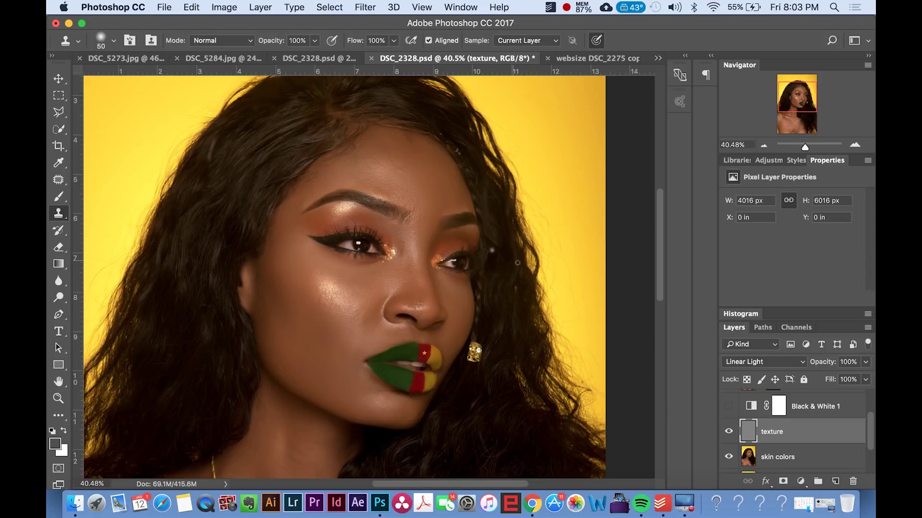
pyautogui.scroll(-3, 517, 263)
pyautogui.hscroll(3, 517, 263)
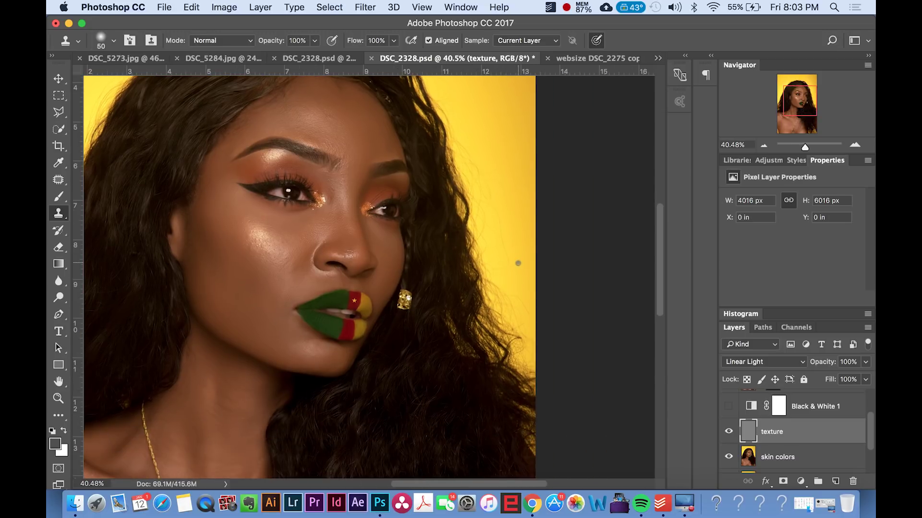
pyautogui.hscroll(-5, 518, 263)
pyautogui.scroll(2, 518, 263)
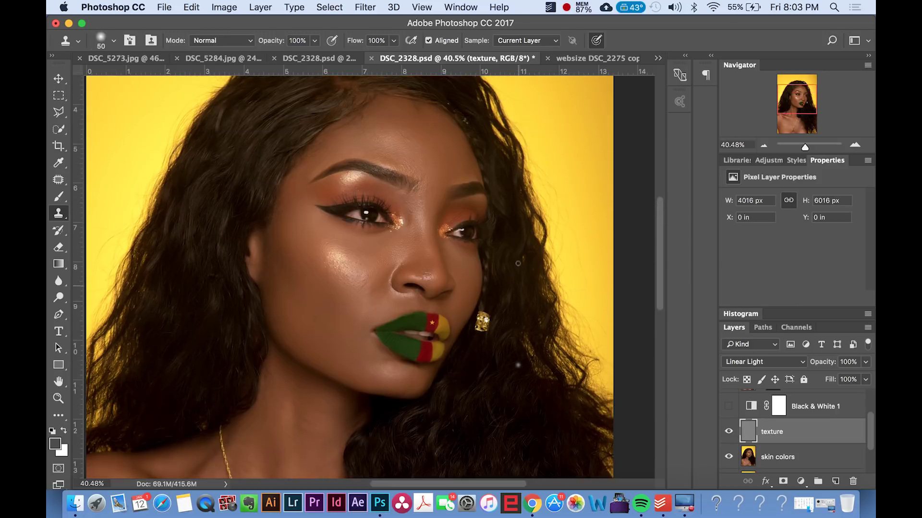
pyautogui.scroll(3, 518, 263)
pyautogui.scroll(1, 518, 263)
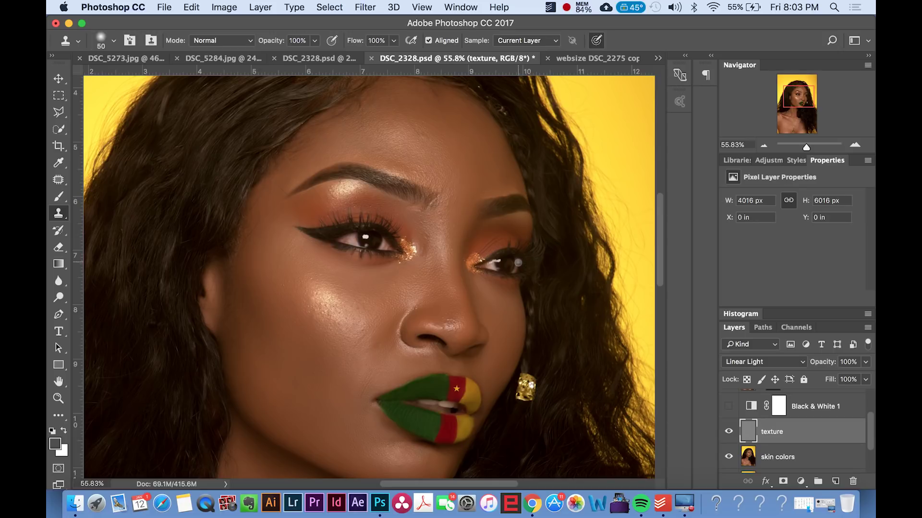
pyautogui.scroll(2, 549, 348)
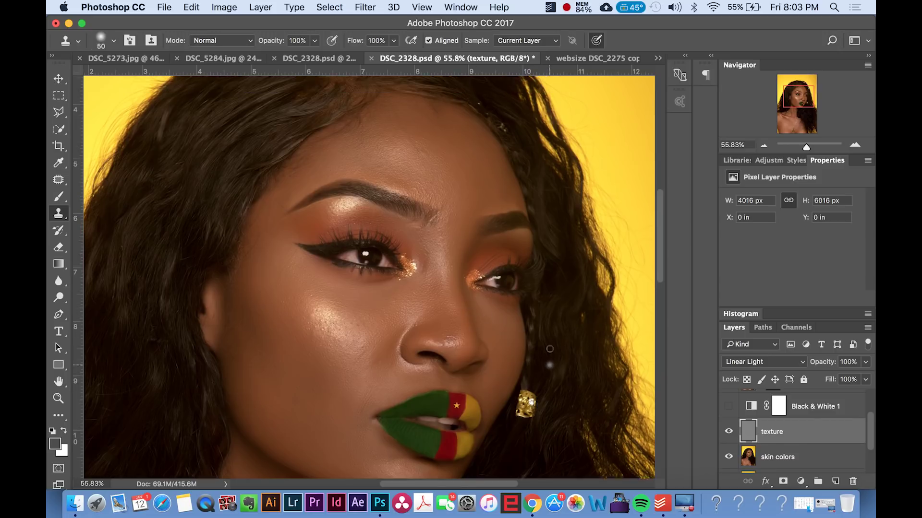
pyautogui.scroll(-2, 550, 348)
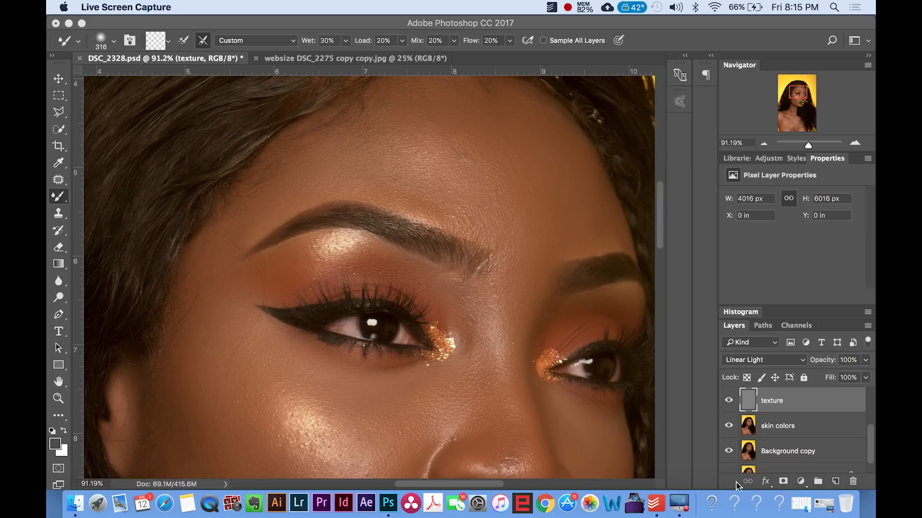
# Add a Black & White adjustment layer directly above the texture layer
pyautogui.click(801, 482)
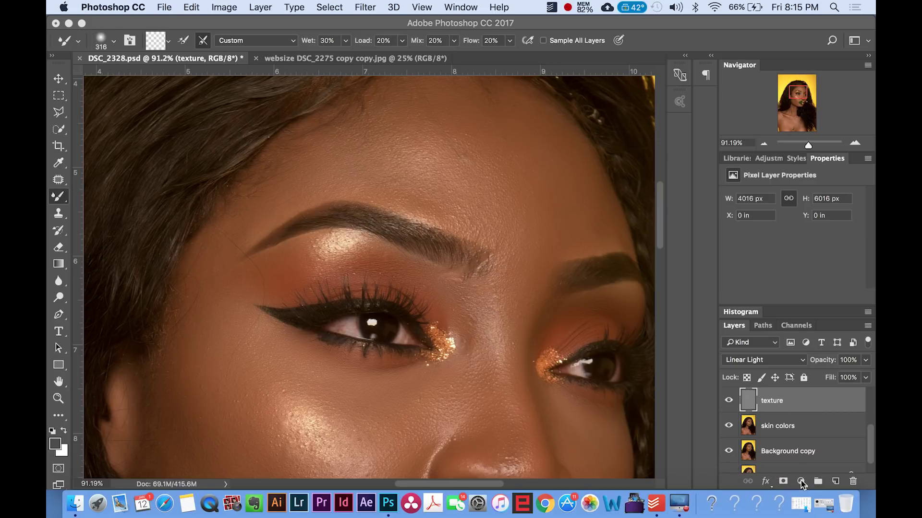
pyautogui.click(788, 483)
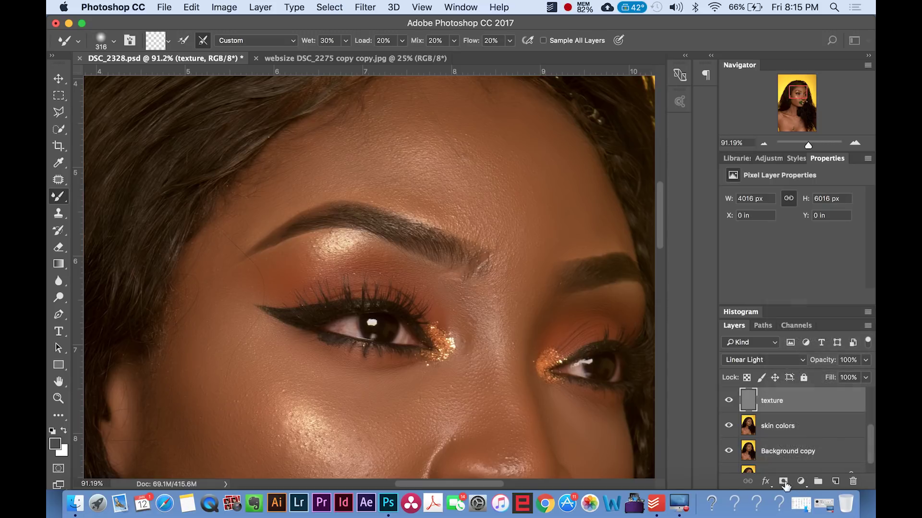
pyautogui.click(800, 481)
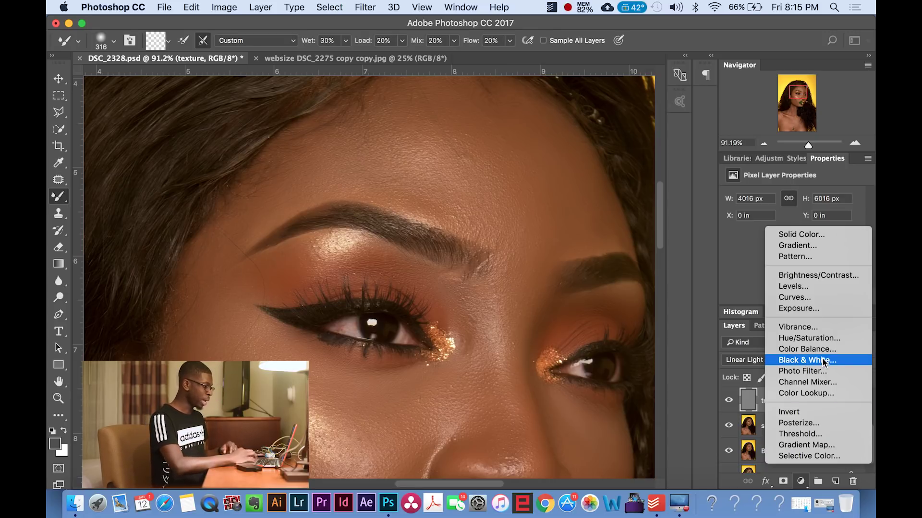
pyautogui.click(807, 360)
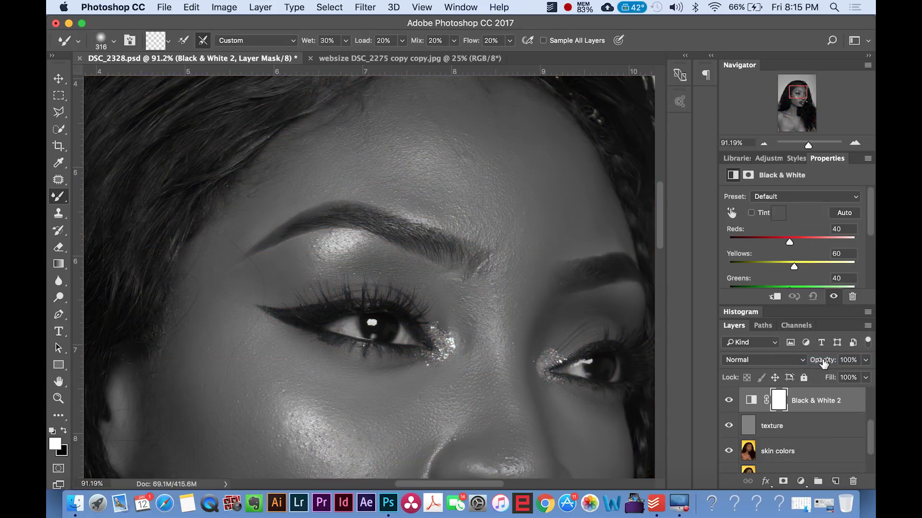
# Examine the light and dark transitions across the face in grayscale, comparing with the Black & White 2 layer hidden and shown
pyautogui.scroll(-5, 462, 388)
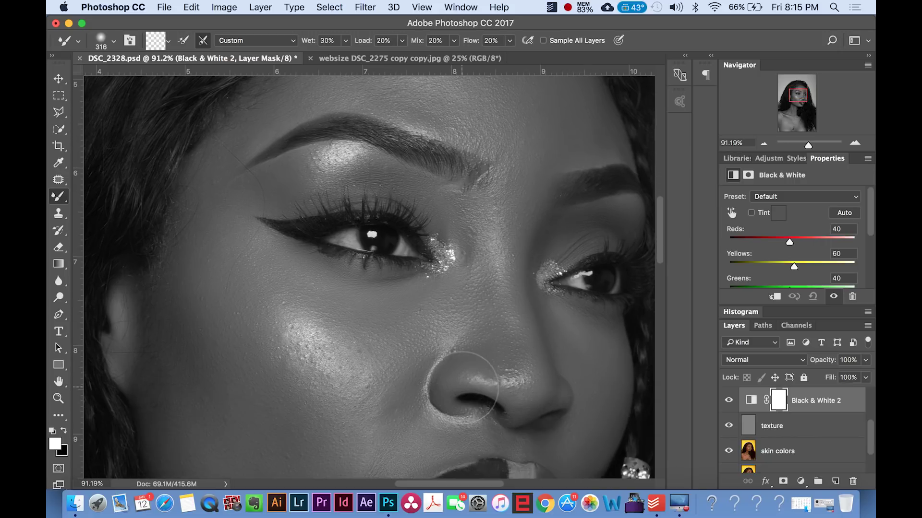
pyautogui.scroll(5, 462, 388)
pyautogui.scroll(-3, 443, 381)
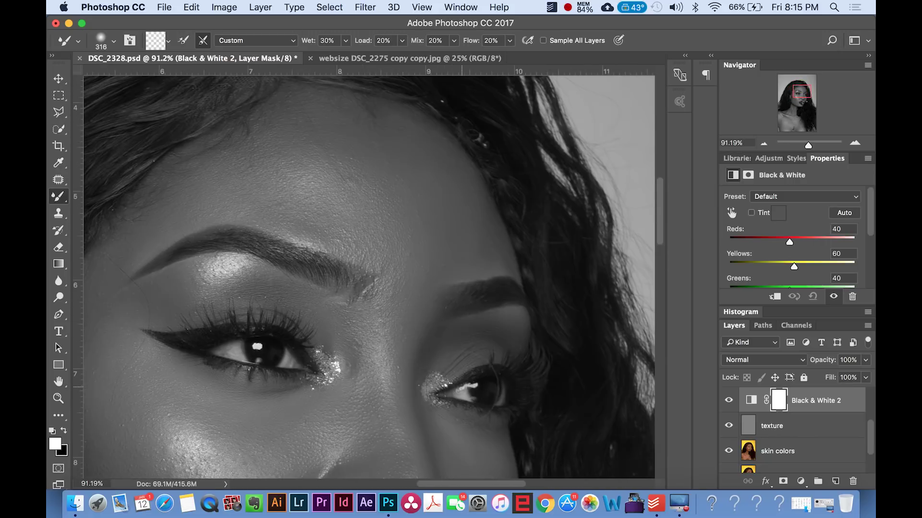
pyautogui.hscroll(3, 443, 381)
pyautogui.hscroll(-3, 461, 387)
pyautogui.click(728, 401)
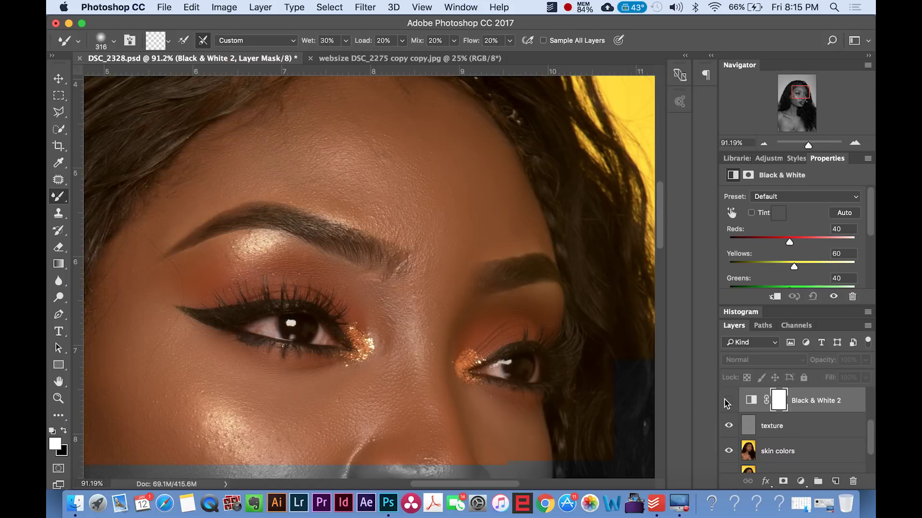
pyautogui.click(727, 401)
pyautogui.click(727, 403)
pyautogui.click(727, 401)
pyautogui.scroll(-1, 441, 345)
pyautogui.scroll(-5, 441, 345)
pyautogui.hscroll(-1, 441, 345)
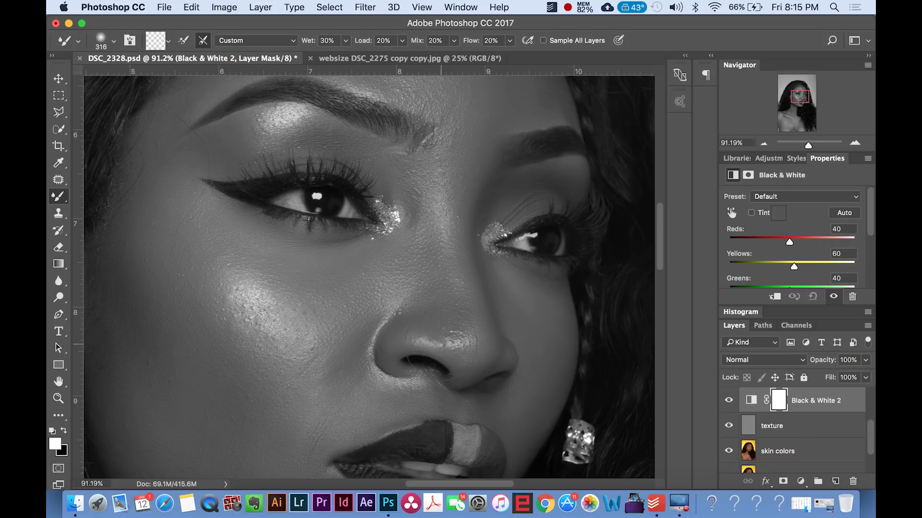
# Activate the Mixer Brush tool and check its Wet, Load and Flow settings
pyautogui.click(56, 83)
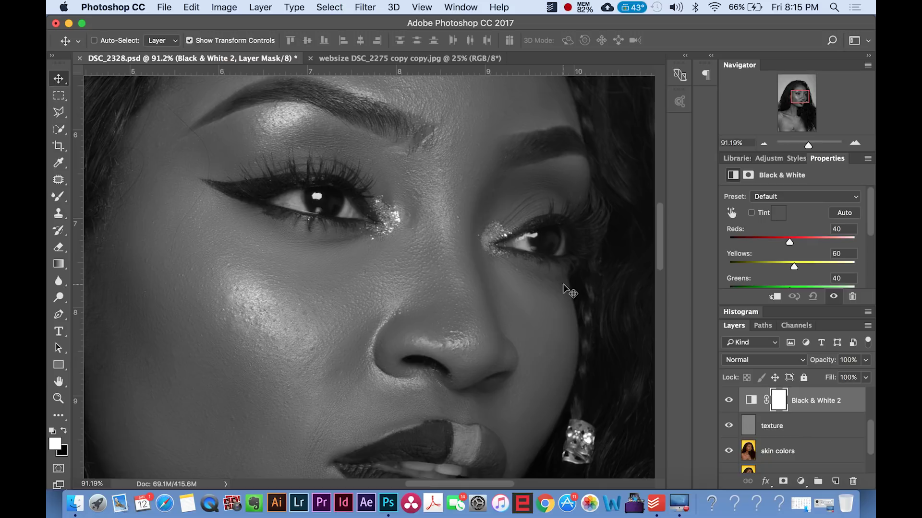
pyautogui.scroll(5, 569, 290)
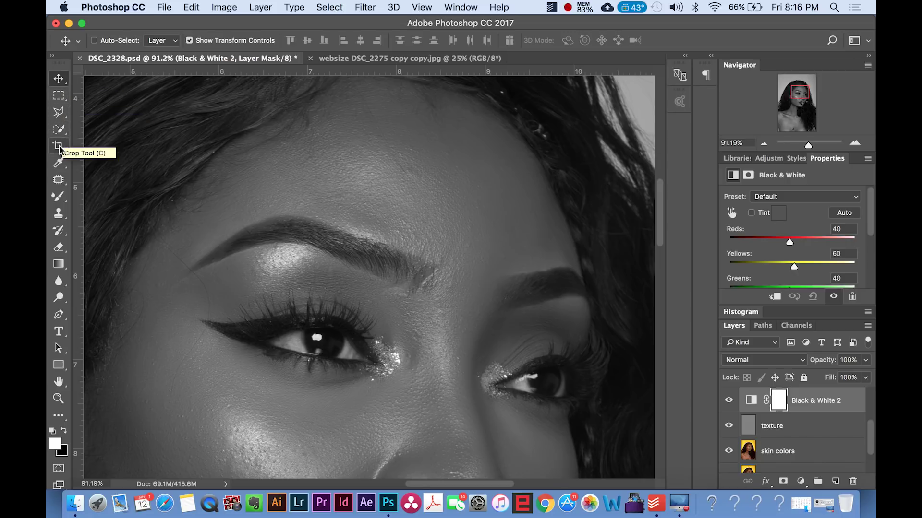
pyautogui.click(62, 198)
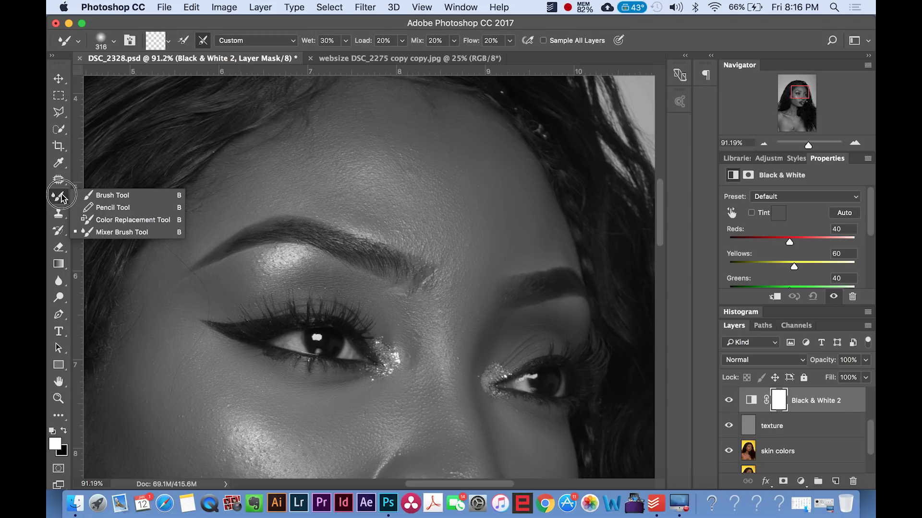
pyautogui.click(102, 195)
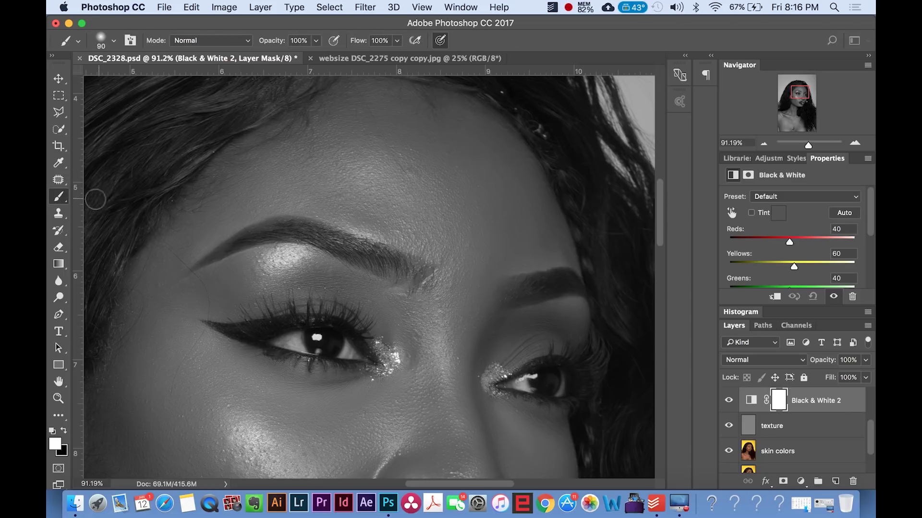
pyautogui.click(61, 199)
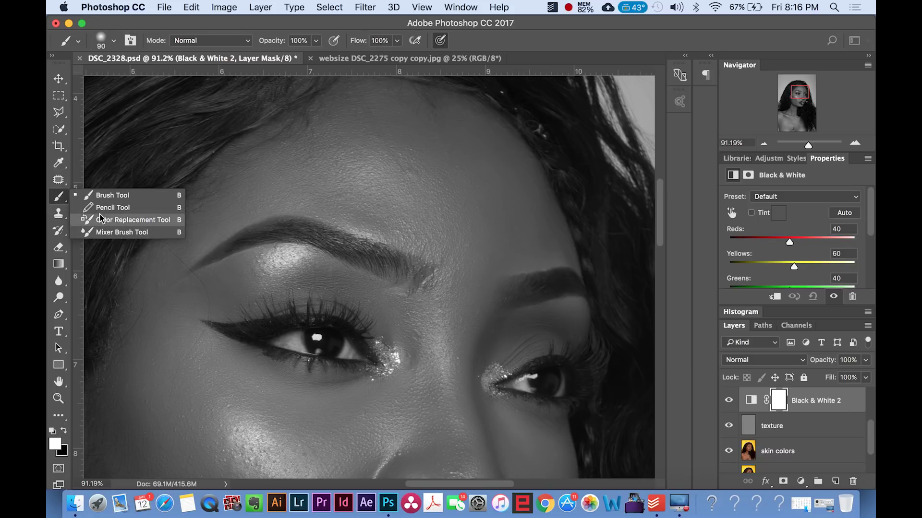
pyautogui.click(123, 233)
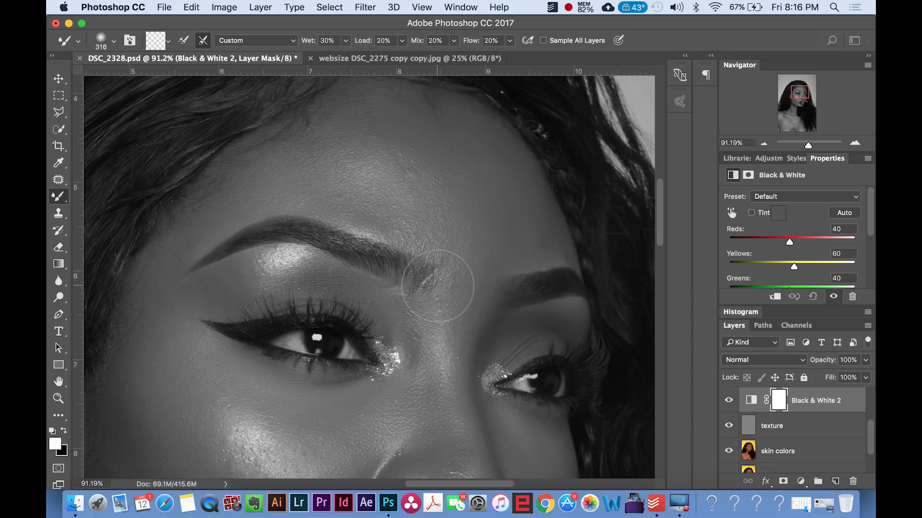
pyautogui.click(325, 40)
pyautogui.click(383, 41)
pyautogui.click(488, 41)
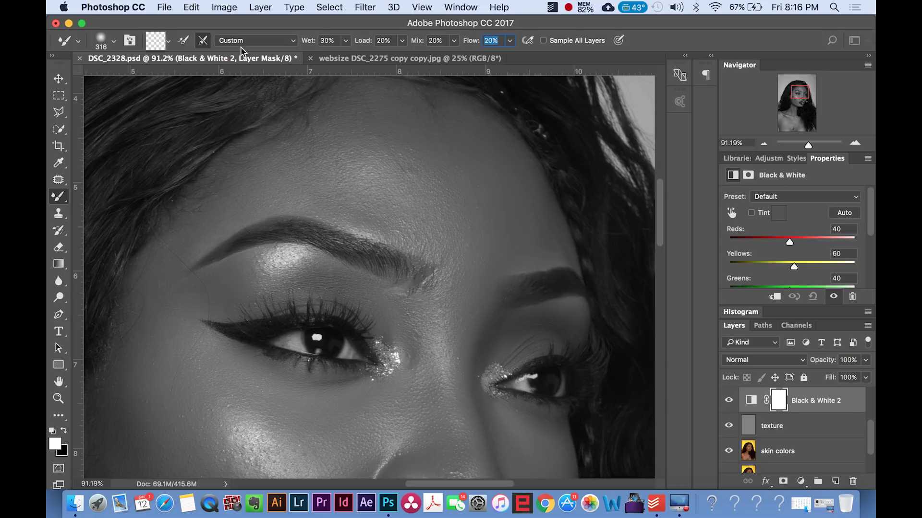
# Set the Mixer Brush size to 200 px, keeping the hardness at 0%
pyautogui.click(116, 45)
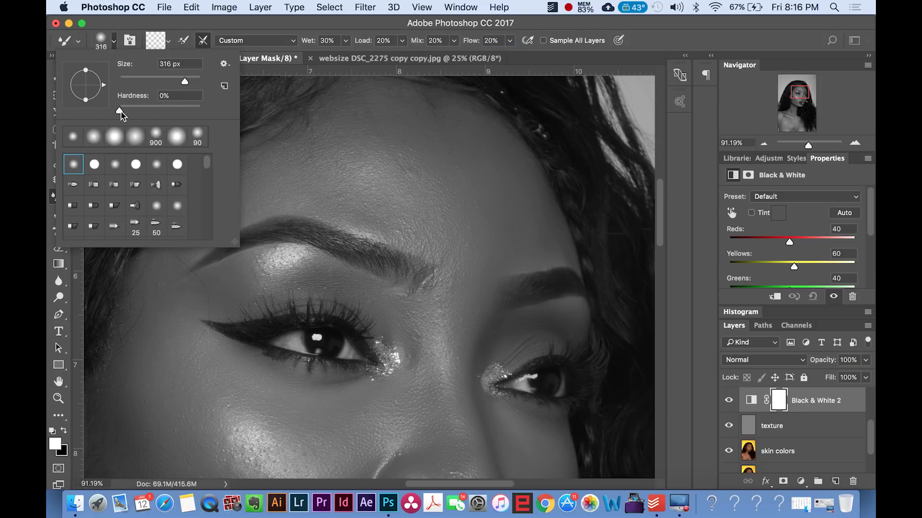
pyautogui.click(166, 96)
pyautogui.click(147, 79)
pyautogui.moveTo(148, 84); pyautogui.dragTo(168, 86)
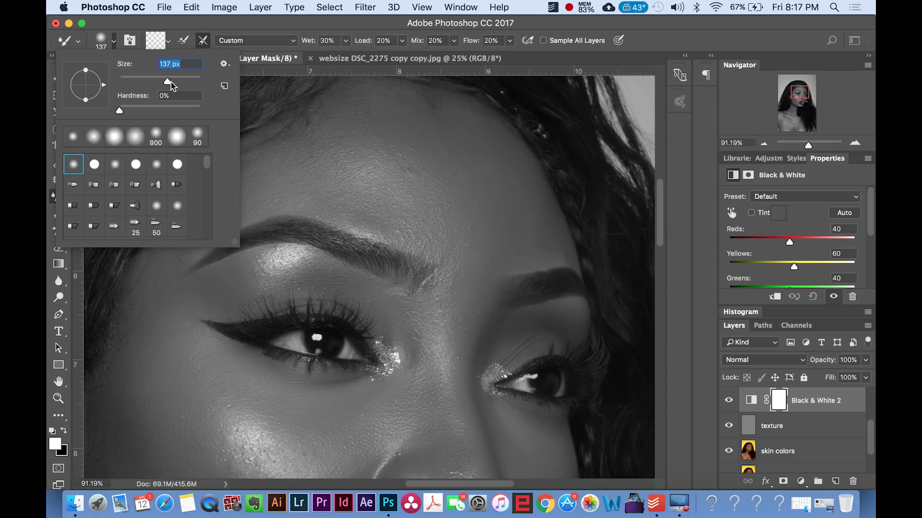
pyautogui.moveTo(169, 82); pyautogui.dragTo(180, 82)
pyautogui.click(351, 20)
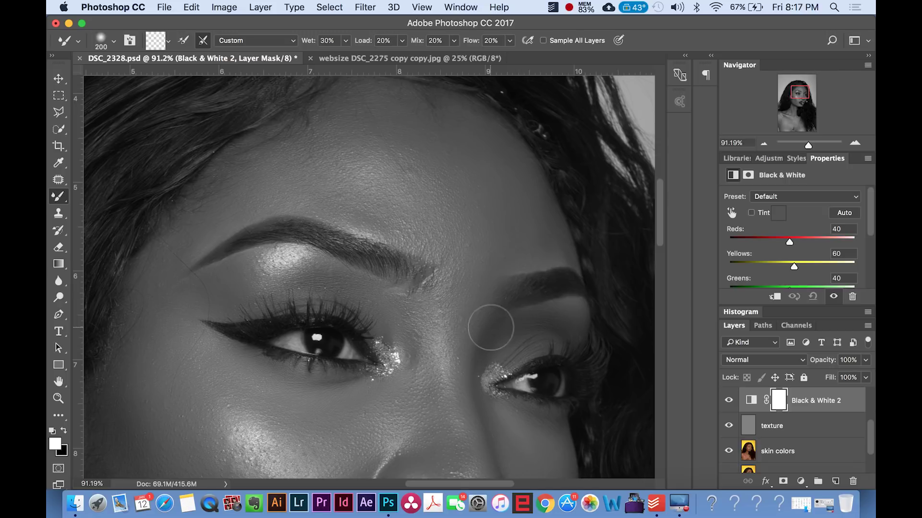
# Try larger and smaller Mixer Brush sizes and return to 200 px
pyautogui.press(']')
pyautogui.press(']')
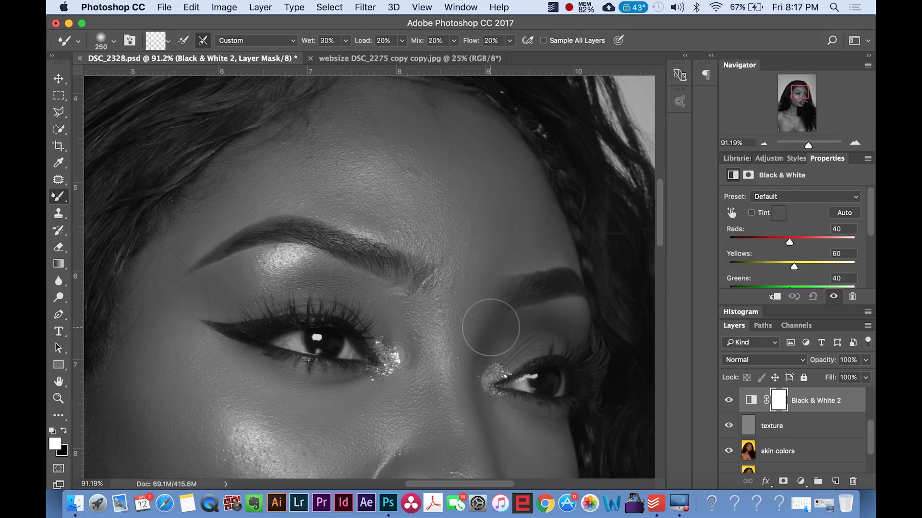
pyautogui.press(']')
pyautogui.press('[')
pyautogui.press('[')
pyautogui.press('[')
pyautogui.press(']')
pyautogui.press(']')
pyautogui.press(']')
pyautogui.press(']')
pyautogui.press('[')
pyautogui.press('[')
pyautogui.press('[')
pyautogui.click(113, 41)
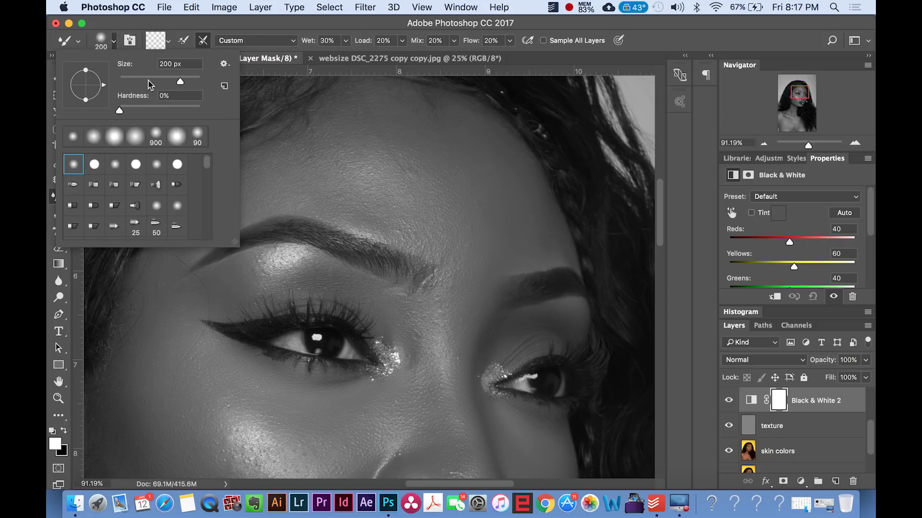
pyautogui.click(385, 28)
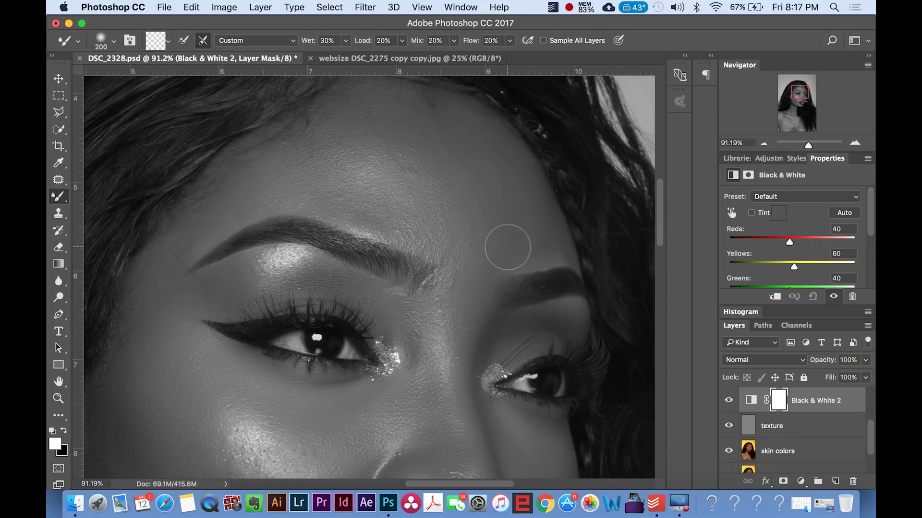
# Select the skin colors layer and enlarge the Mixer Brush to 300 px for the forehead
pyautogui.click(817, 454)
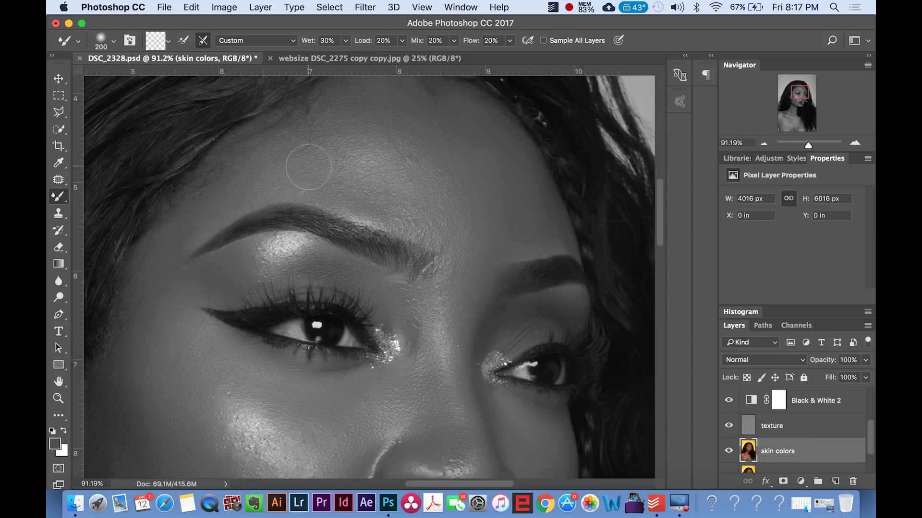
pyautogui.scroll(-10, 309, 160)
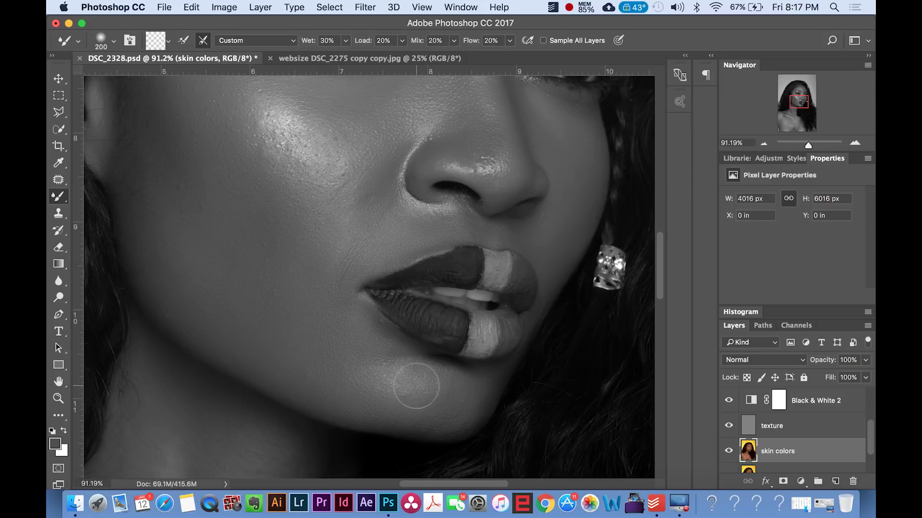
pyautogui.scroll(10, 405, 379)
pyautogui.scroll(10, 416, 386)
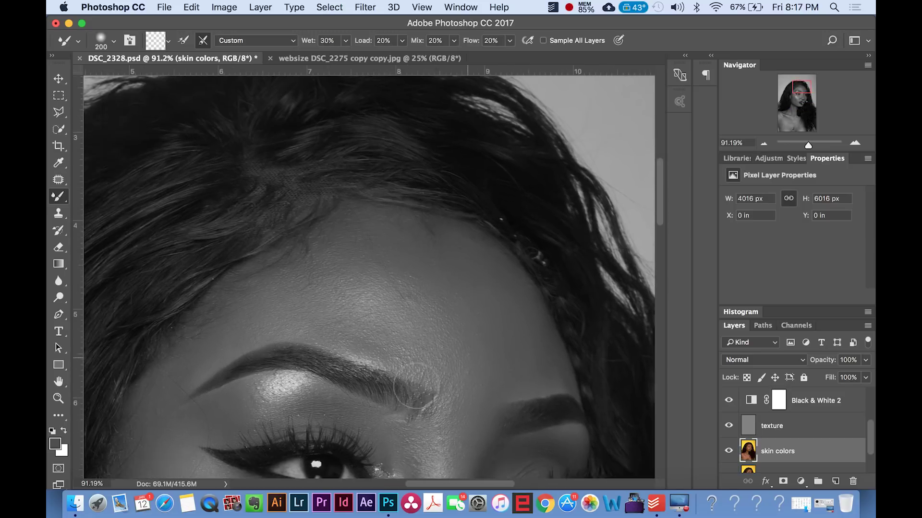
pyautogui.hscroll(5, 416, 386)
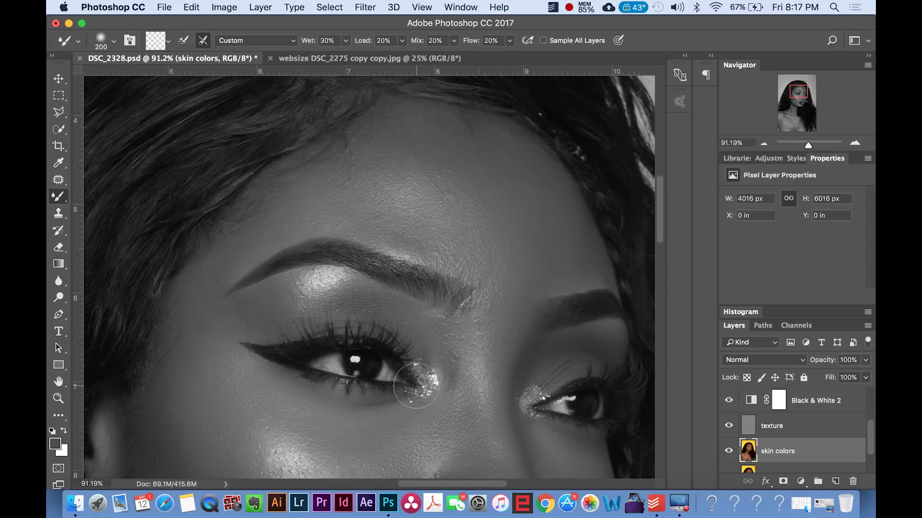
pyautogui.press(']')
pyautogui.press(']')
pyautogui.scroll(3, 524, 216)
# Blend the uneven tones on the upper forehead with the Mixer Brush, undoing the first stroke before repainting
pyautogui.moveTo(558, 266)
pyautogui.mouseDown()
pyautogui.moveTo(577, 285)
pyautogui.moveTo(506, 200)
pyautogui.moveTo(491, 161)
pyautogui.moveTo(473, 165)
pyautogui.moveTo(513, 201)
pyautogui.mouseUp()
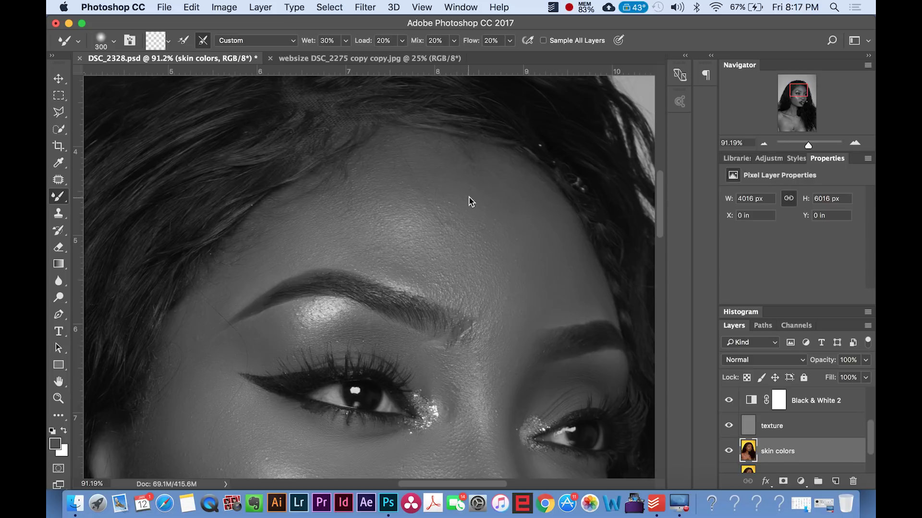
pyautogui.press('alt+super+z')
pyautogui.moveTo(479, 204); pyautogui.dragTo(485, 187)
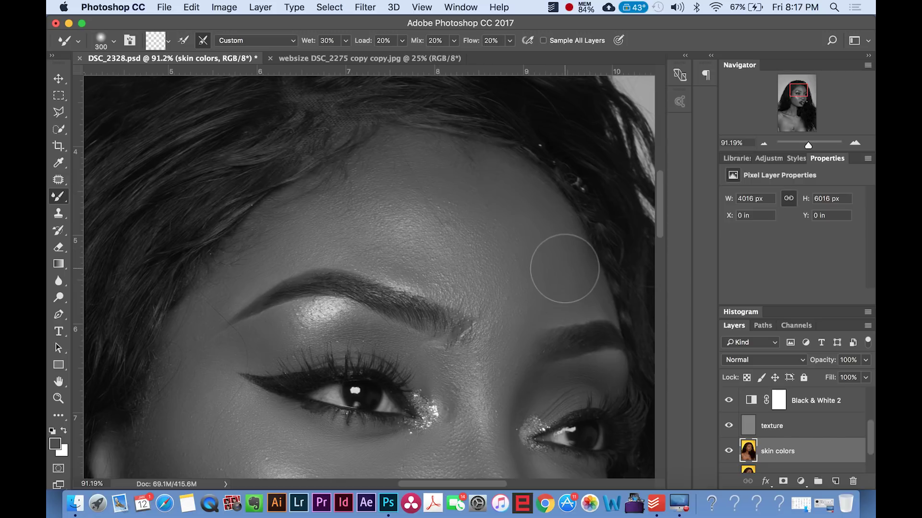
# Smooth the forehead tones above the eyebrow on the skin colors layer with a 250 px Mixer Brush
pyautogui.press('[')
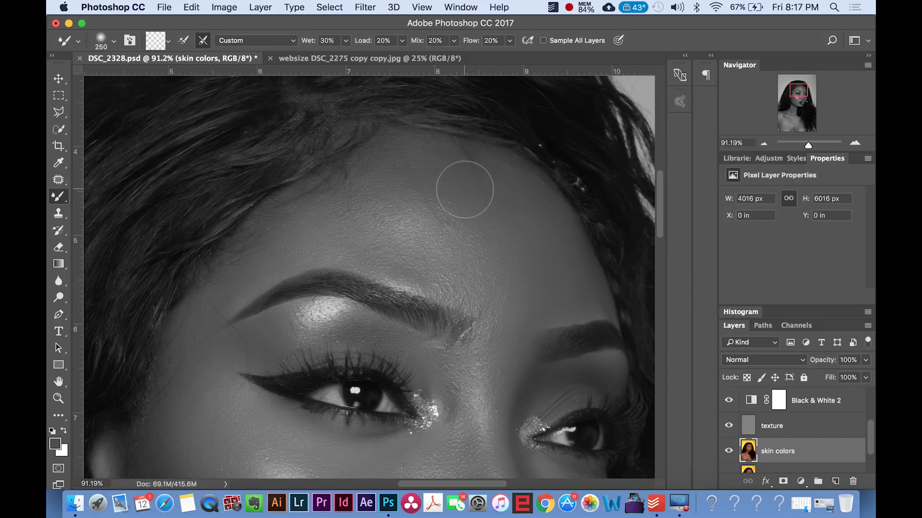
pyautogui.scroll(1, 537, 243)
pyautogui.scroll(10, 536, 242)
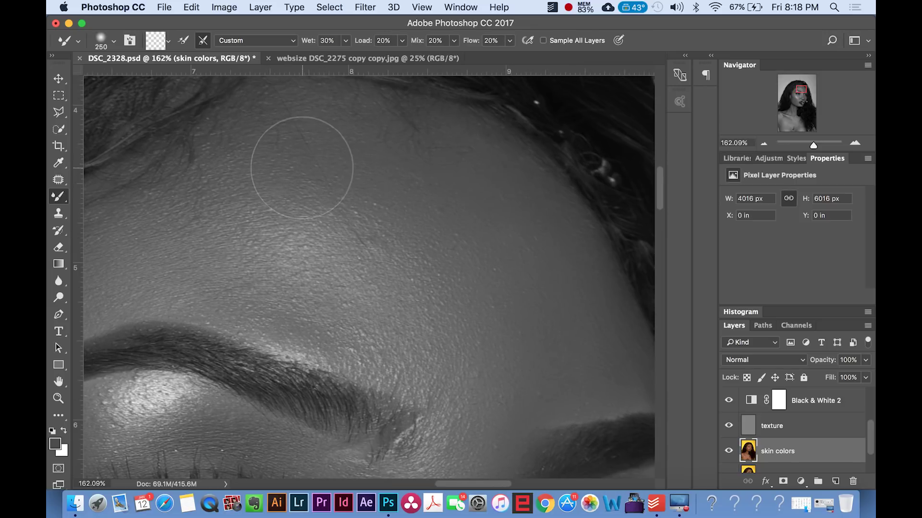
pyautogui.hscroll(-5, 264, 142)
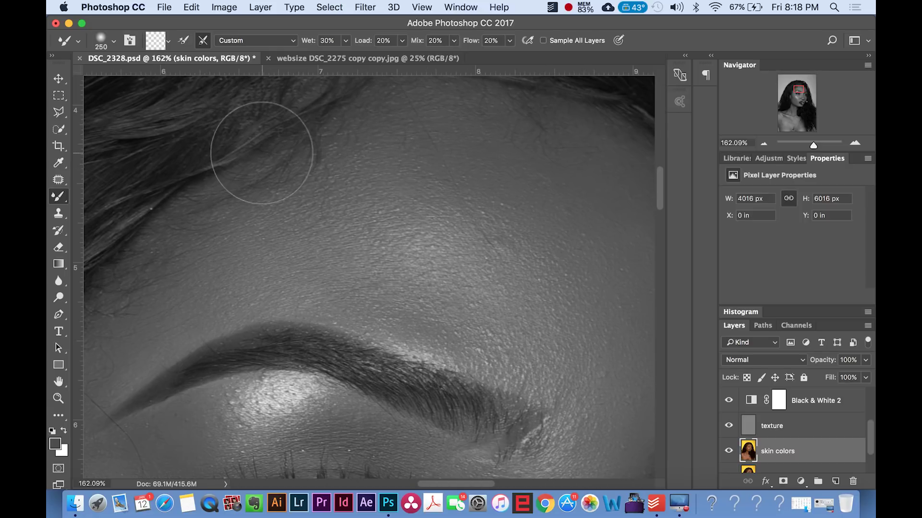
pyautogui.scroll(-3, 264, 200)
pyautogui.hscroll(-1, 264, 199)
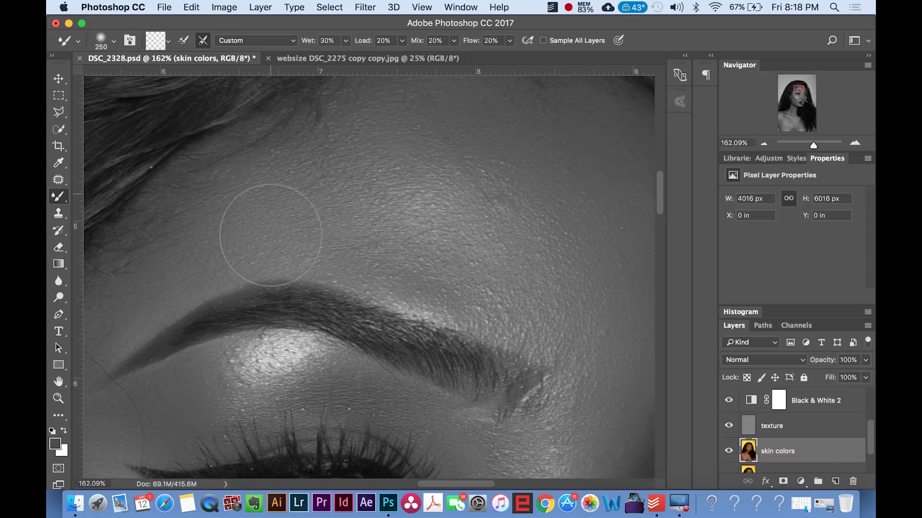
pyautogui.hscroll(-4, 158, 230)
pyautogui.scroll(-1, 158, 230)
pyautogui.scroll(6, 269, 220)
pyautogui.hscroll(4, 276, 211)
# Reduce the Mixer Brush to 175 px and blend the forehead skin along the hairline
pyautogui.press('[')
pyautogui.press('[')
pyautogui.scroll(4, 336, 225)
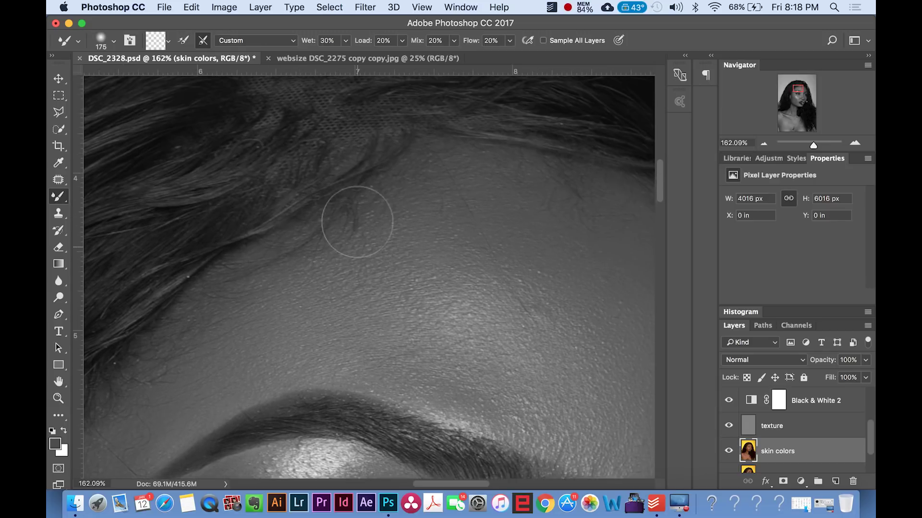
pyautogui.hscroll(2, 380, 250)
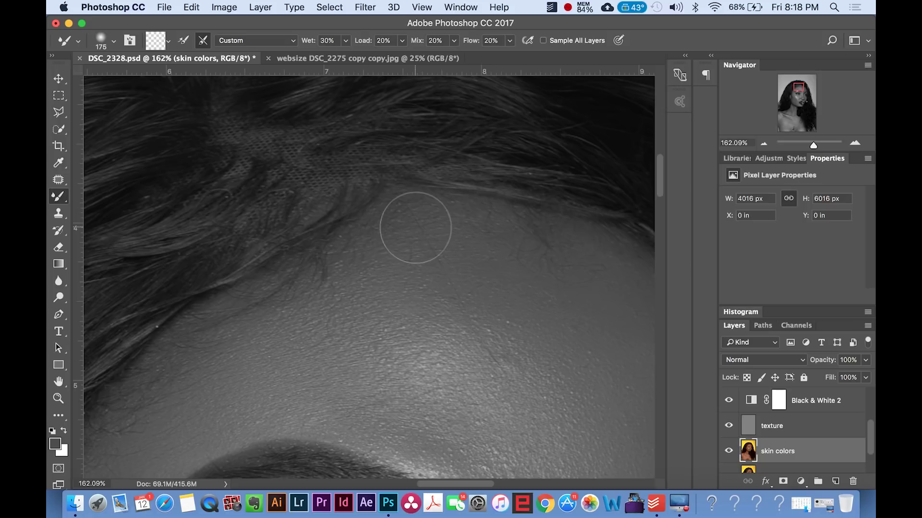
# Blend the temple skin between the hairline and the outer end of the eyebrow at 175 px
pyautogui.hscroll(-12, 305, 307)
pyautogui.scroll(-4, 308, 311)
pyautogui.scroll(-6, 311, 315)
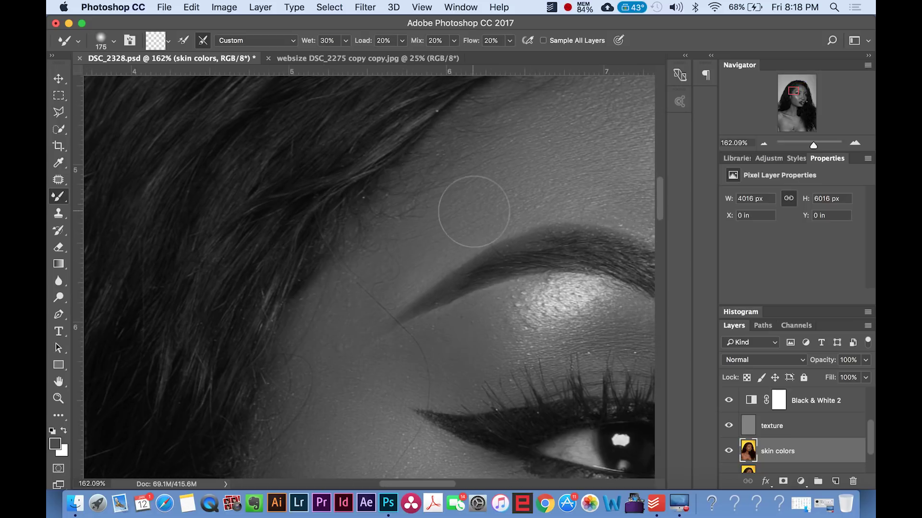
pyautogui.moveTo(377, 275); pyautogui.dragTo(380, 275)
pyautogui.moveTo(312, 376); pyautogui.dragTo(353, 319)
pyautogui.moveTo(444, 234); pyautogui.dragTo(383, 259)
pyautogui.moveTo(358, 429)
pyautogui.mouseDown()
pyautogui.moveTo(350, 339)
pyautogui.moveTo(328, 355)
pyautogui.moveTo(340, 332)
pyautogui.mouseUp()
pyautogui.scroll(5, 340, 331)
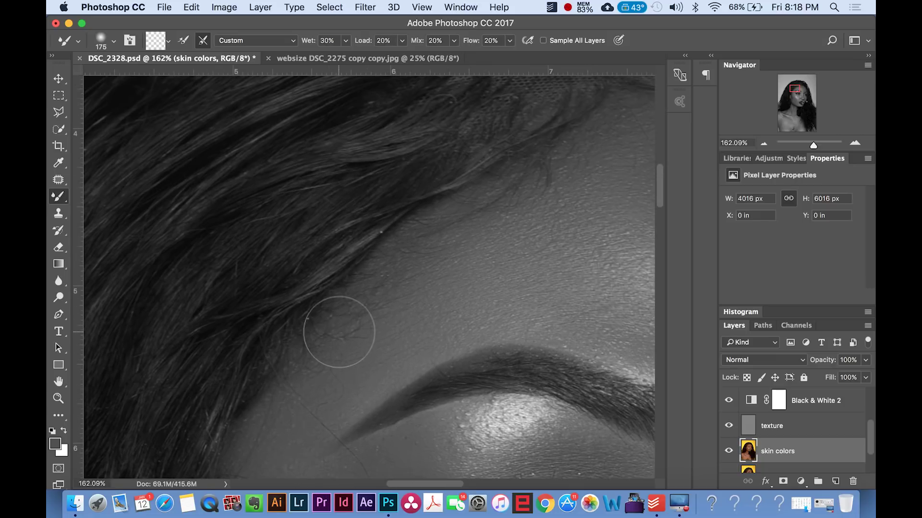
# Soften the central forehead highlight above the inner eyebrow with the Mixer Brush at 250 px, reducing it to 200 px
pyautogui.scroll(-5, 340, 331)
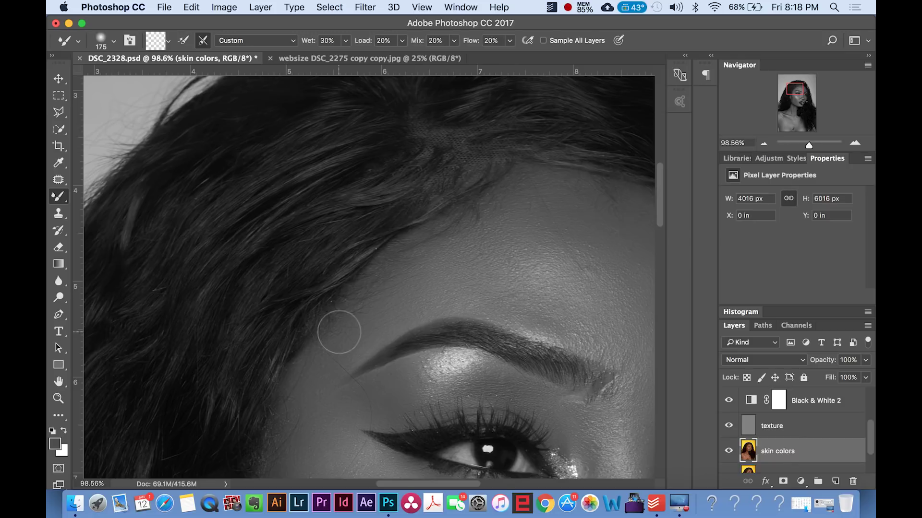
pyautogui.hscroll(5, 338, 332)
pyautogui.moveTo(432, 268)
pyautogui.mouseDown()
pyautogui.moveTo(456, 292)
pyautogui.moveTo(453, 279)
pyautogui.moveTo(487, 312)
pyautogui.moveTo(460, 283)
pyautogui.moveTo(482, 336)
pyautogui.moveTo(401, 249)
pyautogui.moveTo(368, 275)
pyautogui.mouseUp()
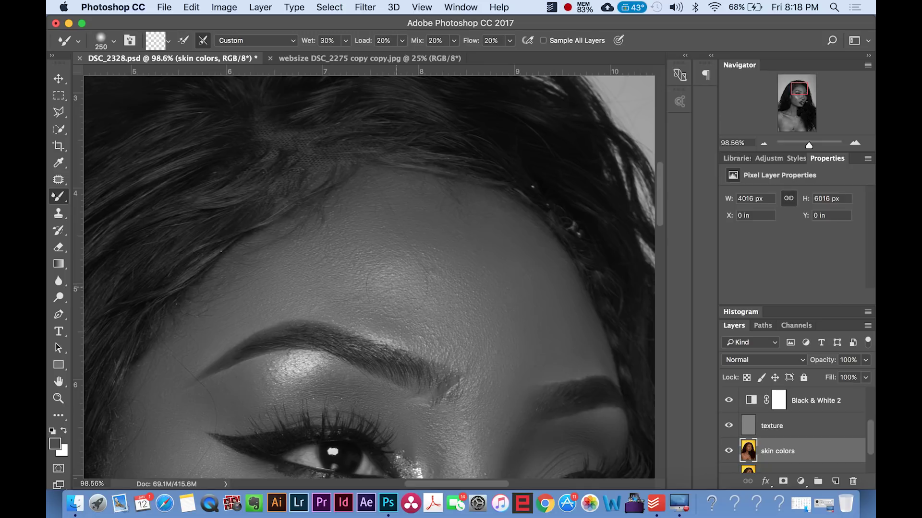
pyautogui.moveTo(416, 281)
pyautogui.mouseDown()
pyautogui.moveTo(386, 298)
pyautogui.moveTo(412, 281)
pyautogui.moveTo(414, 301)
pyautogui.moveTo(445, 302)
pyautogui.moveTo(439, 317)
pyautogui.moveTo(450, 331)
pyautogui.moveTo(461, 327)
pyautogui.moveTo(433, 310)
pyautogui.moveTo(435, 283)
pyautogui.moveTo(391, 296)
pyautogui.moveTo(386, 284)
pyautogui.moveTo(360, 290)
pyautogui.moveTo(426, 290)
pyautogui.mouseUp()
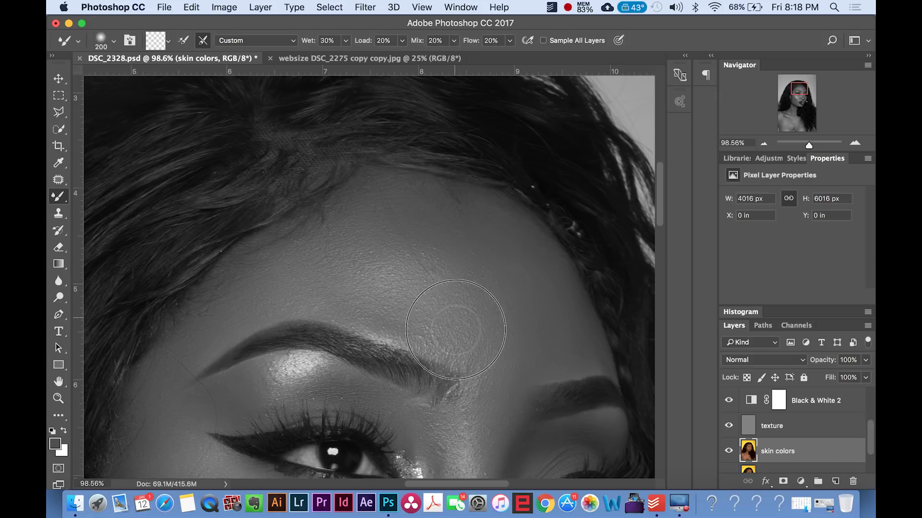
# Smooth the temple tones beside the eyebrow tail and eyeliner wing with a 200 px Mixer Brush
pyautogui.scroll(-5, 463, 335)
pyautogui.hscroll(-2, 463, 336)
pyautogui.scroll(-1, 256, 266)
pyautogui.hscroll(-2, 256, 266)
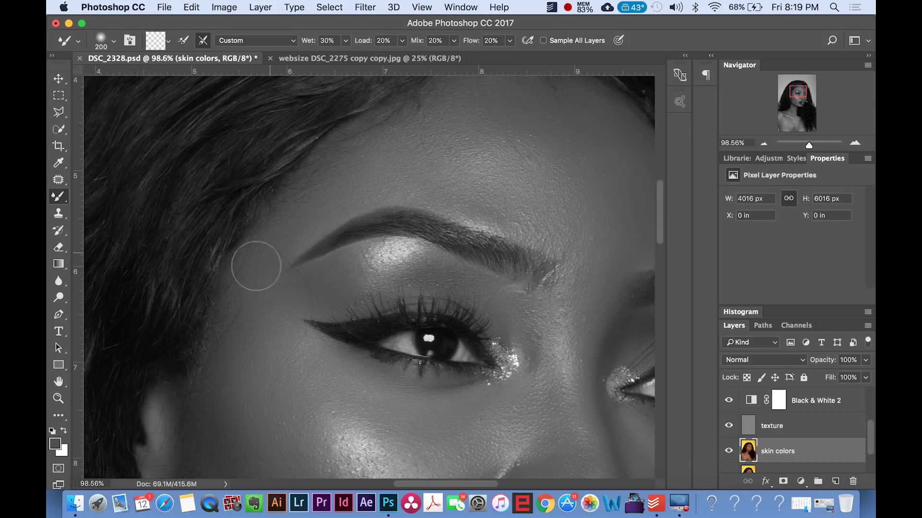
pyautogui.moveTo(276, 264)
pyautogui.mouseDown()
pyautogui.moveTo(258, 318)
pyautogui.moveTo(262, 271)
pyautogui.moveTo(258, 291)
pyautogui.mouseUp()
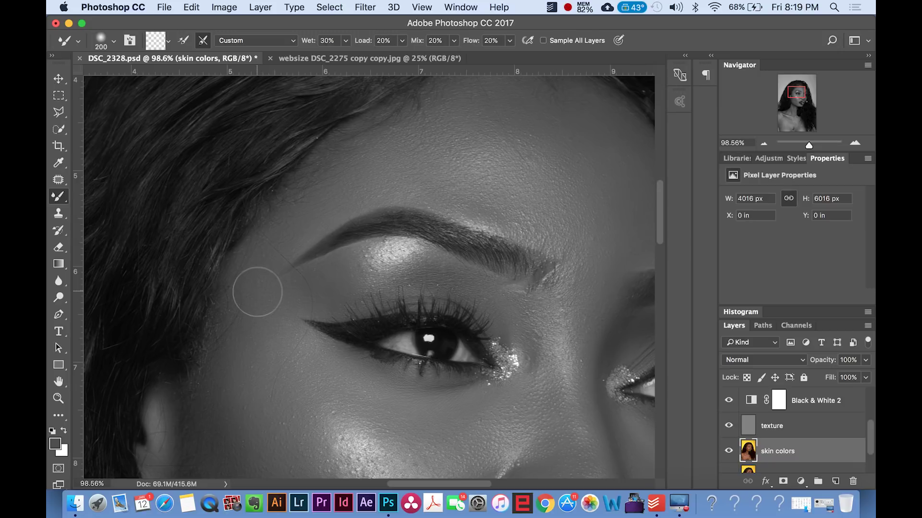
pyautogui.moveTo(257, 292)
pyautogui.mouseDown()
pyautogui.moveTo(255, 333)
pyautogui.moveTo(254, 305)
pyautogui.mouseUp()
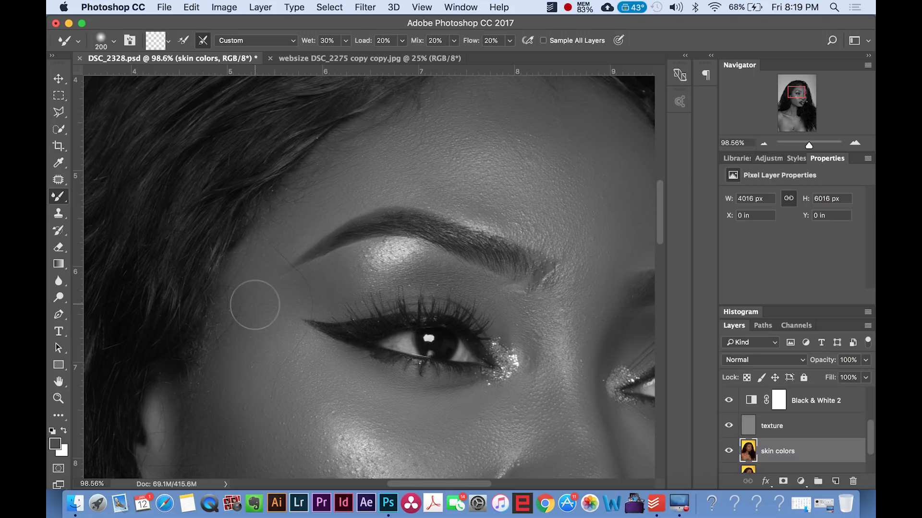
pyautogui.moveTo(255, 304); pyautogui.dragTo(258, 322)
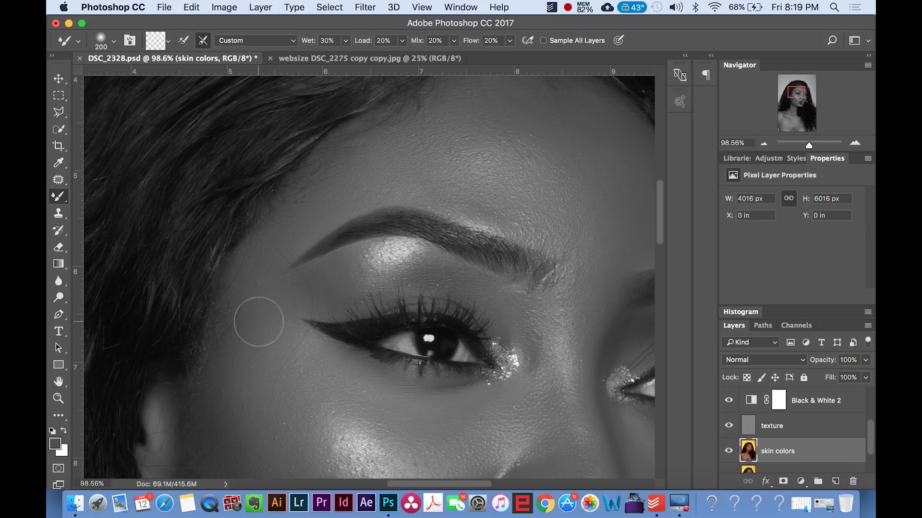
# Continue blending down the side of the face between the outer eye and the ear at 200 px
pyautogui.scroll(-3, 258, 322)
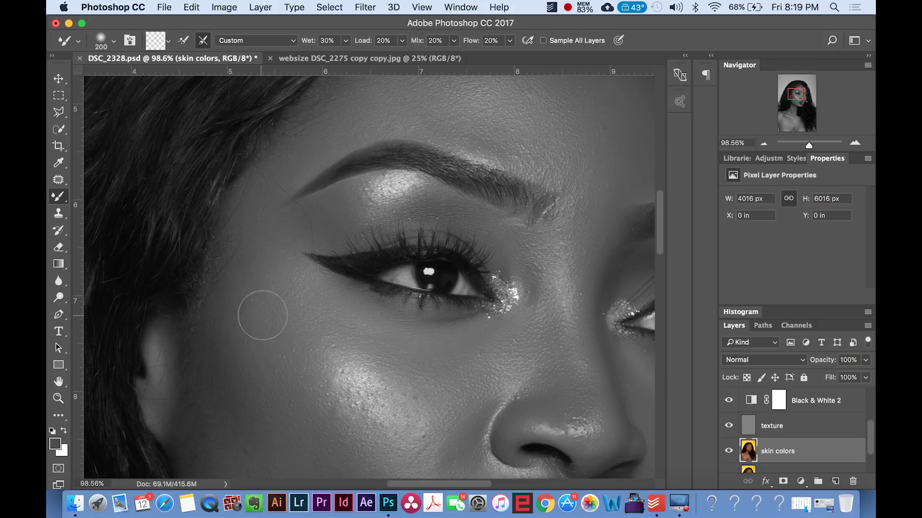
pyautogui.moveTo(263, 300)
pyautogui.mouseDown()
pyautogui.moveTo(263, 223)
pyautogui.moveTo(252, 246)
pyautogui.moveTo(252, 227)
pyautogui.moveTo(244, 282)
pyautogui.mouseUp()
pyautogui.scroll(-5, 261, 315)
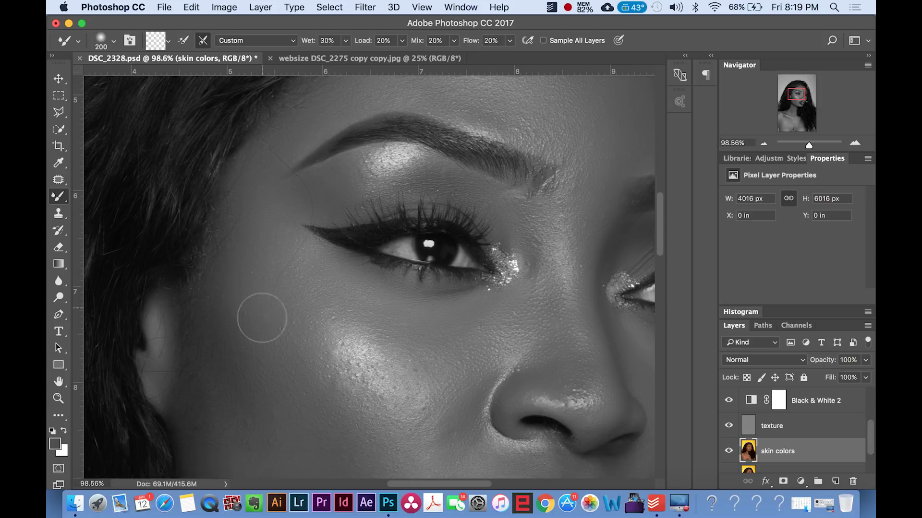
pyautogui.scroll(-3, 262, 318)
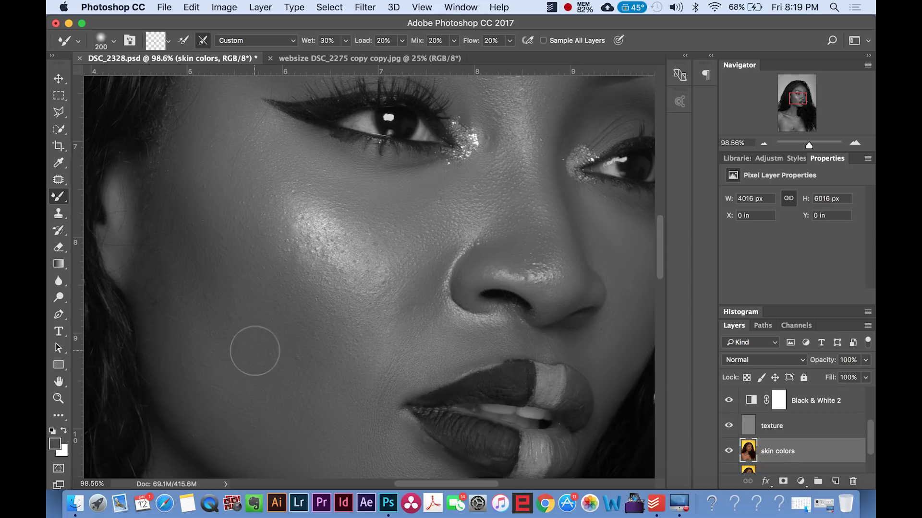
# Enlarge the Mixer Brush to 300 px and blend the shaded cheek in front of the ear
pyautogui.scroll(-3, 255, 351)
pyautogui.hscroll(1, 254, 351)
pyautogui.press(']')
pyautogui.press(']')
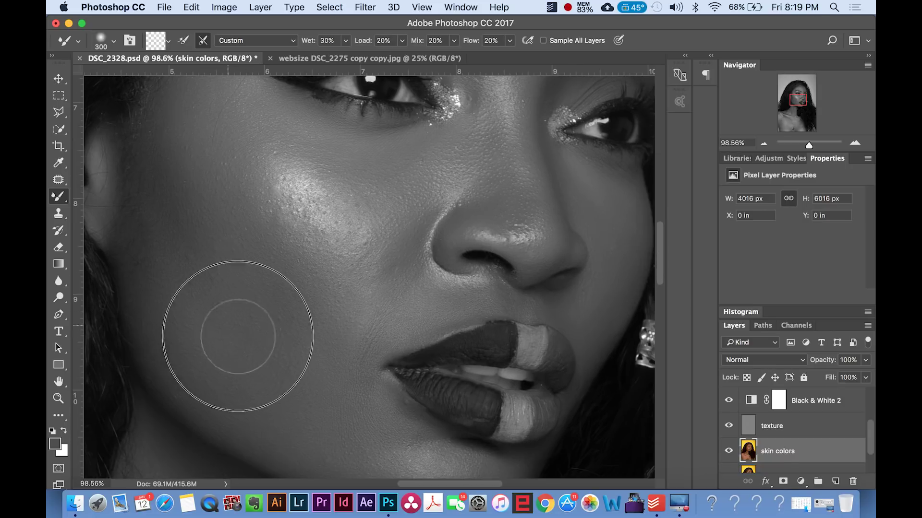
pyautogui.moveTo(227, 299)
pyautogui.mouseDown()
pyautogui.moveTo(207, 255)
pyautogui.moveTo(227, 281)
pyautogui.moveTo(171, 206)
pyautogui.mouseUp()
pyautogui.moveTo(192, 241); pyautogui.dragTo(166, 272)
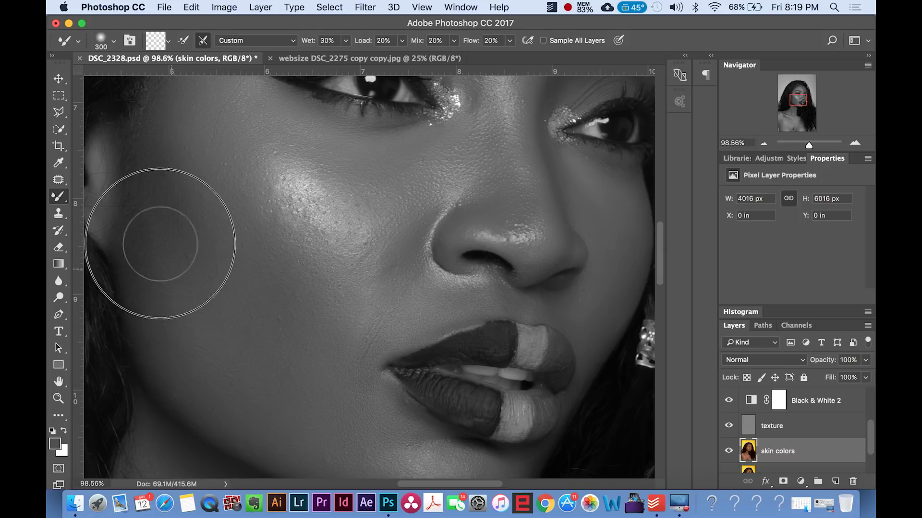
# Even out the cheek from the jaw and mouth corner up to the under-eye area, reducing the Mixer Brush to 200 px
pyautogui.scroll(2, 166, 271)
pyautogui.hscroll(-1, 165, 271)
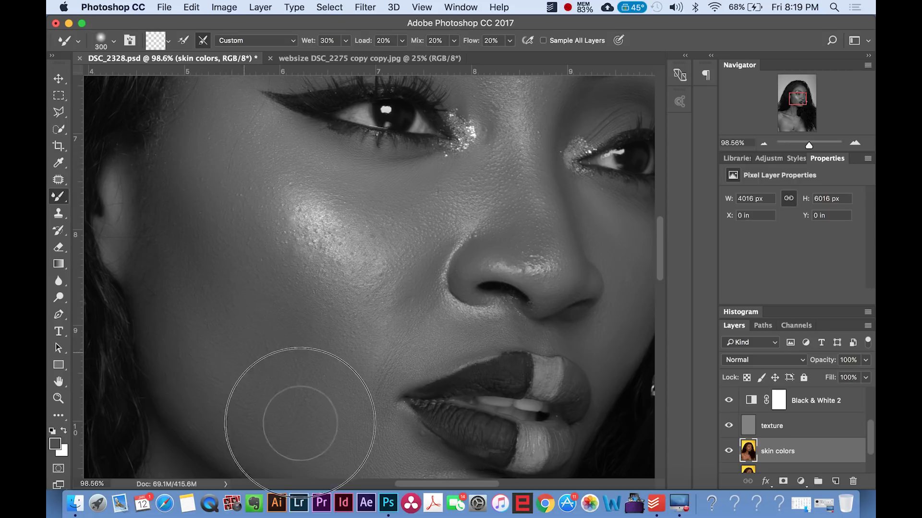
pyautogui.hscroll(-1, 321, 365)
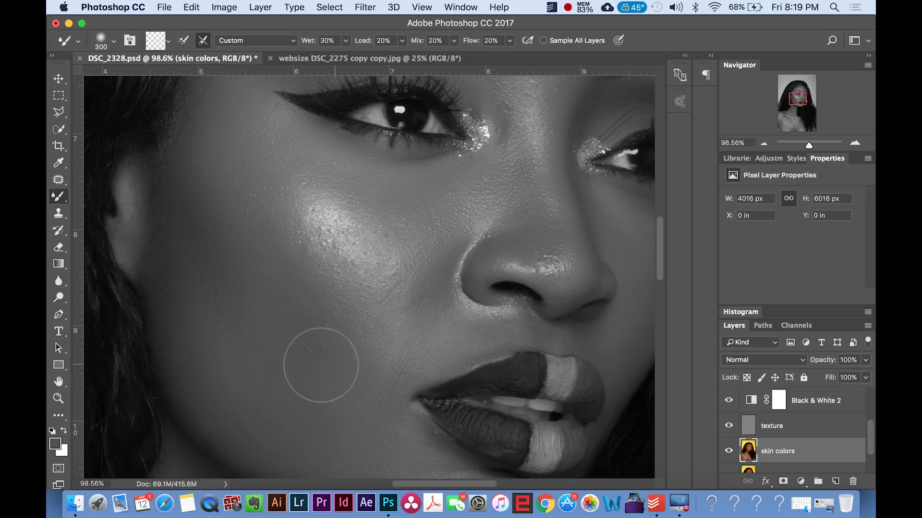
pyautogui.scroll(-2, 320, 365)
pyautogui.hscroll(-1, 321, 365)
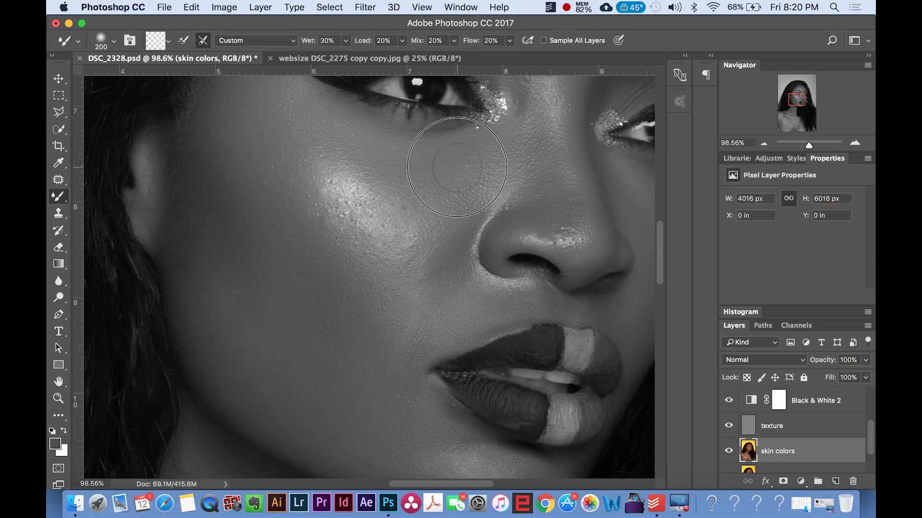
pyautogui.scroll(3, 445, 175)
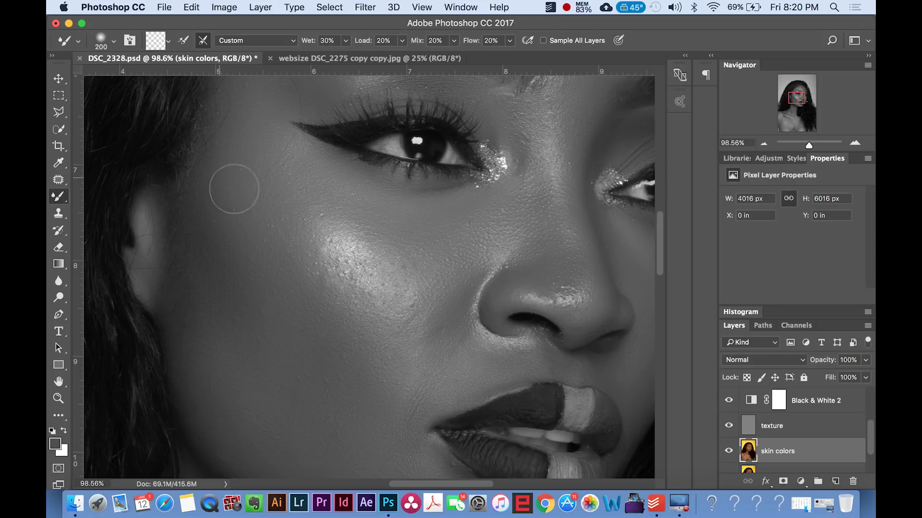
# Toggle the Black & White 2 layer's visibility to compare the skin in color and grayscale, leaving it visible
pyautogui.click(728, 401)
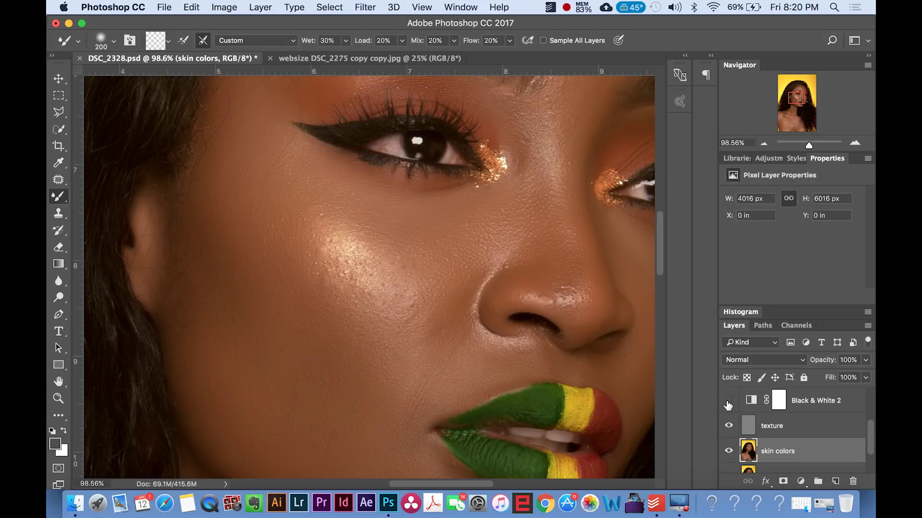
pyautogui.click(729, 401)
pyautogui.click(728, 401)
pyautogui.click(728, 400)
pyautogui.click(728, 401)
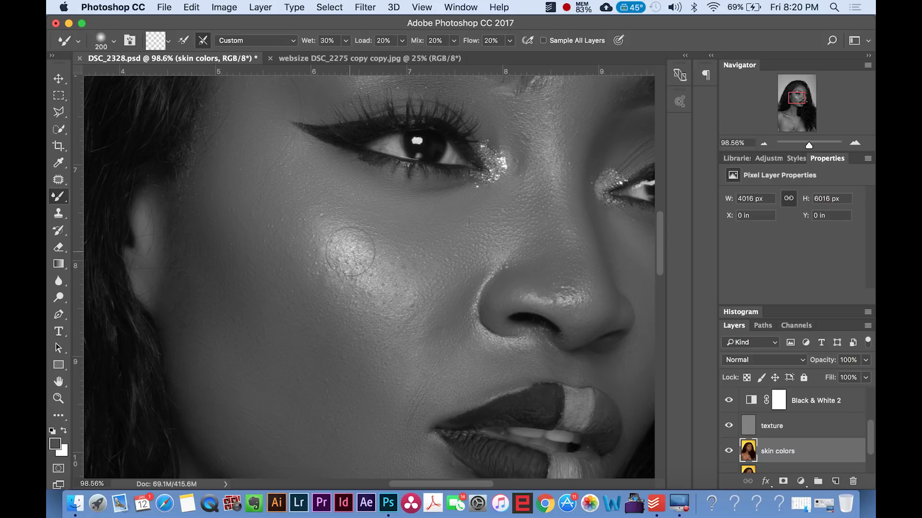
# Enlarge the Mixer Brush to 250 px and blend the edges of the cheekbone highlight
pyautogui.press(']')
pyautogui.press(']')
pyautogui.click(301, 217)
pyautogui.moveTo(352, 258)
pyautogui.mouseDown()
pyautogui.moveTo(300, 225)
pyautogui.moveTo(342, 257)
pyautogui.moveTo(320, 270)
pyautogui.mouseUp()
pyautogui.moveTo(344, 314)
pyautogui.mouseDown()
pyautogui.moveTo(304, 287)
pyautogui.moveTo(329, 319)
pyautogui.mouseUp()
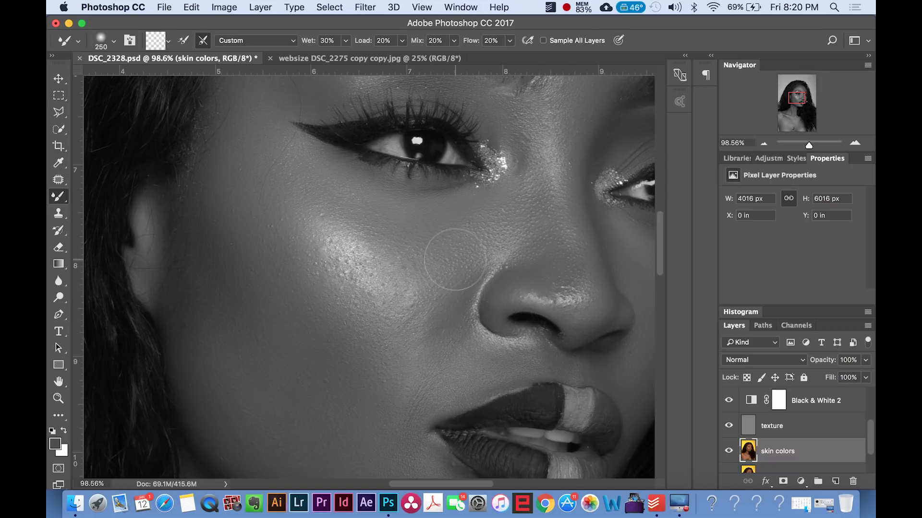
# Reduce the Mixer Brush to 200 px and smooth the skin under the eye and across the side of the nose
pyautogui.press('[')
pyautogui.click(432, 249)
pyautogui.moveTo(432, 249); pyautogui.dragTo(419, 227)
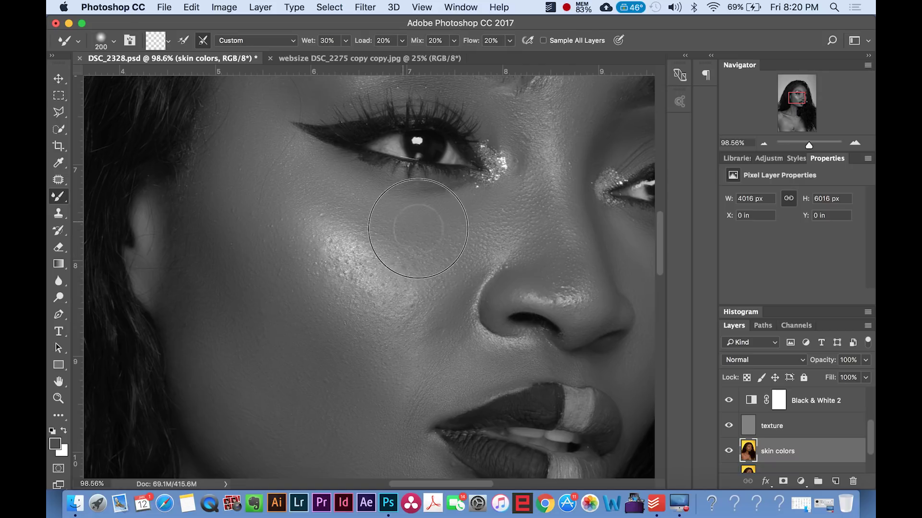
pyautogui.moveTo(500, 232)
pyautogui.mouseDown()
pyautogui.moveTo(389, 220)
pyautogui.moveTo(399, 207)
pyautogui.moveTo(439, 211)
pyautogui.moveTo(482, 240)
pyautogui.moveTo(518, 189)
pyautogui.moveTo(494, 154)
pyautogui.moveTo(516, 216)
pyautogui.moveTo(547, 207)
pyautogui.moveTo(559, 181)
pyautogui.moveTo(570, 240)
pyautogui.moveTo(563, 192)
pyautogui.moveTo(565, 214)
pyautogui.mouseUp()
# Set the Mixer Brush to 175 px and blend the lower cheek below the highlight beside the mouth
pyautogui.press('[')
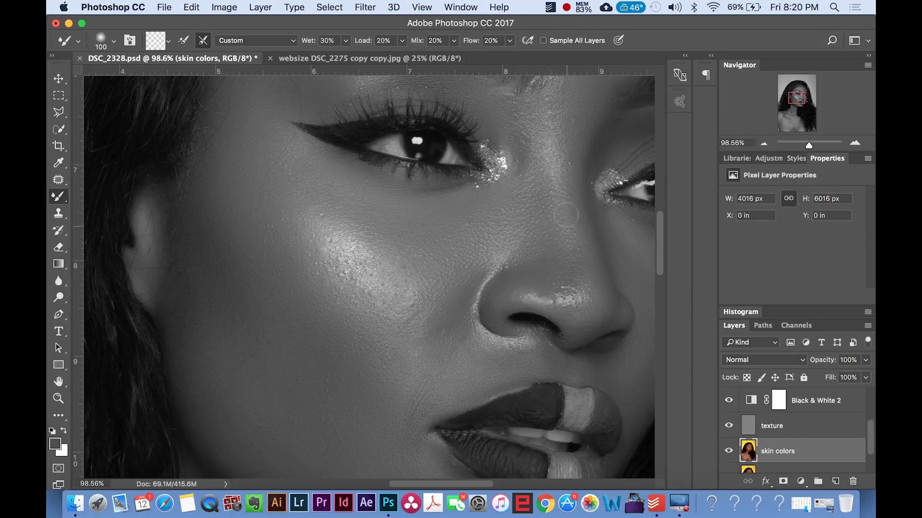
pyautogui.press(']')
pyautogui.press(']')
pyautogui.press(']')
pyautogui.moveTo(433, 335)
pyautogui.mouseDown()
pyautogui.moveTo(428, 354)
pyautogui.moveTo(410, 375)
pyautogui.moveTo(361, 377)
pyautogui.moveTo(344, 360)
pyautogui.mouseUp()
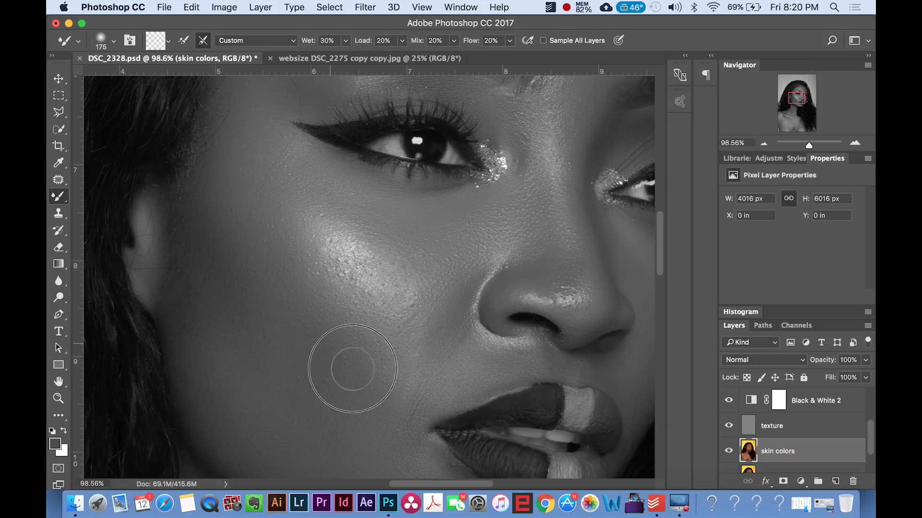
# Blend the outer cheek toward the jaw with a 250 px Mixer Brush, and enlarge the brush to 400 px
pyautogui.scroll(-3, 339, 398)
pyautogui.press(']')
pyautogui.press(']')
pyautogui.press(']')
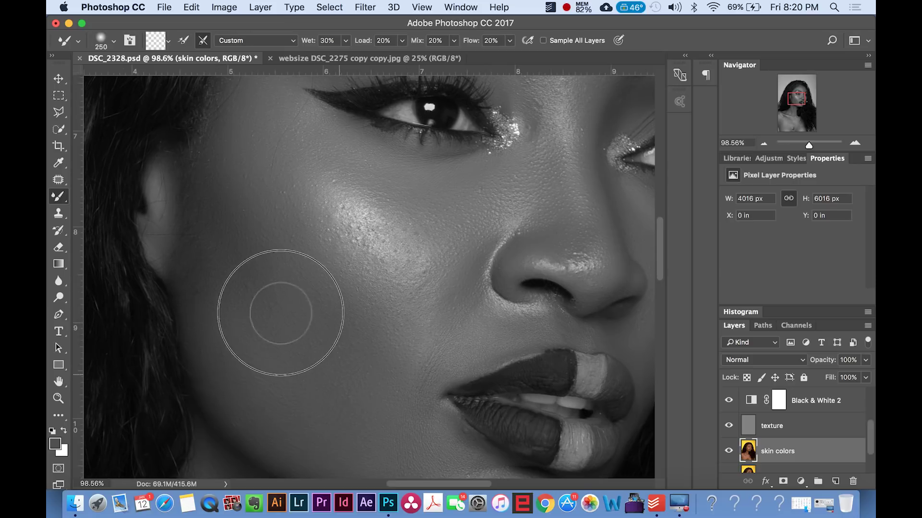
pyautogui.scroll(-3, 251, 315)
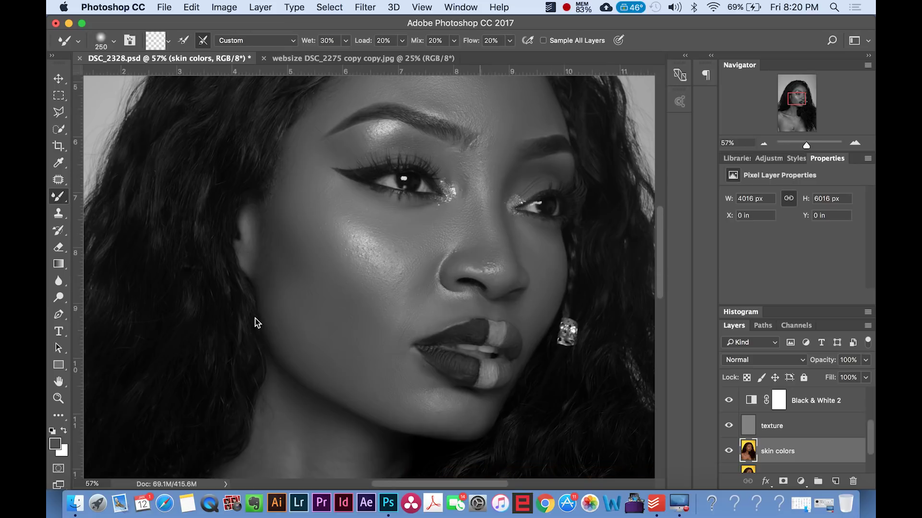
pyautogui.scroll(-2, 255, 322)
pyautogui.press(']')
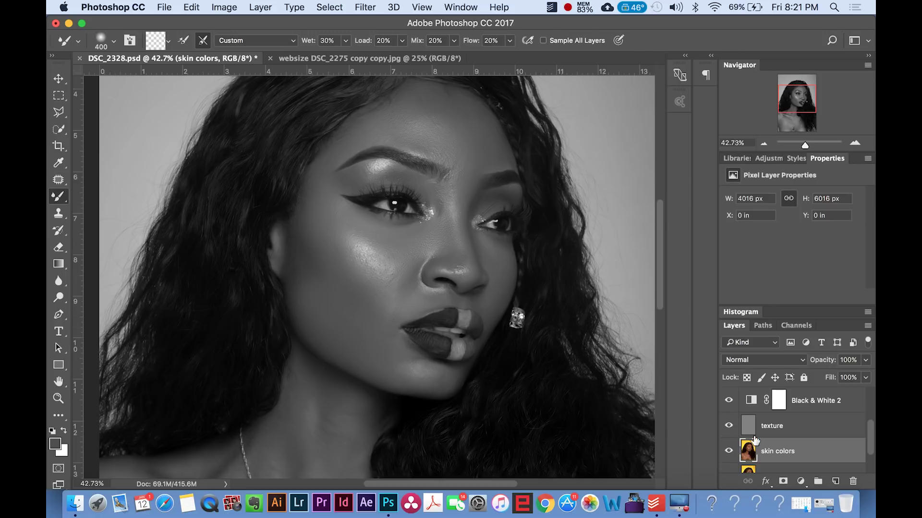
# Group the texture and skin colors layers
pyautogui.click(823, 433)
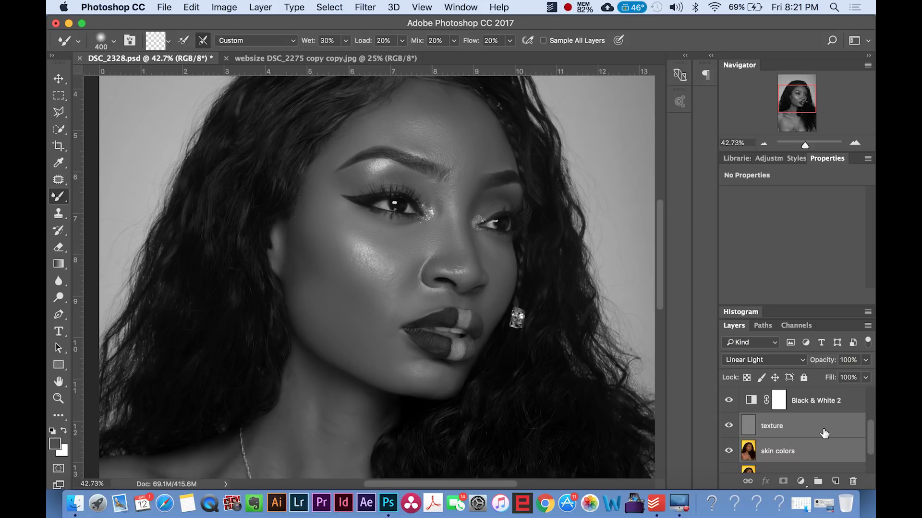
pyautogui.click(259, 7)
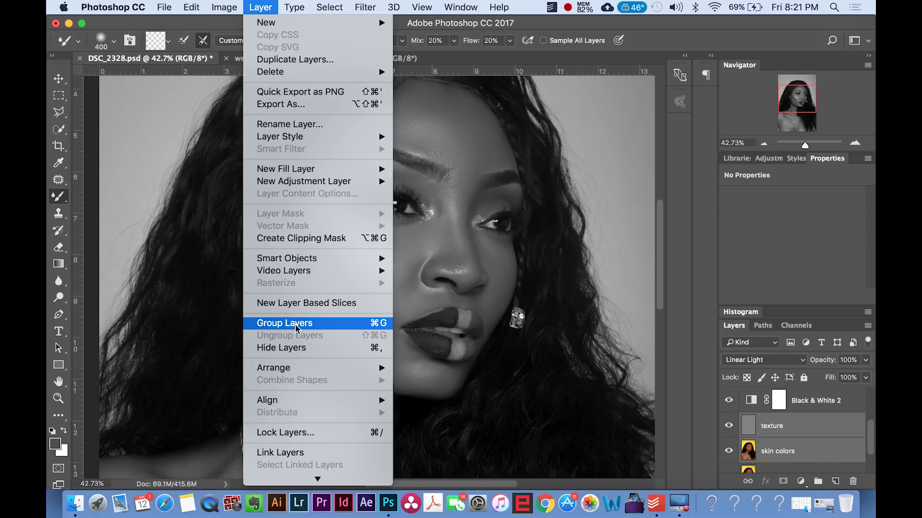
pyautogui.click(607, 25)
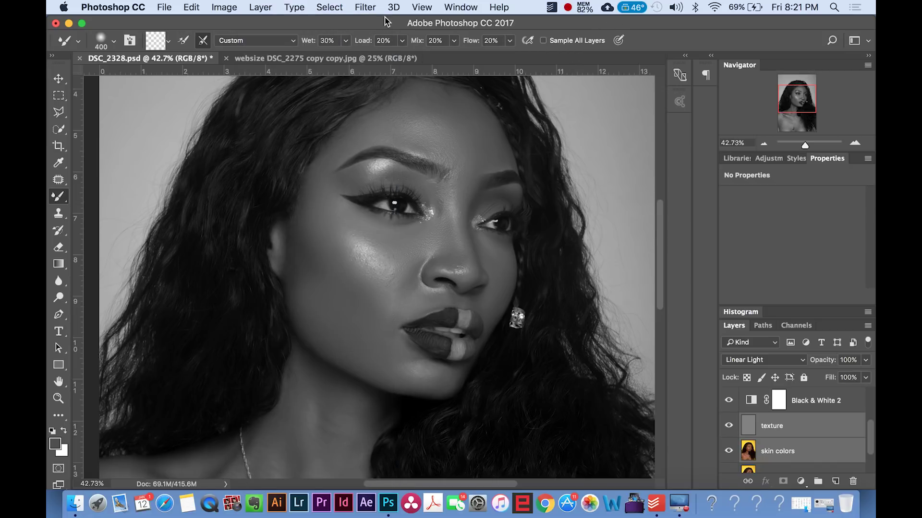
pyautogui.click(261, 6)
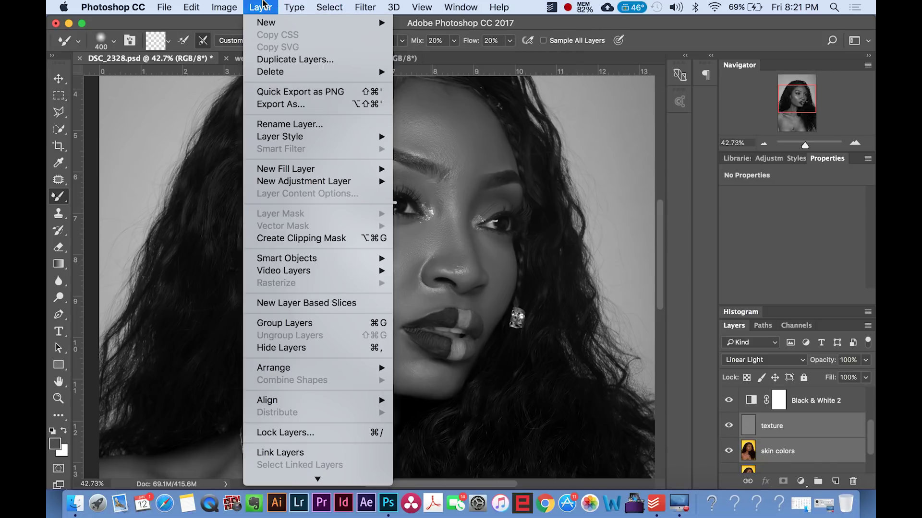
pyautogui.click(339, 325)
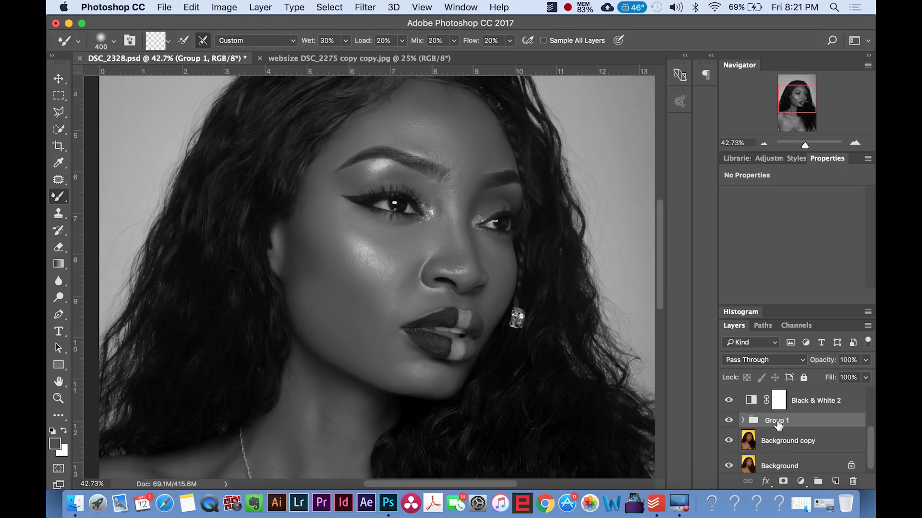
# Expand the new group and toggle its visibility to compare the black-and-white portrait with and without the retouching
pyautogui.click(743, 421)
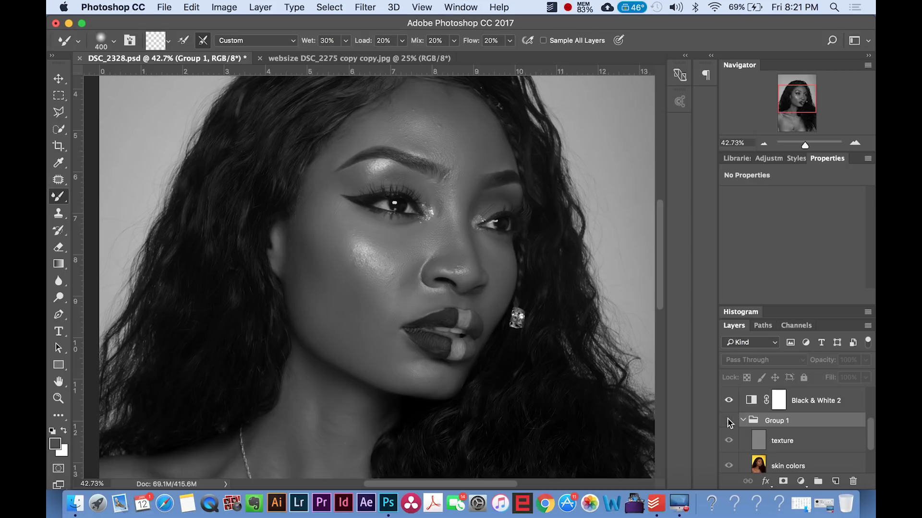
pyautogui.click(728, 421)
pyautogui.click(729, 421)
pyautogui.click(729, 422)
pyautogui.click(728, 421)
# Hide the Black & White 2 adjustment layer and compare the portrait in colour with and without Group 1
pyautogui.click(728, 402)
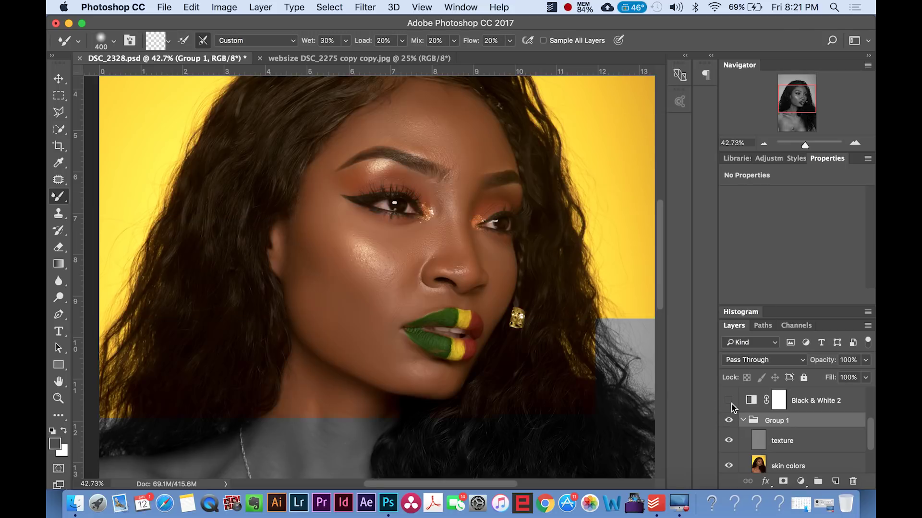
pyautogui.click(729, 421)
pyautogui.click(728, 421)
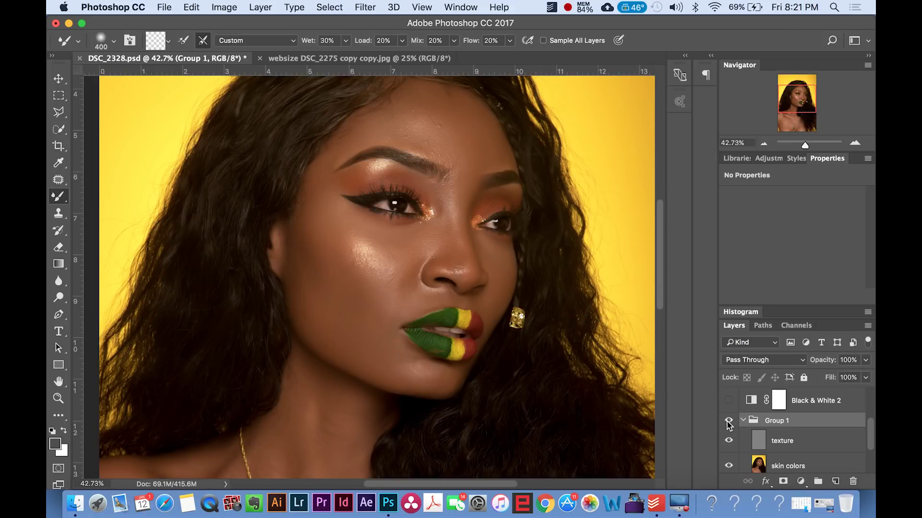
pyautogui.click(728, 422)
pyautogui.click(727, 421)
# Compare the forehead and eye area up close with Group 1 hidden and shown
pyautogui.scroll(2, 411, 198)
pyautogui.scroll(3, 412, 198)
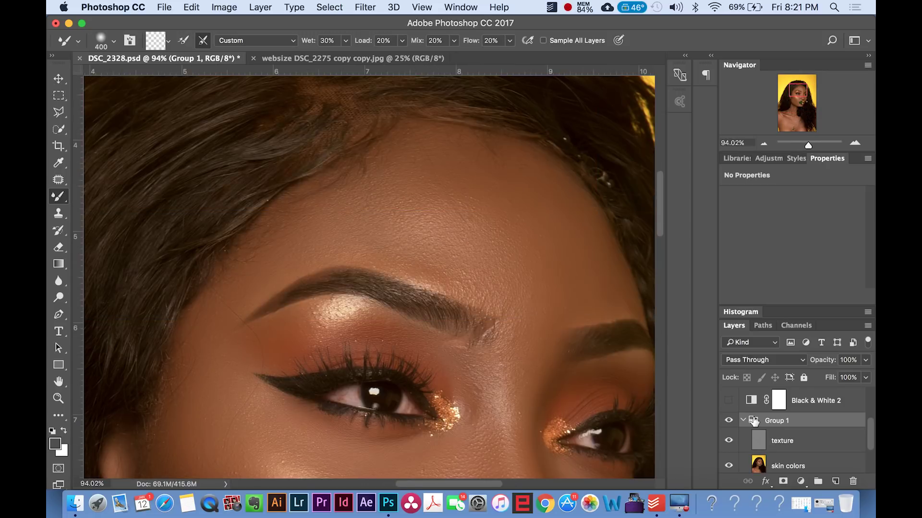
pyautogui.click(728, 421)
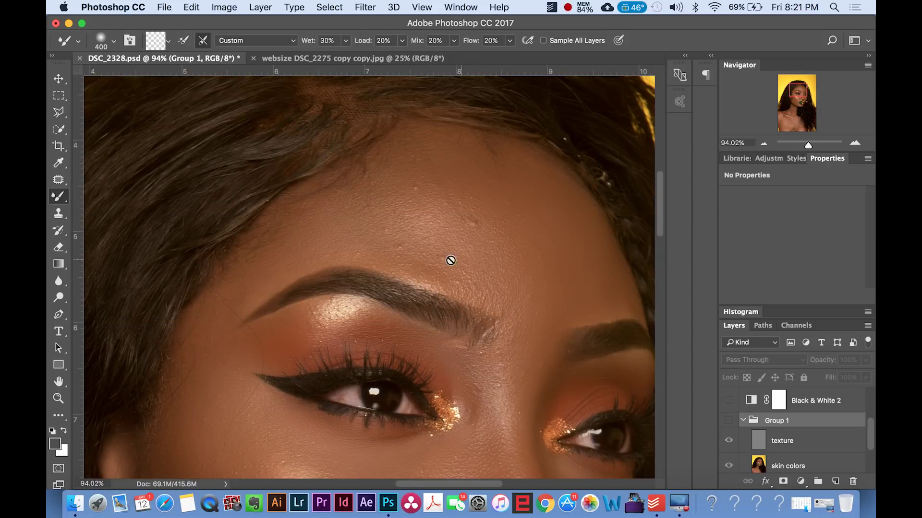
pyautogui.click(729, 420)
pyautogui.click(729, 420)
# Compare the cheek, nose and mouth area up close with Group 1 hidden and shown
pyautogui.scroll(-10, 457, 382)
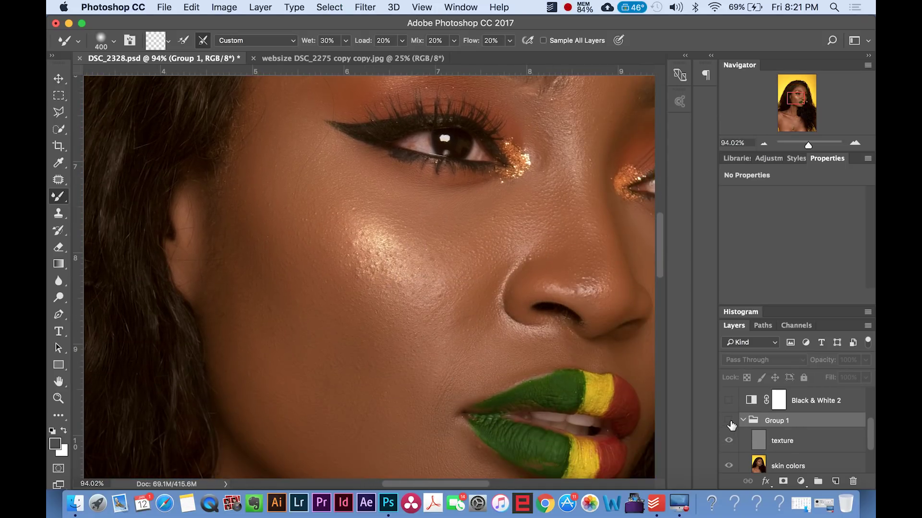
pyautogui.click(730, 422)
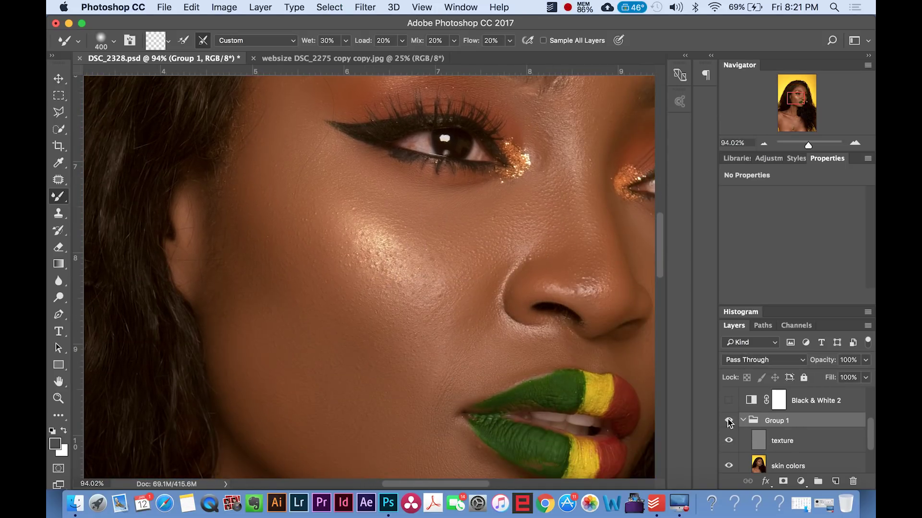
pyautogui.click(729, 422)
pyautogui.click(729, 422)
pyautogui.click(729, 422)
pyautogui.click(729, 422)
pyautogui.click(729, 422)
pyautogui.click(729, 422)
# Select the texture layer and use the Patch Tool on the cheek skin beside the mouth
pyautogui.scroll(-5, 526, 350)
pyautogui.hscroll(3, 527, 349)
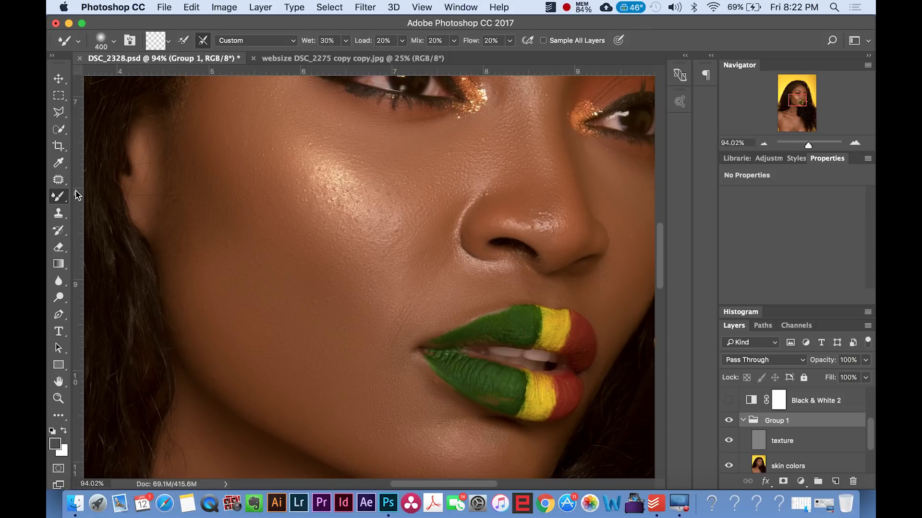
pyautogui.click(59, 181)
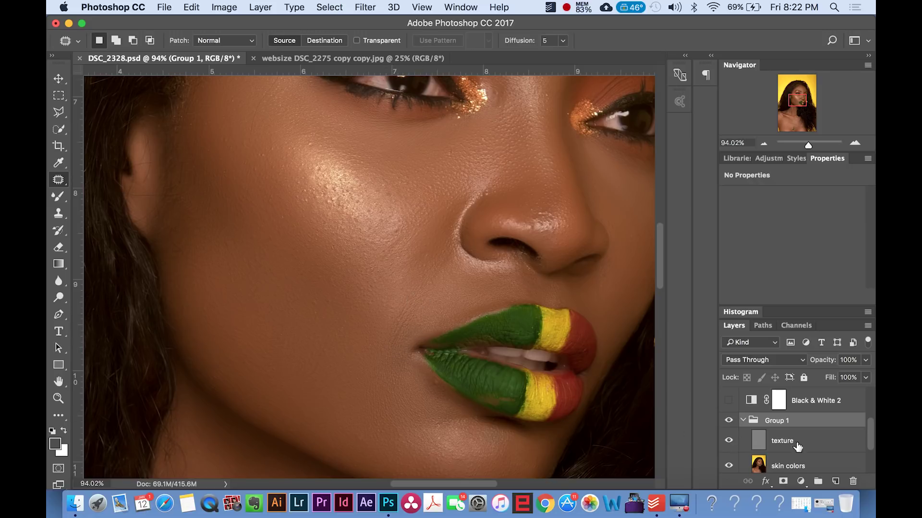
pyautogui.click(811, 446)
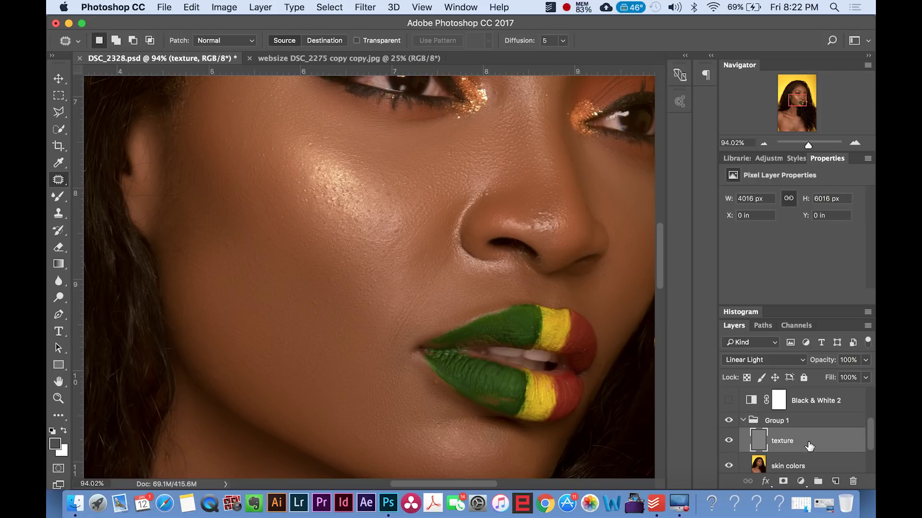
pyautogui.click(58, 180)
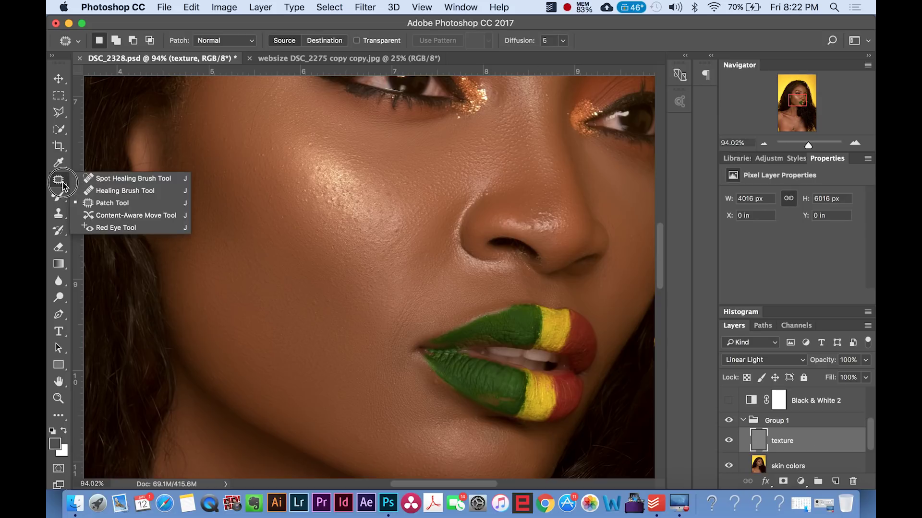
pyautogui.click(106, 207)
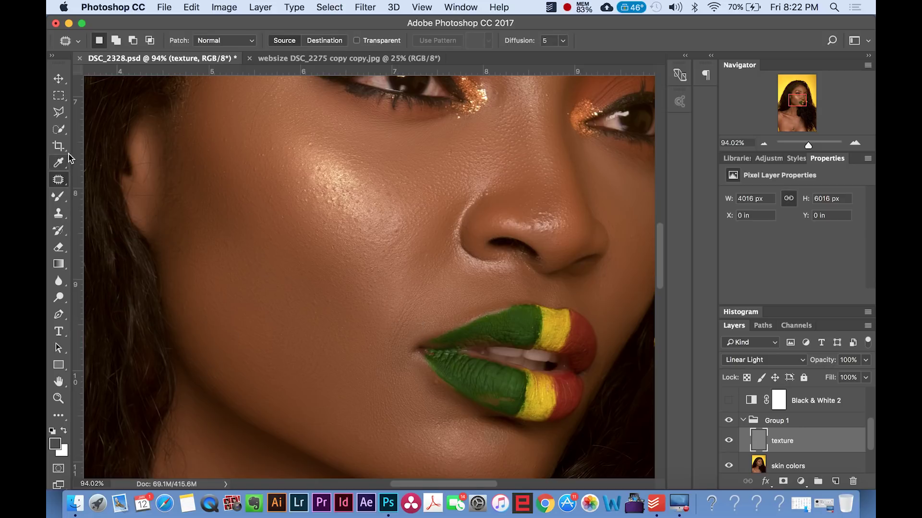
pyautogui.click(58, 180)
pyautogui.click(99, 205)
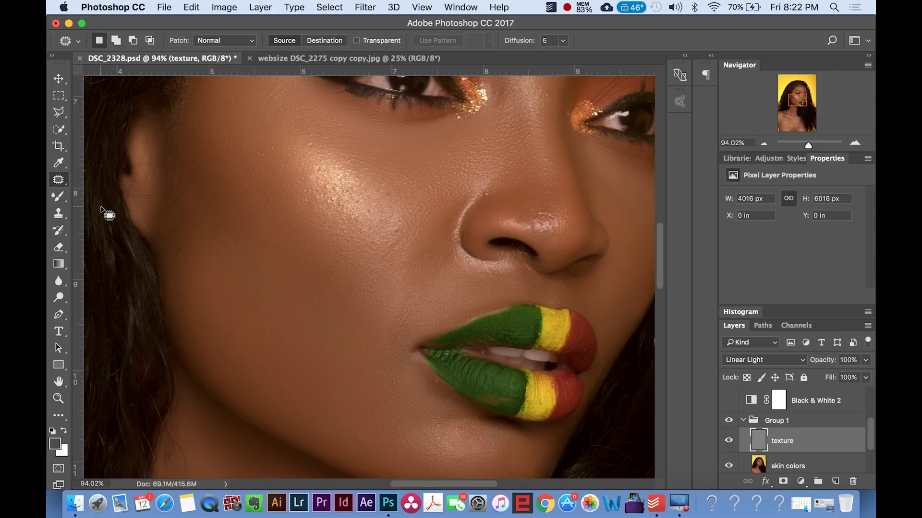
pyautogui.moveTo(426, 298)
pyautogui.mouseDown()
pyautogui.moveTo(414, 335)
pyautogui.moveTo(383, 353)
pyautogui.mouseUp()
pyautogui.moveTo(395, 308); pyautogui.dragTo(412, 319)
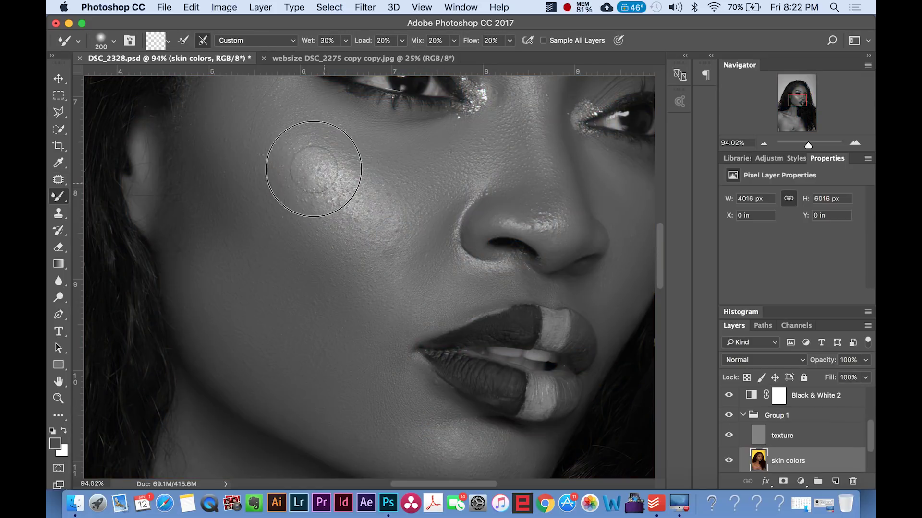
# On the skin colors layer, smooth the skin beneath both eyes and across the far cheek with a 200 px Mixer Brush
pyautogui.moveTo(389, 142); pyautogui.dragTo(350, 124)
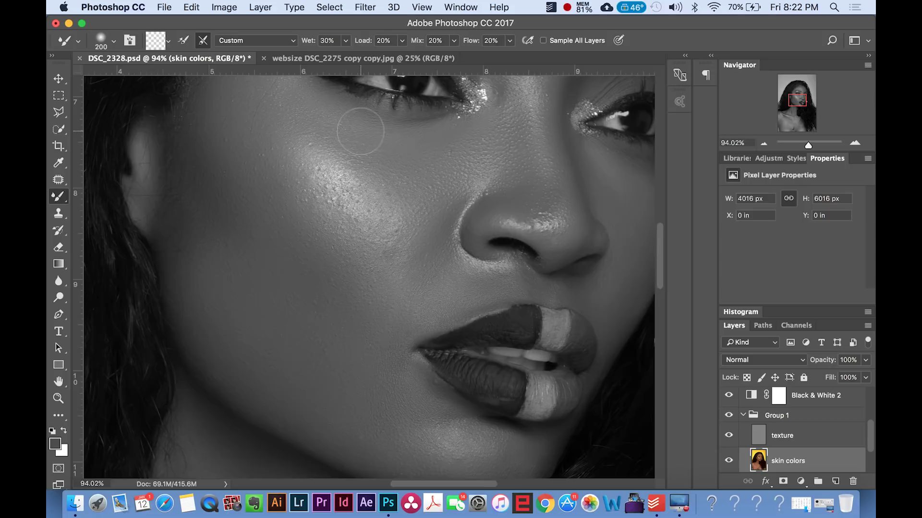
pyautogui.hscroll(5, 361, 134)
pyautogui.moveTo(526, 243)
pyautogui.mouseDown()
pyautogui.moveTo(509, 204)
pyautogui.moveTo(516, 211)
pyautogui.moveTo(516, 201)
pyautogui.moveTo(488, 175)
pyautogui.mouseUp()
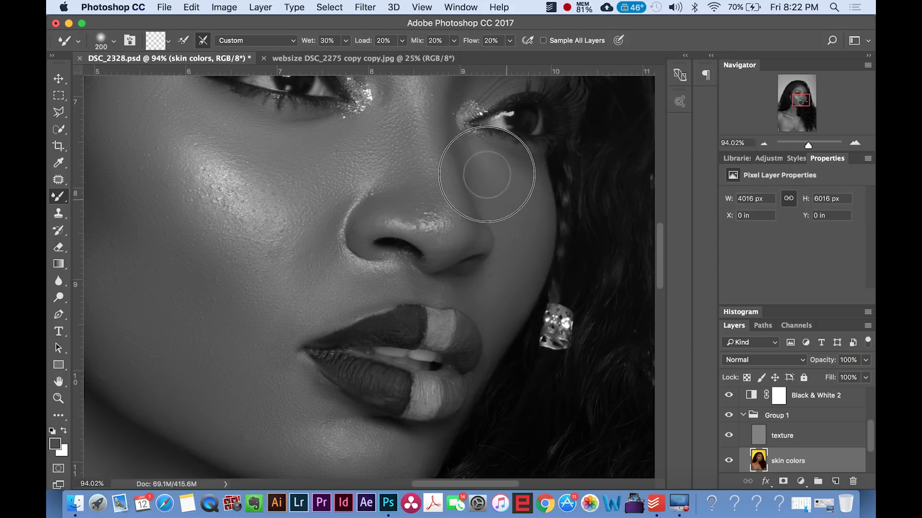
pyautogui.moveTo(517, 202)
pyautogui.mouseDown()
pyautogui.moveTo(499, 185)
pyautogui.moveTo(527, 197)
pyautogui.mouseUp()
# Blend the chin, jaw and lower cheek around the mouth with the 200 px Mixer Brush
pyautogui.scroll(-3, 527, 197)
pyautogui.moveTo(370, 356)
pyautogui.mouseDown()
pyautogui.moveTo(309, 360)
pyautogui.moveTo(373, 374)
pyautogui.moveTo(380, 340)
pyautogui.moveTo(391, 381)
pyautogui.moveTo(411, 376)
pyautogui.mouseUp()
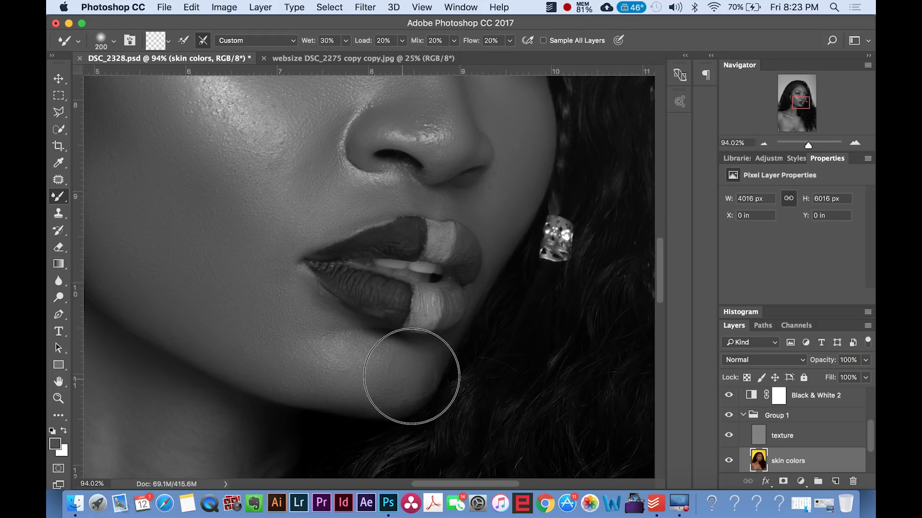
pyautogui.moveTo(331, 358)
pyautogui.mouseDown()
pyautogui.moveTo(309, 334)
pyautogui.moveTo(317, 312)
pyautogui.moveTo(282, 288)
pyautogui.moveTo(324, 321)
pyautogui.moveTo(319, 339)
pyautogui.moveTo(232, 329)
pyautogui.moveTo(243, 329)
pyautogui.mouseUp()
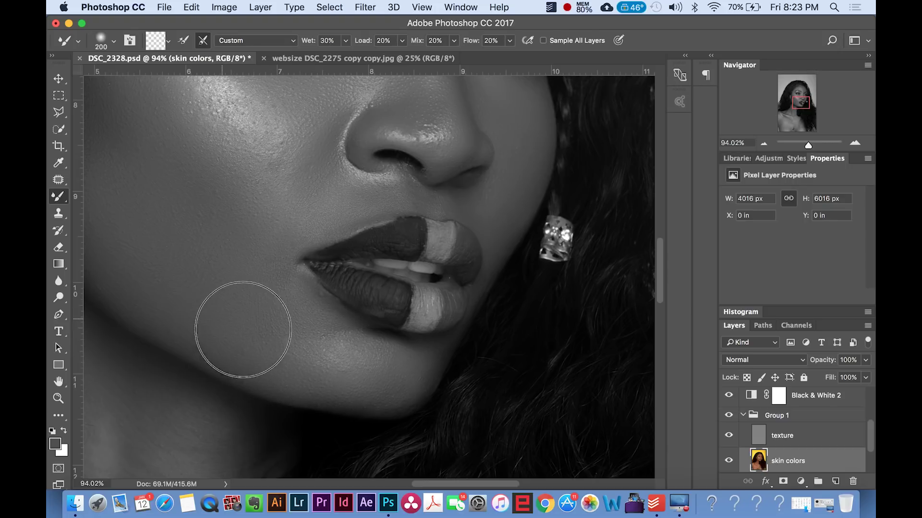
pyautogui.moveTo(299, 212)
pyautogui.mouseDown()
pyautogui.moveTo(286, 235)
pyautogui.moveTo(250, 239)
pyautogui.moveTo(258, 236)
pyautogui.mouseUp()
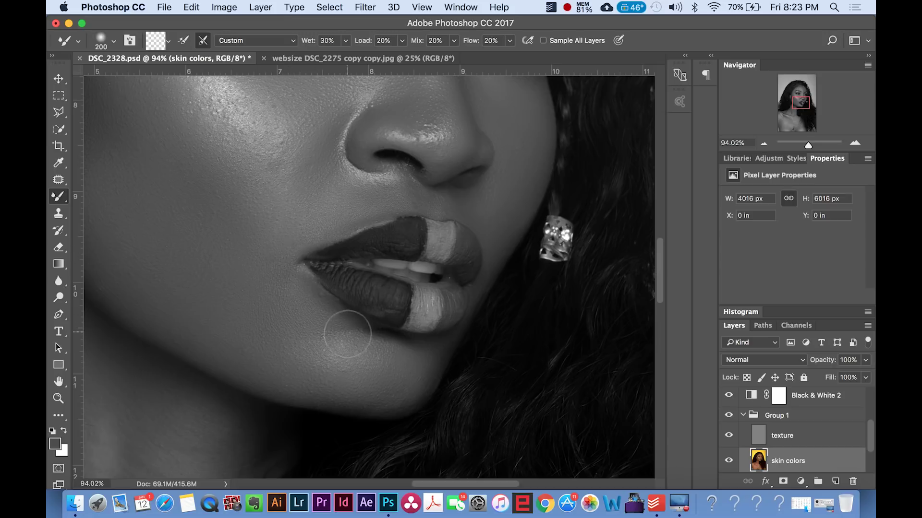
# Enlarge the Mixer Brush to 300 px and smooth the tones on the neck below the jaw
pyautogui.scroll(-5, 305, 330)
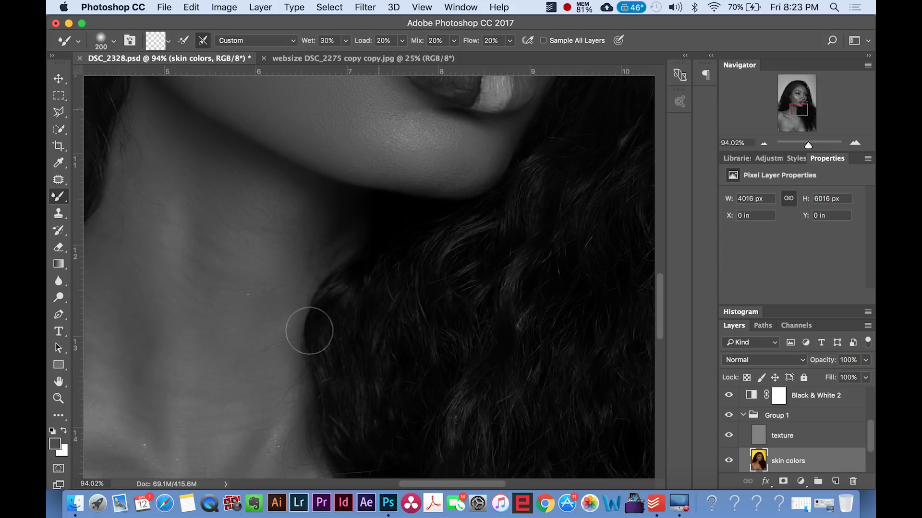
pyautogui.scroll(-3, 309, 331)
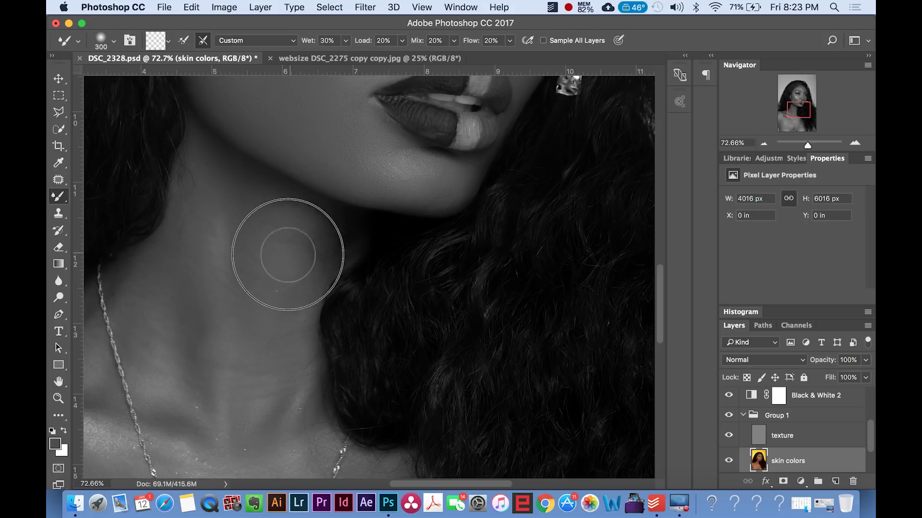
pyautogui.moveTo(270, 220)
pyautogui.mouseDown()
pyautogui.moveTo(243, 281)
pyautogui.moveTo(258, 235)
pyautogui.moveTo(241, 244)
pyautogui.moveTo(247, 253)
pyautogui.moveTo(248, 235)
pyautogui.moveTo(199, 278)
pyautogui.mouseUp()
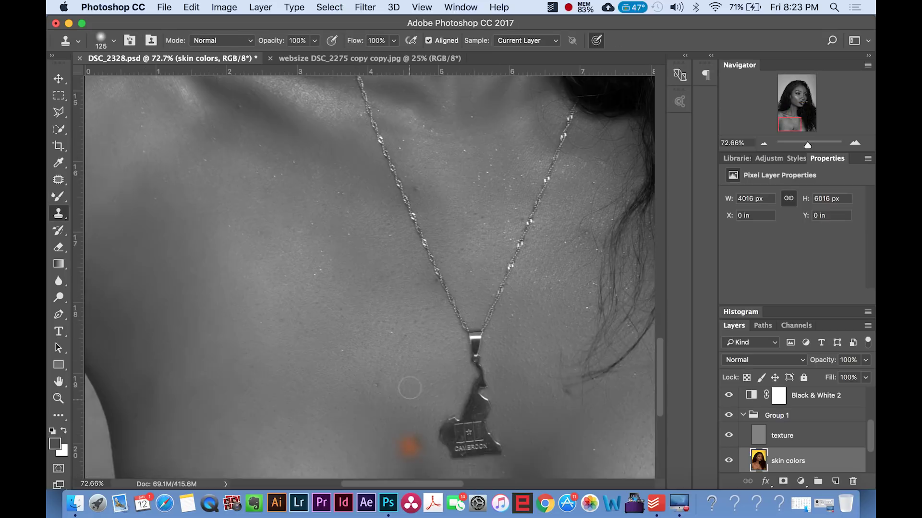
# Return to the Mixer Brush and smooth the chest skin below the collarbone on the skin colors layer at 400 px
pyautogui.scroll(2, 410, 388)
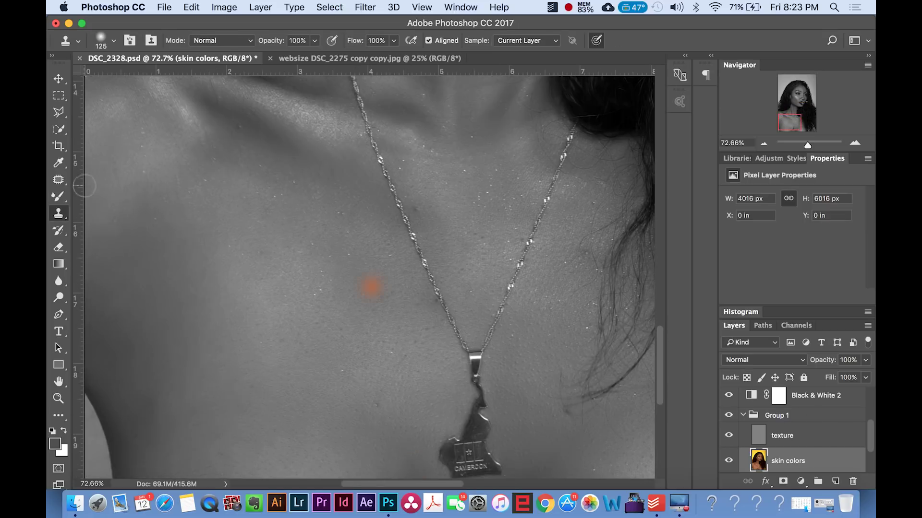
pyautogui.click(58, 197)
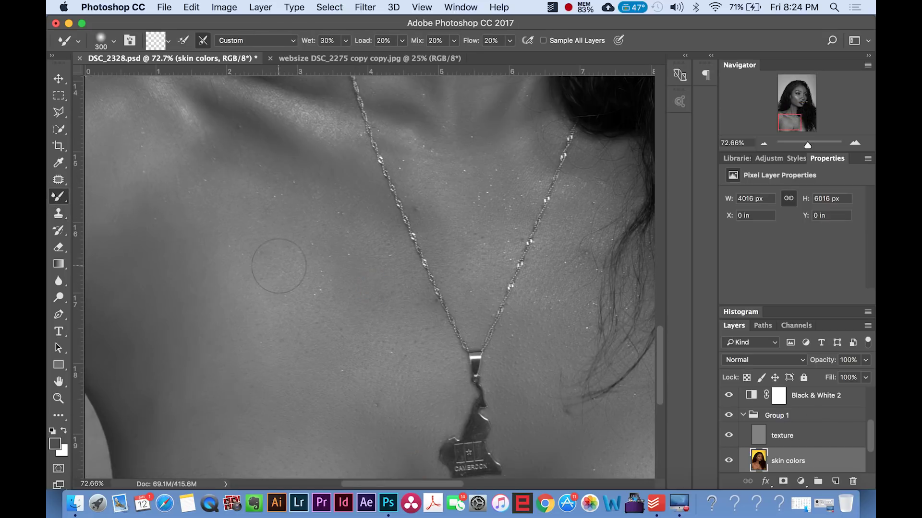
pyautogui.scroll(-3, 278, 264)
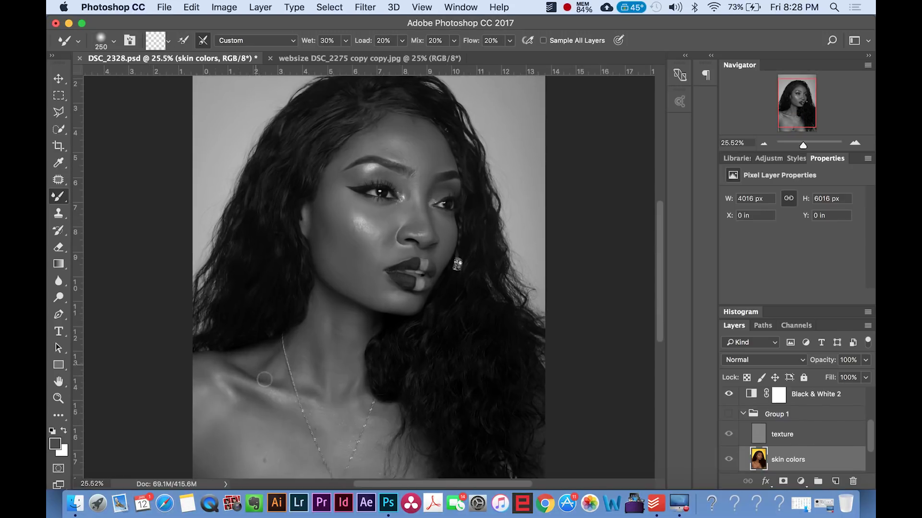
pyautogui.scroll(5, 264, 379)
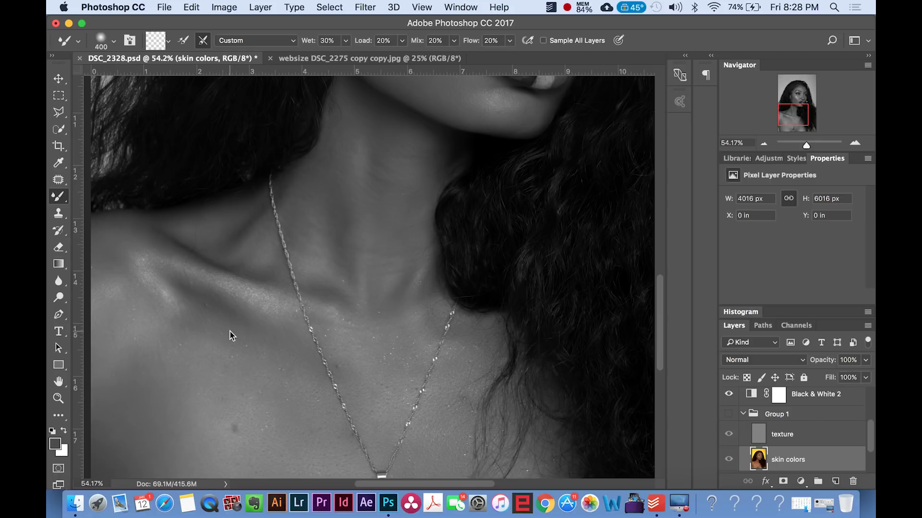
pyautogui.moveTo(241, 349)
pyautogui.mouseDown()
pyautogui.moveTo(170, 315)
pyautogui.moveTo(201, 341)
pyautogui.moveTo(190, 329)
pyautogui.moveTo(216, 319)
pyautogui.moveTo(200, 303)
pyautogui.moveTo(248, 328)
pyautogui.moveTo(214, 307)
pyautogui.moveTo(226, 309)
pyautogui.moveTo(234, 316)
pyautogui.moveTo(199, 304)
pyautogui.mouseUp()
pyautogui.scroll(-5, 199, 304)
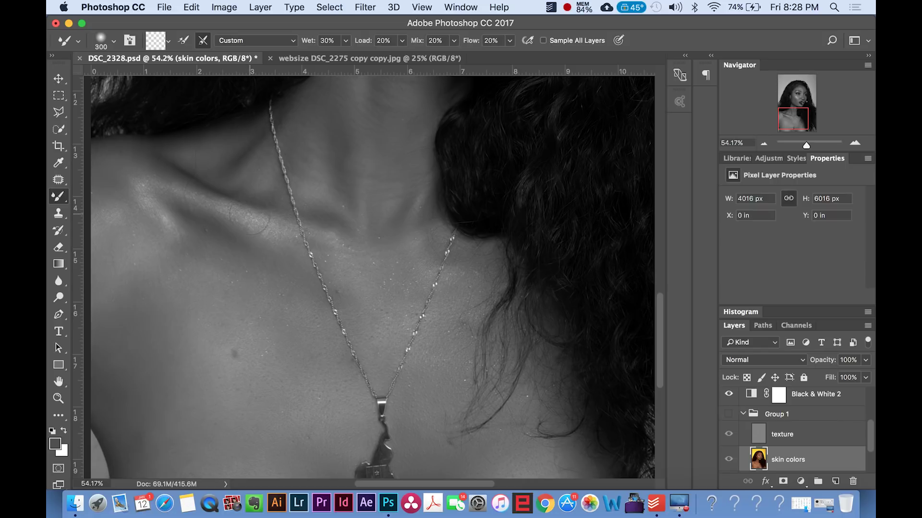
# Show Group 1 again and smooth the lower chest skin around the pendant on the skin colors layer with a 400 px Mixer Brush
pyautogui.click(728, 414)
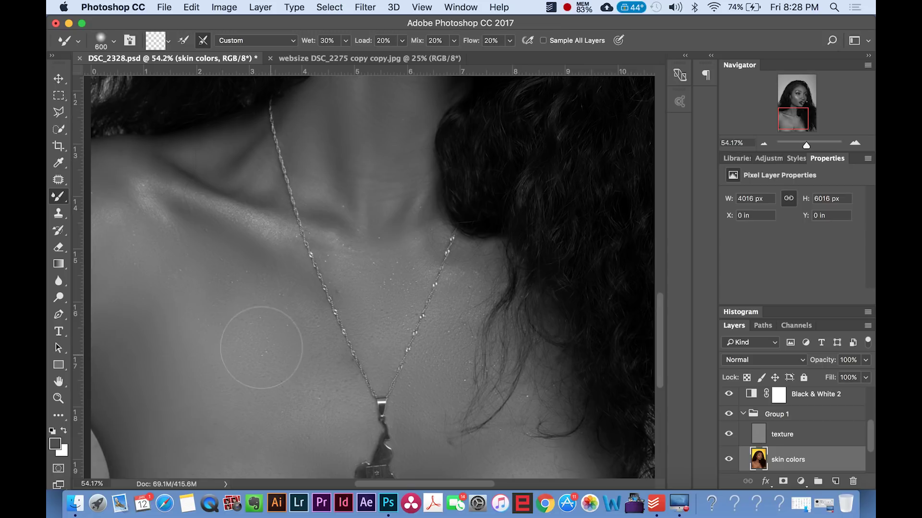
pyautogui.hscroll(5, 177, 372)
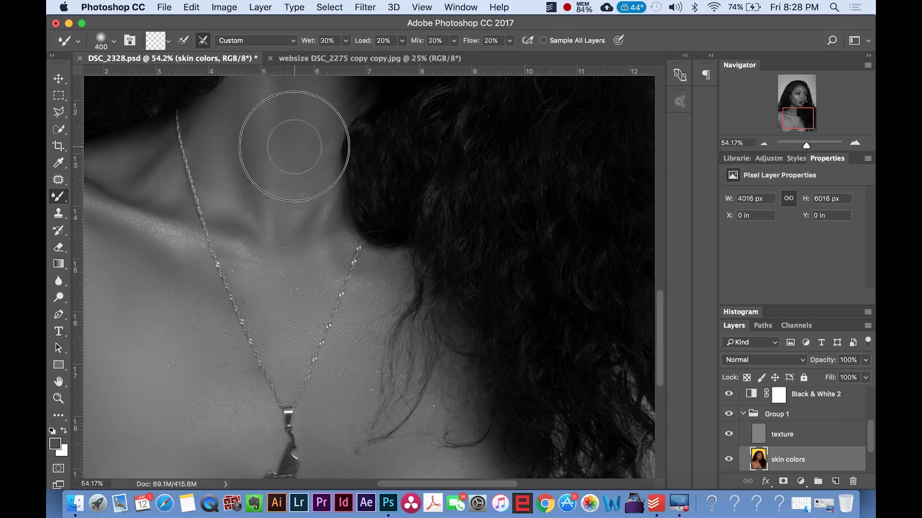
pyautogui.scroll(3, 308, 106)
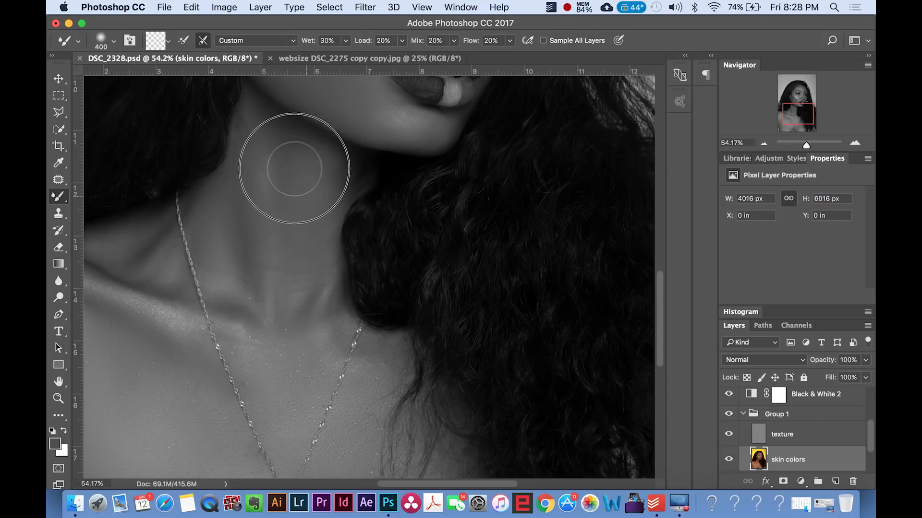
pyautogui.scroll(-8, 267, 303)
pyautogui.moveTo(379, 382)
pyautogui.mouseDown()
pyautogui.moveTo(344, 380)
pyautogui.moveTo(329, 393)
pyautogui.moveTo(337, 390)
pyautogui.mouseUp()
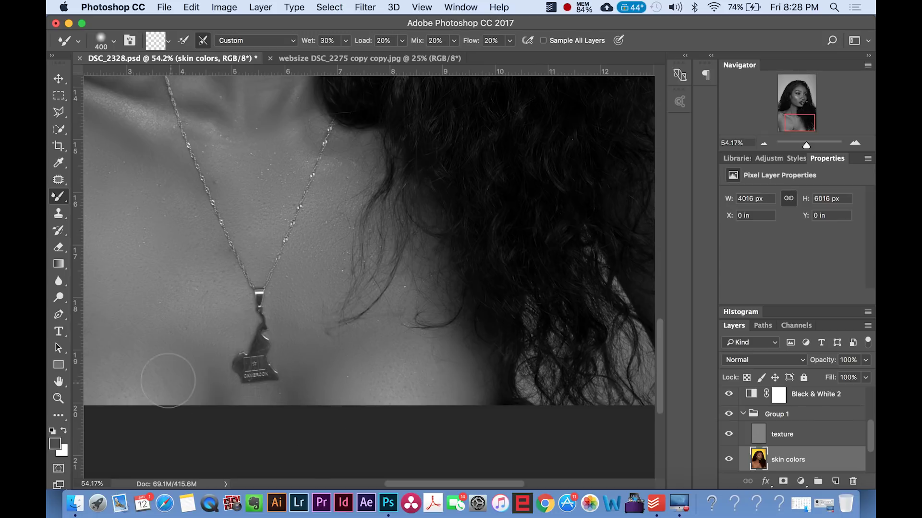
pyautogui.hscroll(-3, 168, 380)
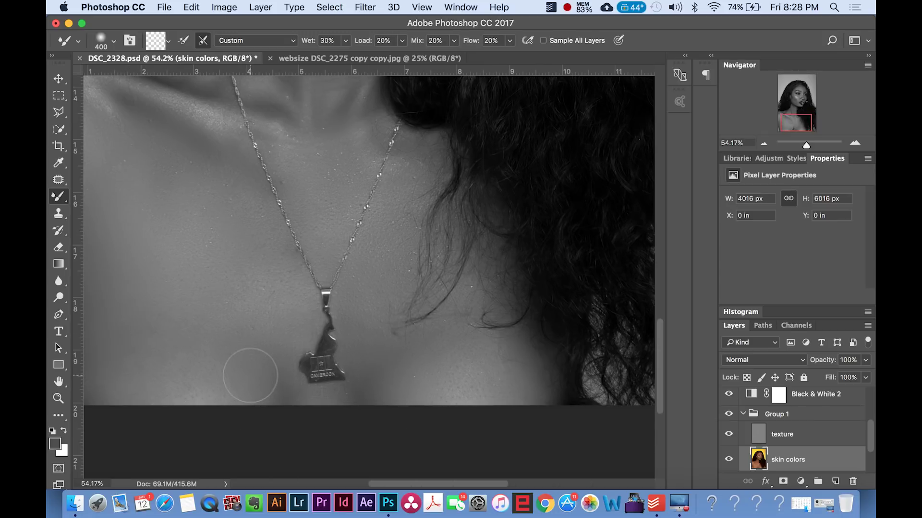
# Hide the Black & White 2 adjustment layer to show the whole portrait in color
pyautogui.scroll(-5, 250, 375)
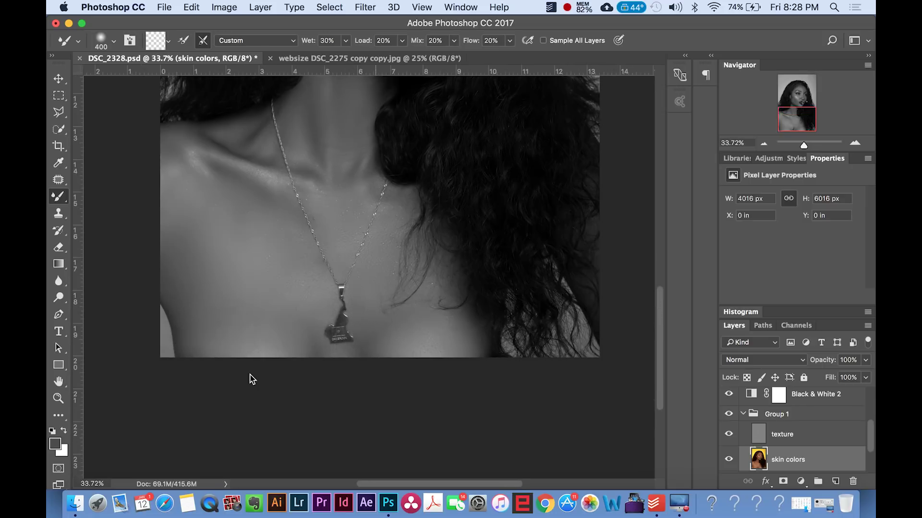
pyautogui.scroll(-3, 250, 375)
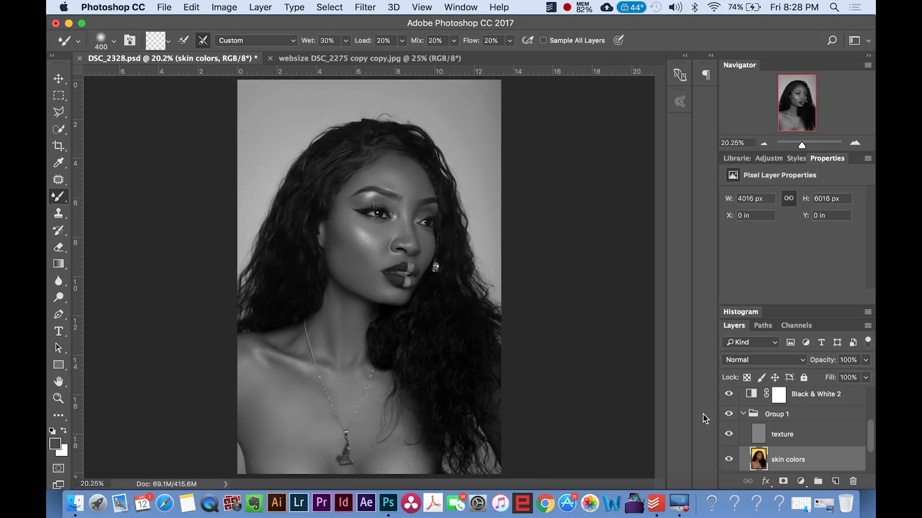
pyautogui.click(728, 395)
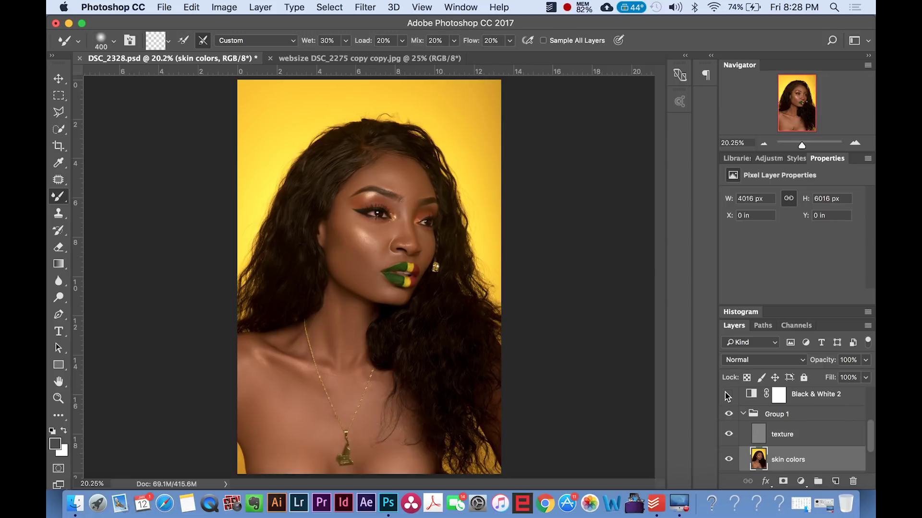
pyautogui.scroll(-2, 460, 374)
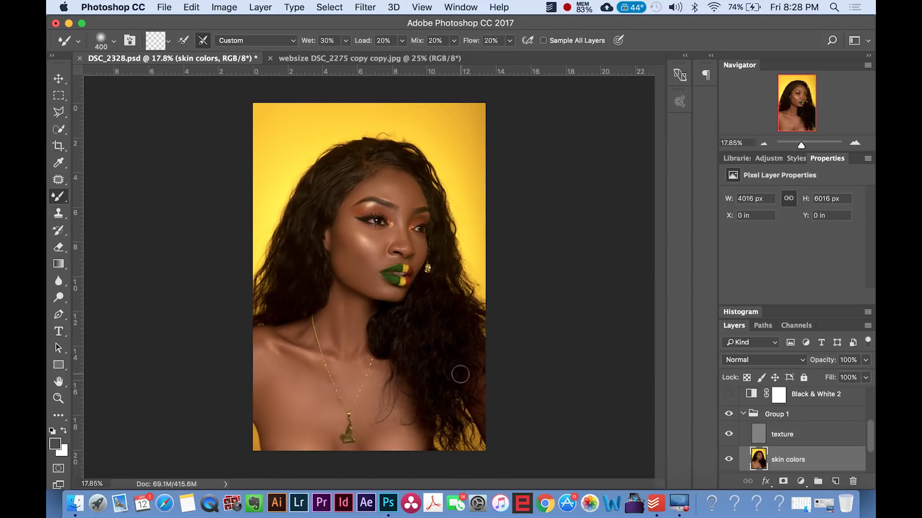
# Toggle the visibility of the FINISHED PRODUCT layer to compare it with the current retouch, leaving it hidden
pyautogui.scroll(3, 460, 375)
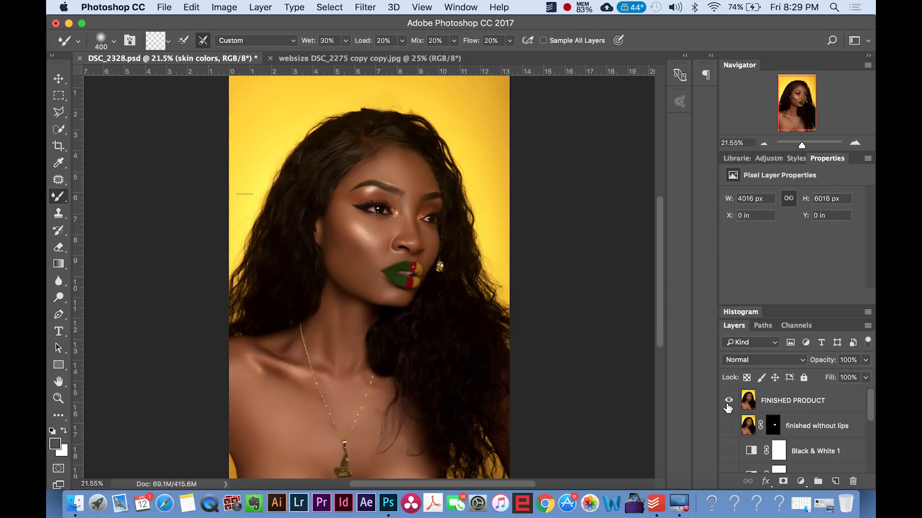
pyautogui.click(727, 404)
pyautogui.click(728, 401)
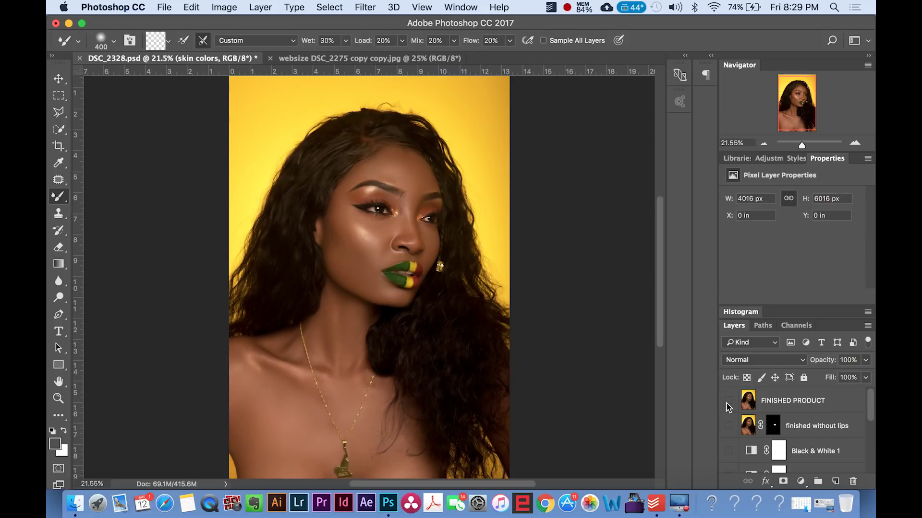